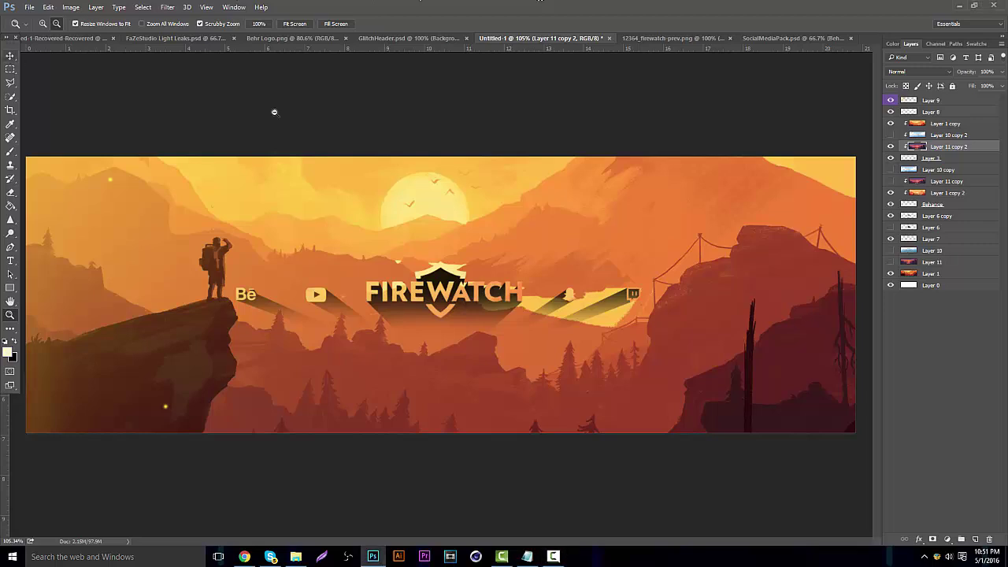
Switch the banner to the purple Layer 11 background, with Layer 11 copy clipped to the icons and Layer 11 copy 2 to the logo
click(890, 273)
click(890, 262)
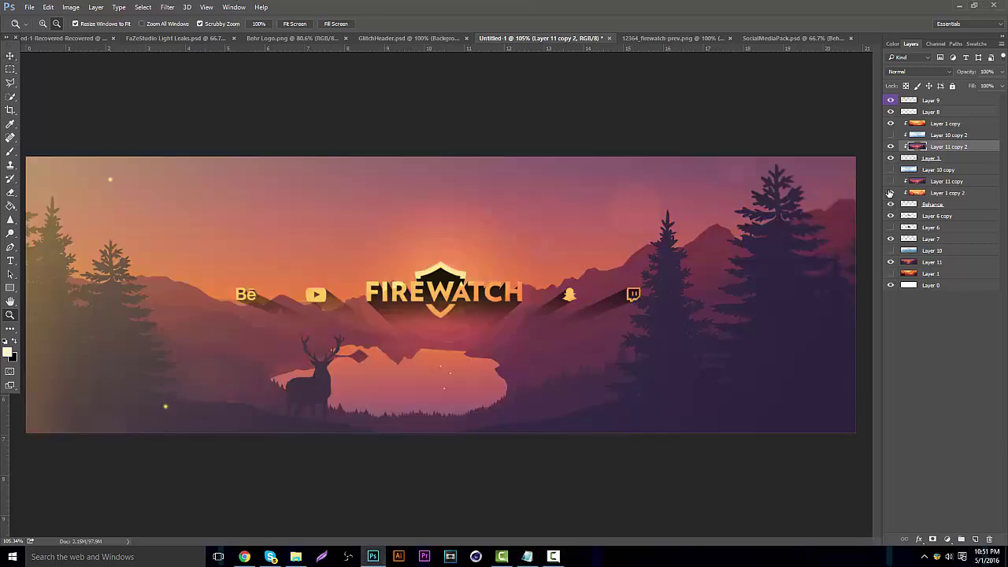
click(891, 192)
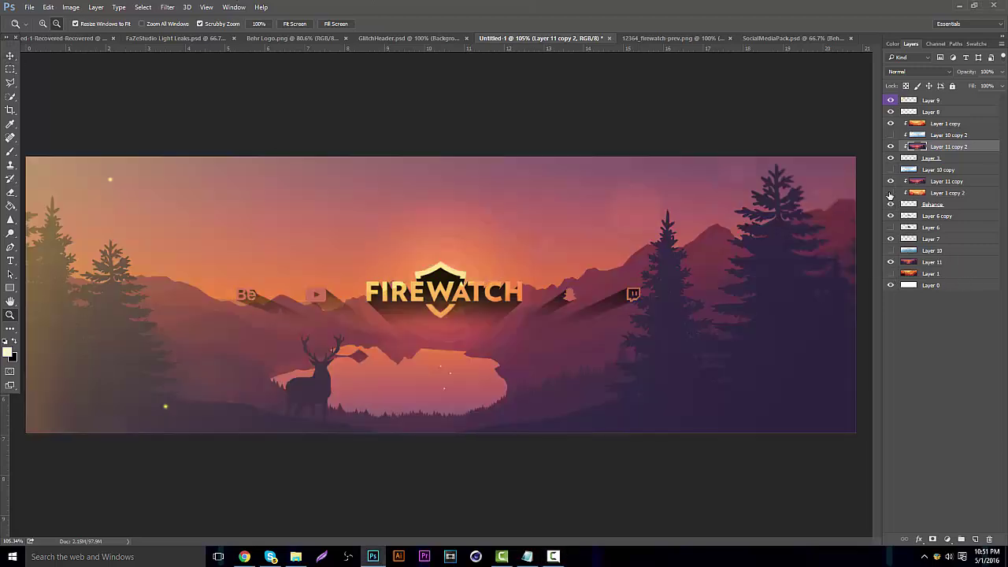
click(891, 147)
click(890, 146)
click(890, 124)
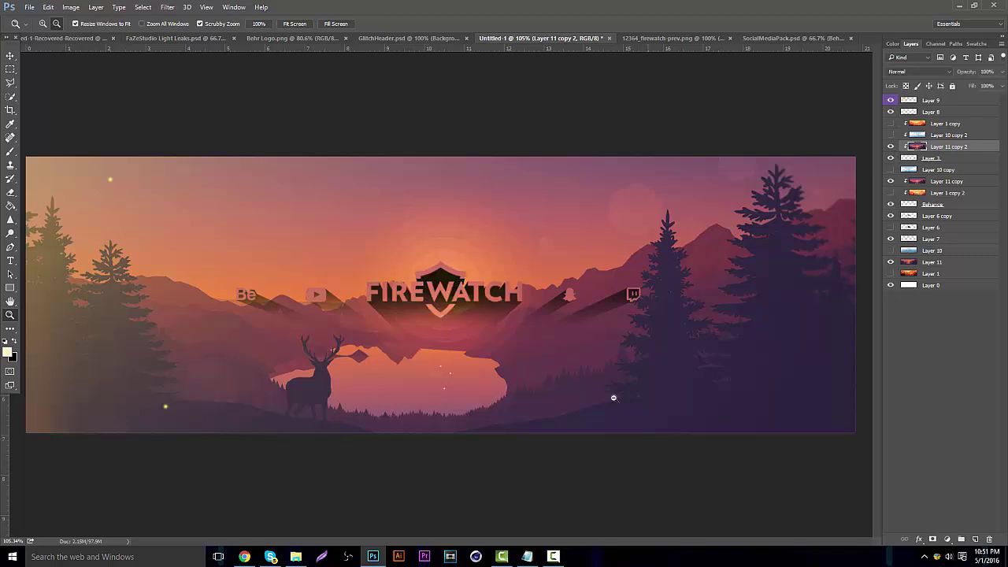
Switch the banner to the blue Layer 10 background and its logo and icon textures, moving Layer 10 copy below Layer 11 copy
click(890, 147)
click(890, 135)
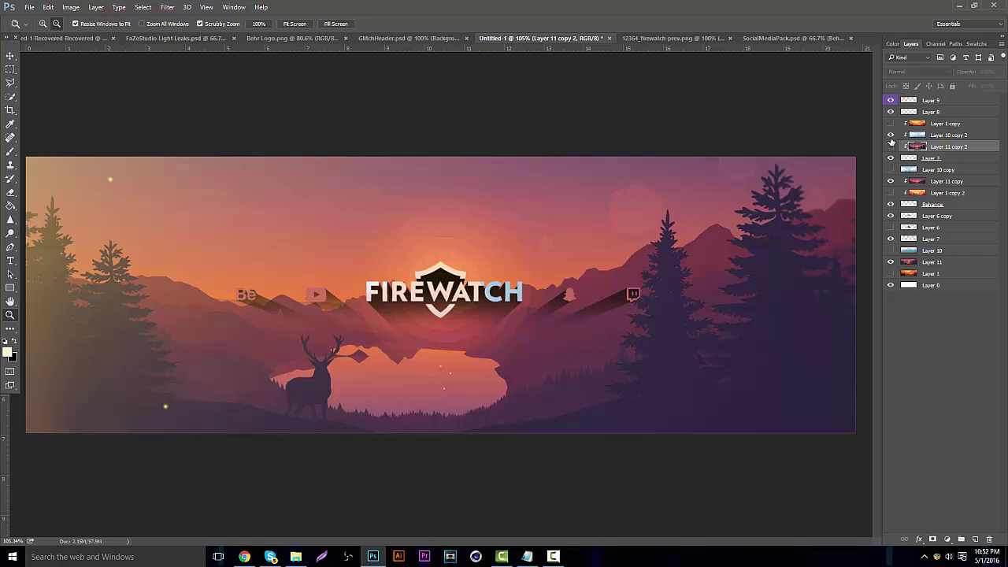
click(890, 183)
drag(930, 171, 929, 182)
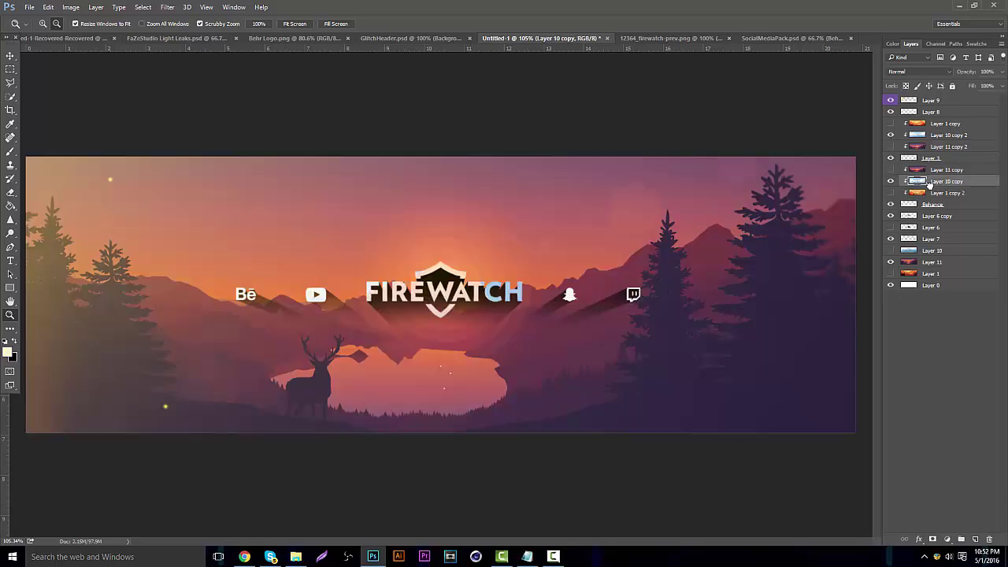
click(890, 250)
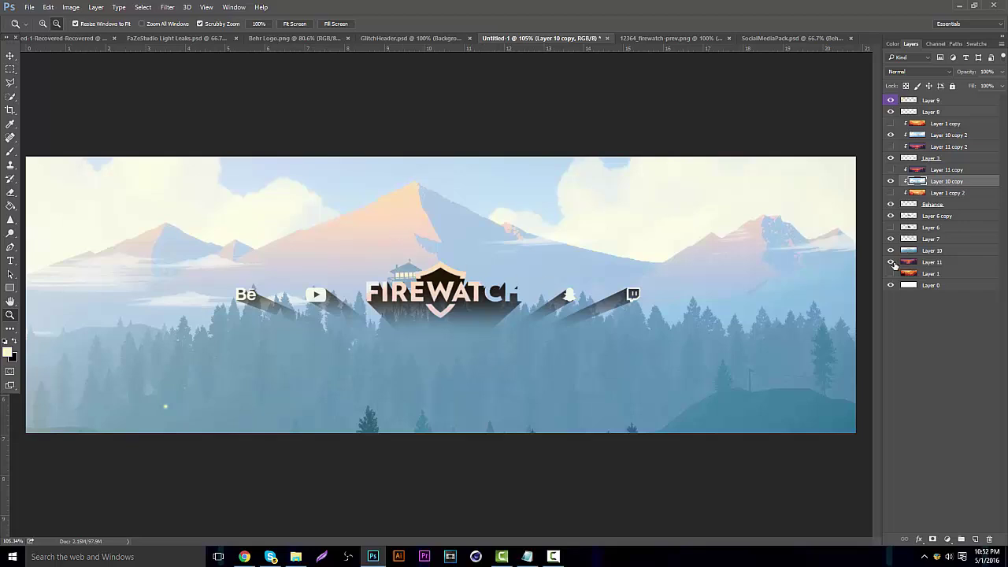
click(890, 261)
Switch the banner back to the orange Layer 1 background, with Layer 1 copy on the logo and Layer 1 copy 2 on the icons
click(890, 182)
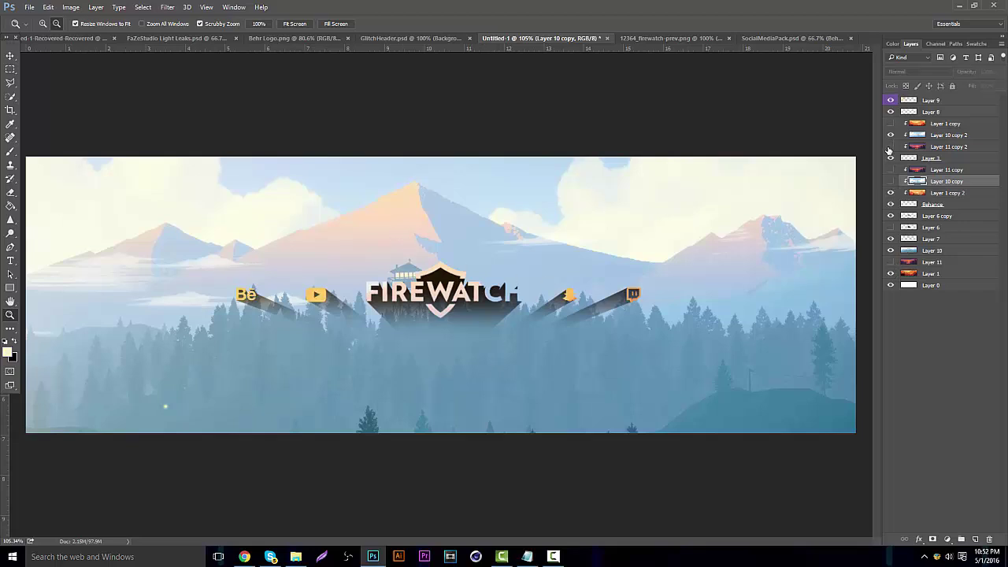
click(890, 123)
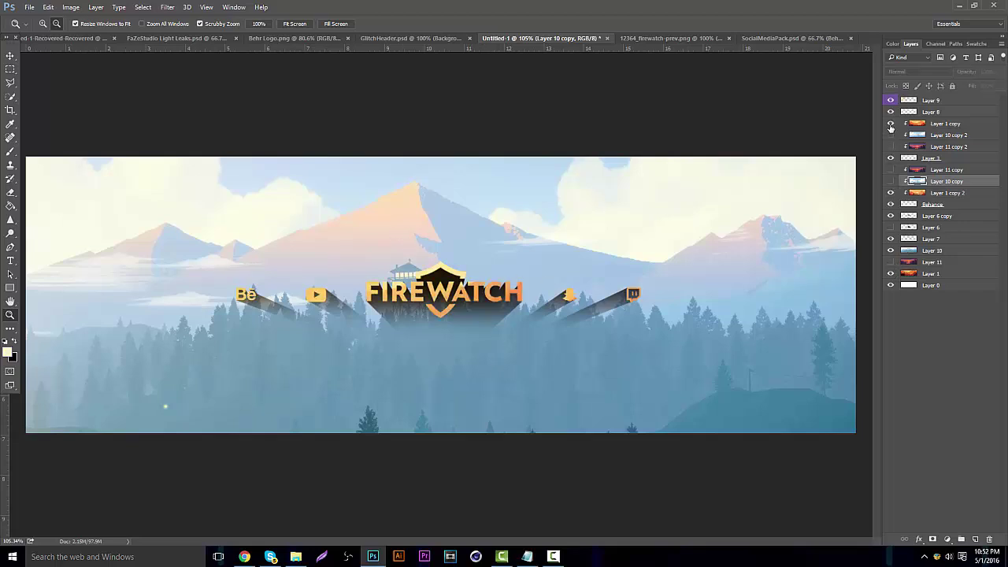
click(890, 250)
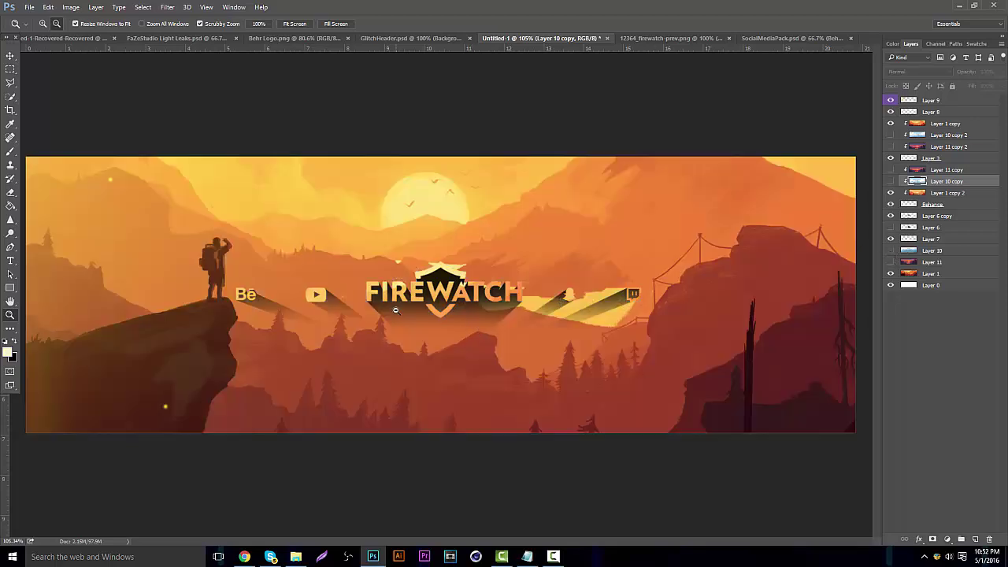
Examine the orange banner's logo and icons up close, and look at the source icons in SocialMediaPack.psd
drag(396, 310, 419, 307)
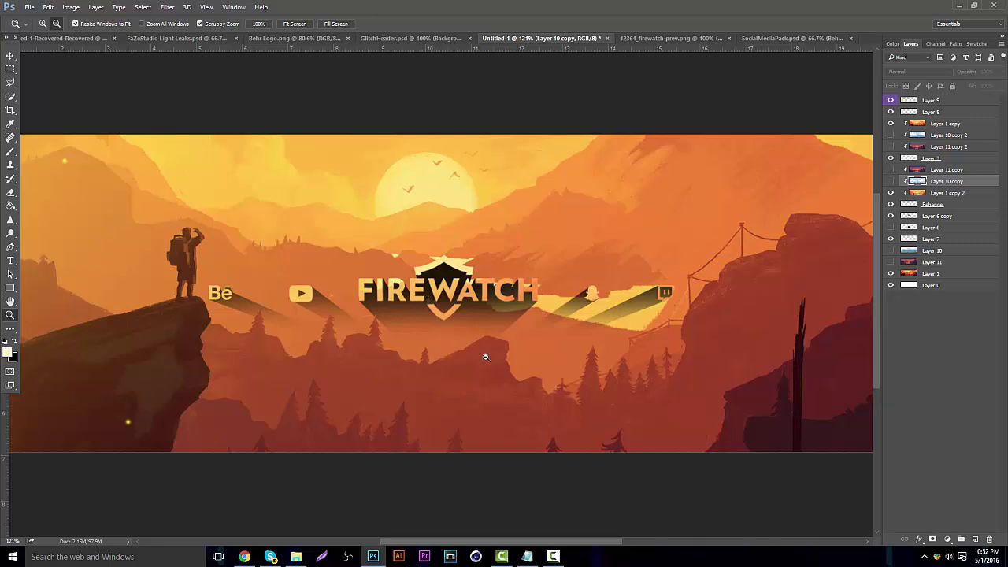
drag(485, 356, 448, 311)
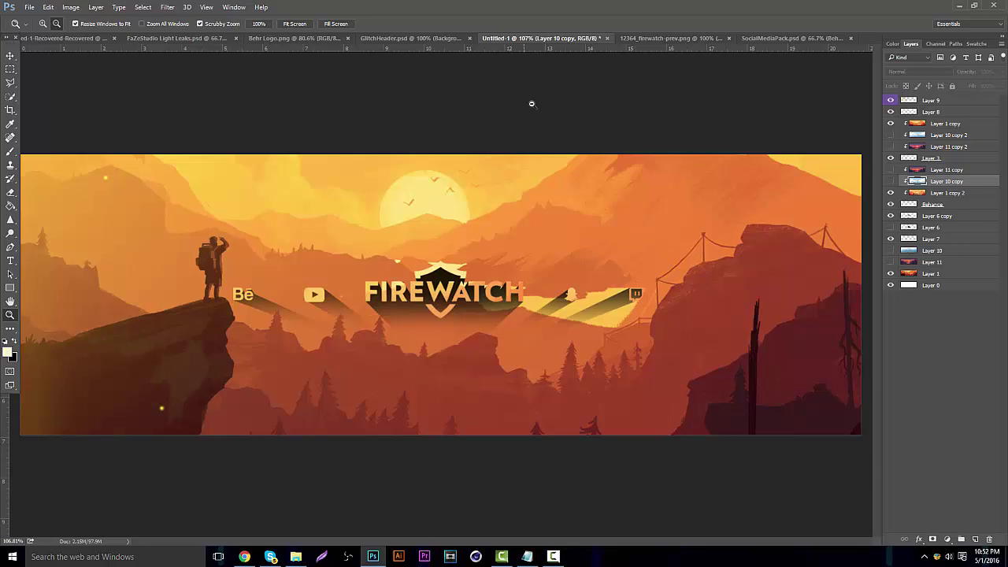
click(792, 38)
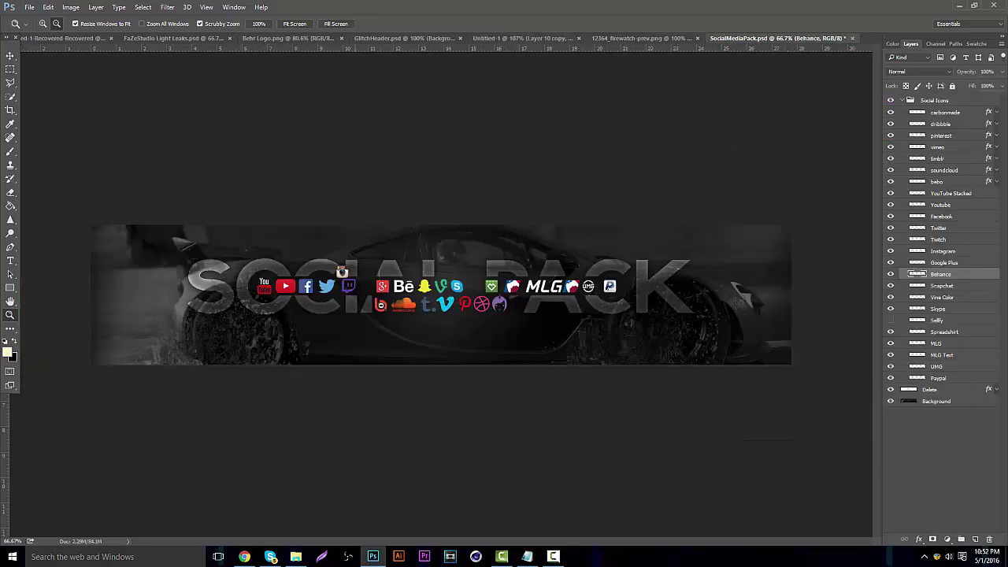
click(554, 37)
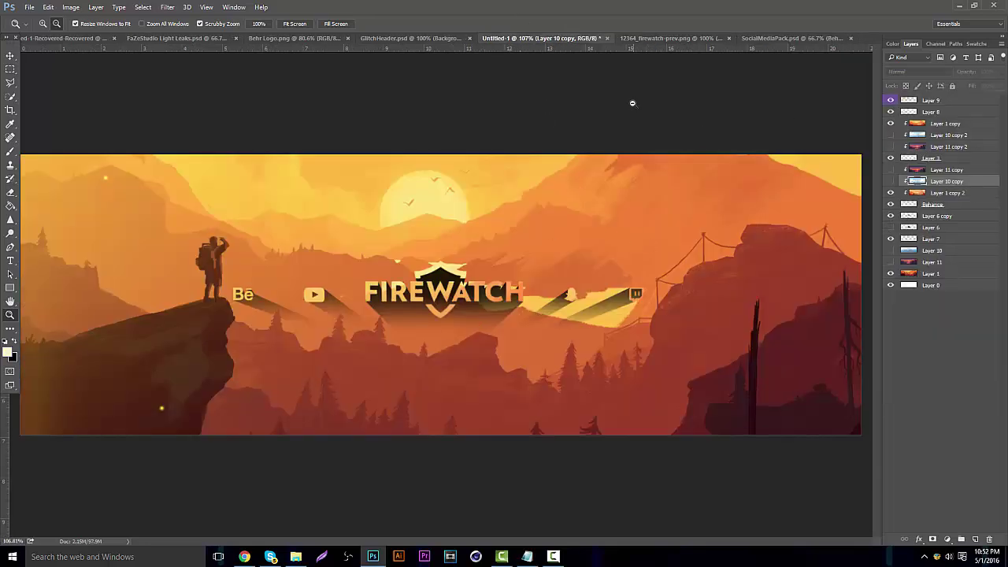
Delete every layer above Layer 0 in Untitled-1, leaving a blank white canvas
click(964, 279)
shift+click(941, 111)
shift+click(942, 104)
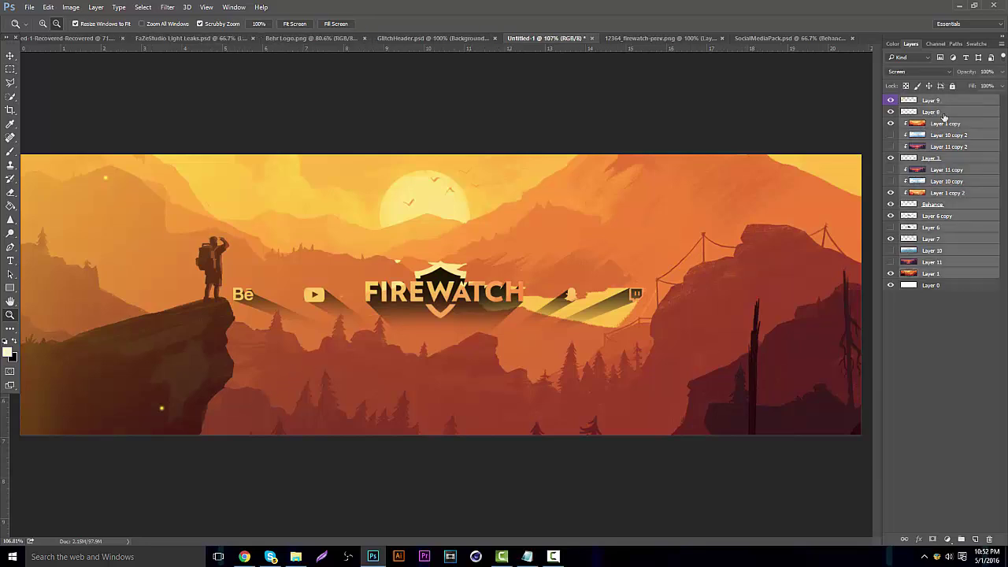
click(989, 539)
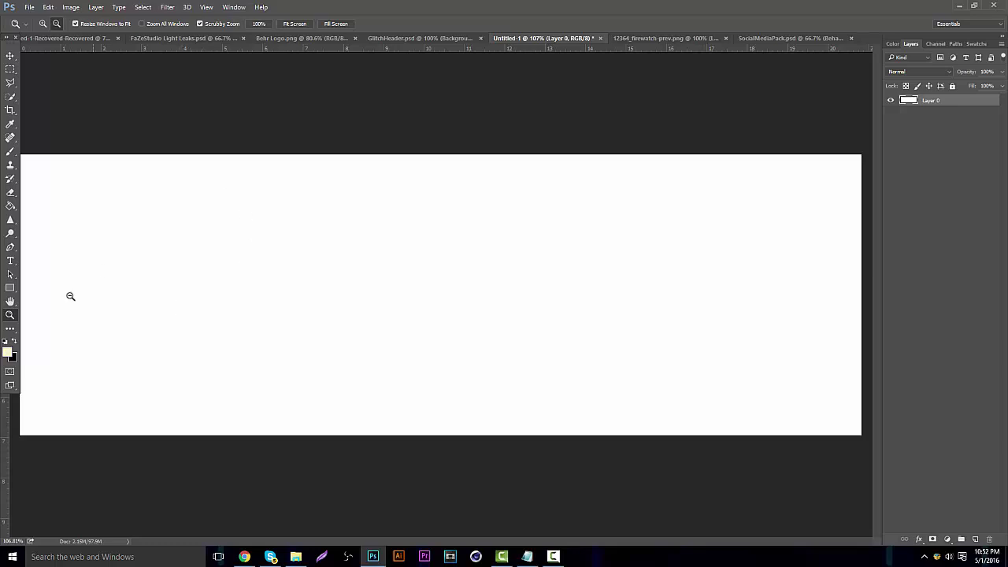
mouse_move(422, 321)
mouse_down()
mouse_move(412, 320)
mouse_move(423, 319)
mouse_up()
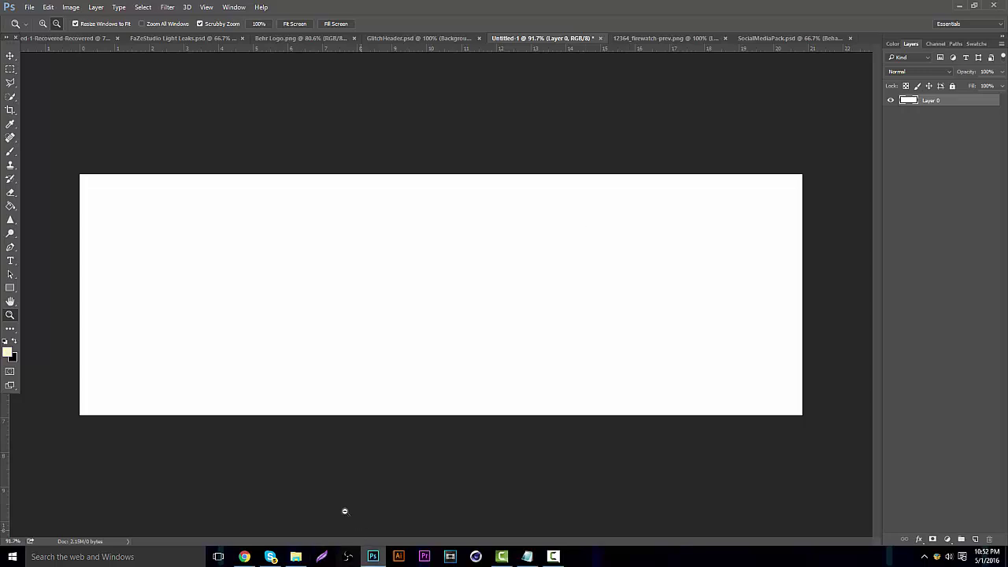
Switch to Chrome and browse the "firewatch wallpaper" image results for a suitable banner background
click(244, 557)
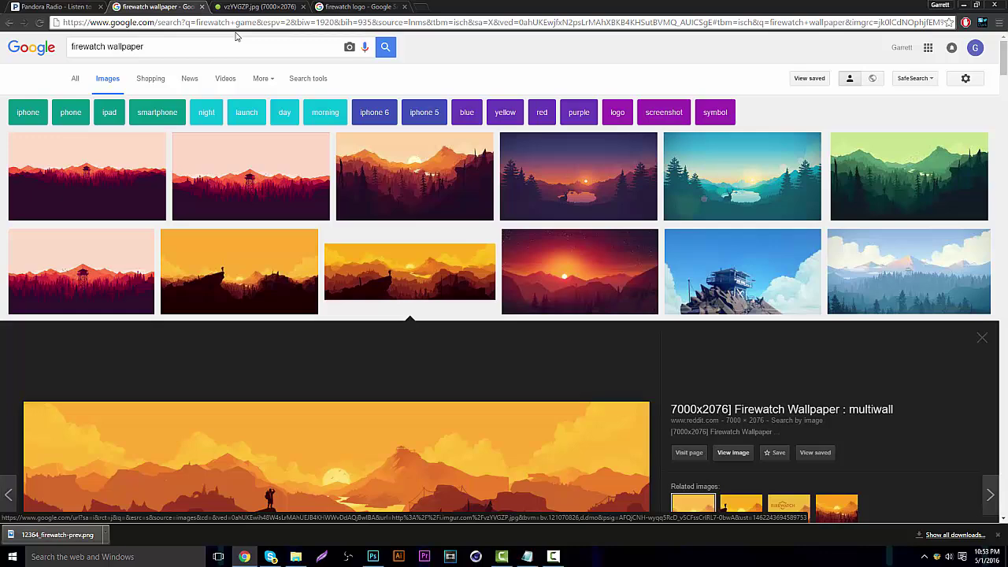
scroll(295, 153, down, 2)
scroll(278, 140, up, 1)
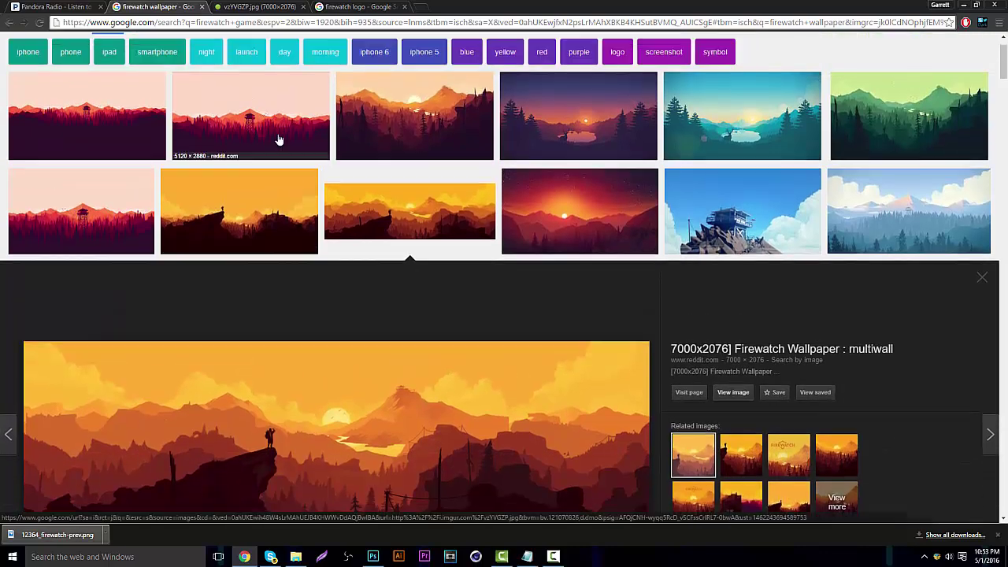
scroll(279, 140, up, 1)
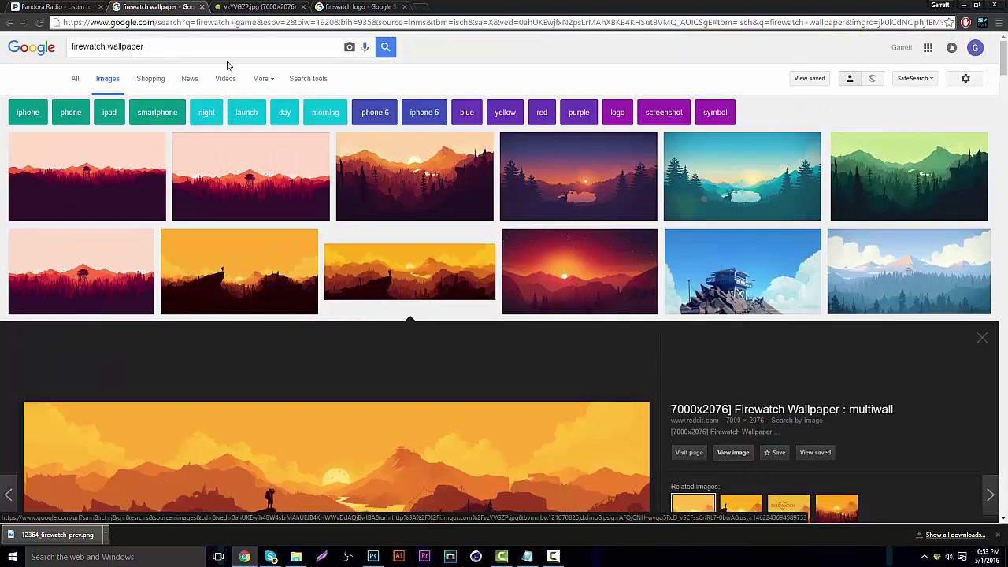
scroll(180, 68, down, 2)
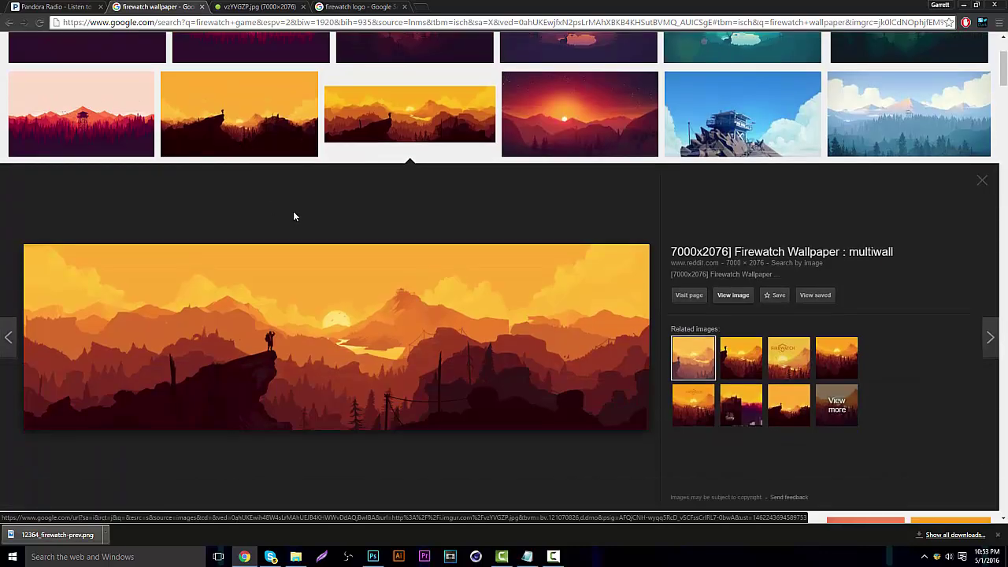
scroll(386, 225, up, 1)
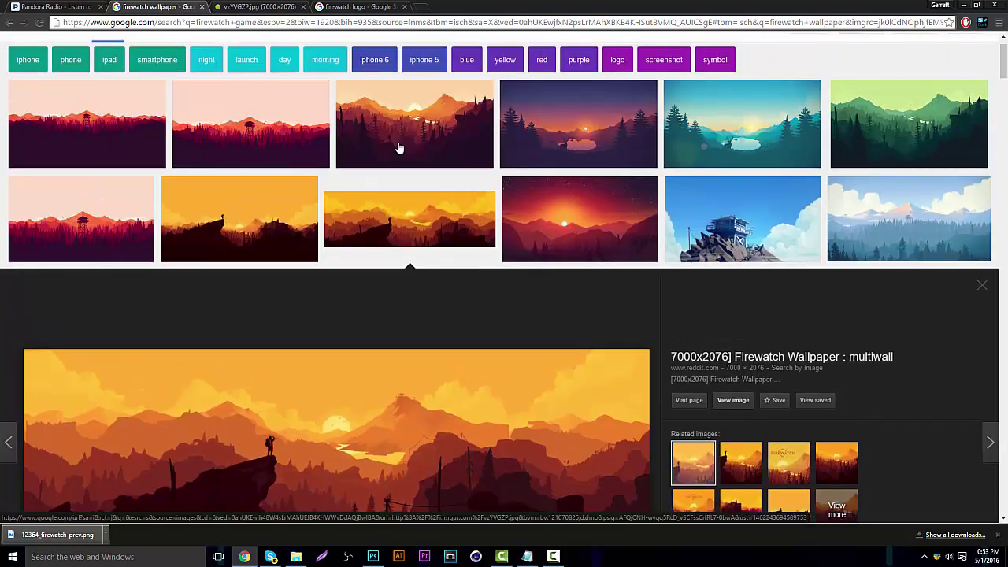
scroll(386, 189, up, 1)
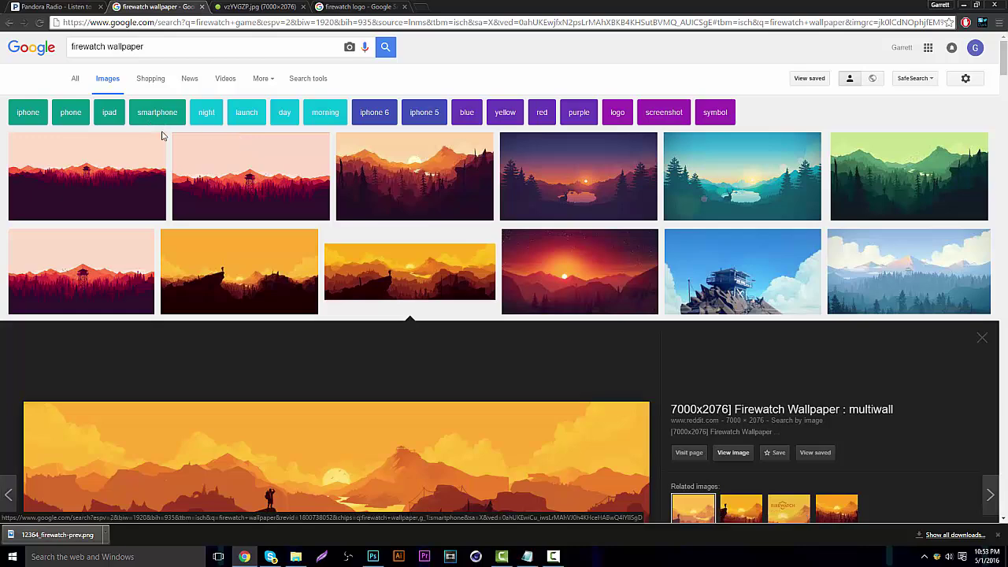
scroll(304, 225, down, 2)
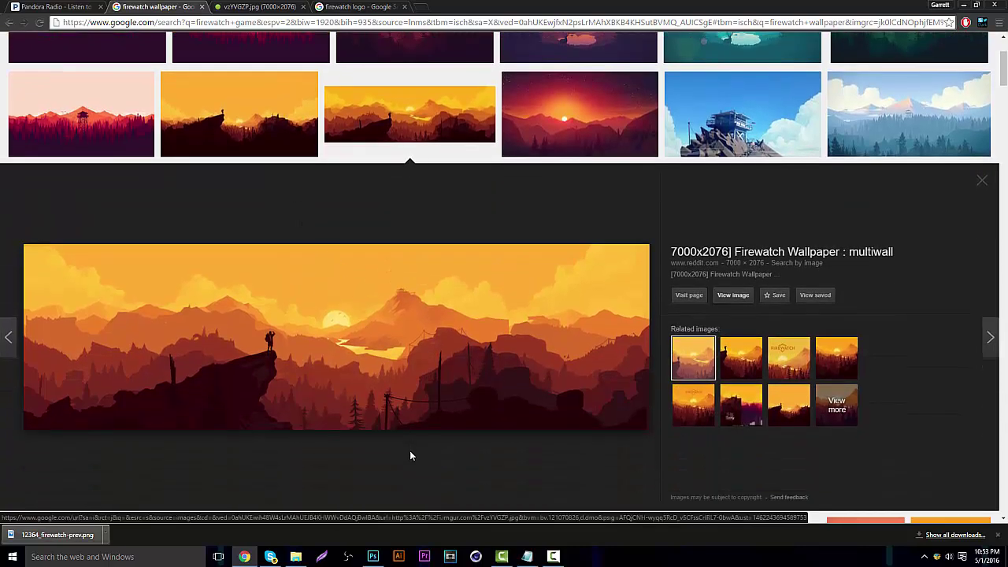
scroll(409, 454, up, 1)
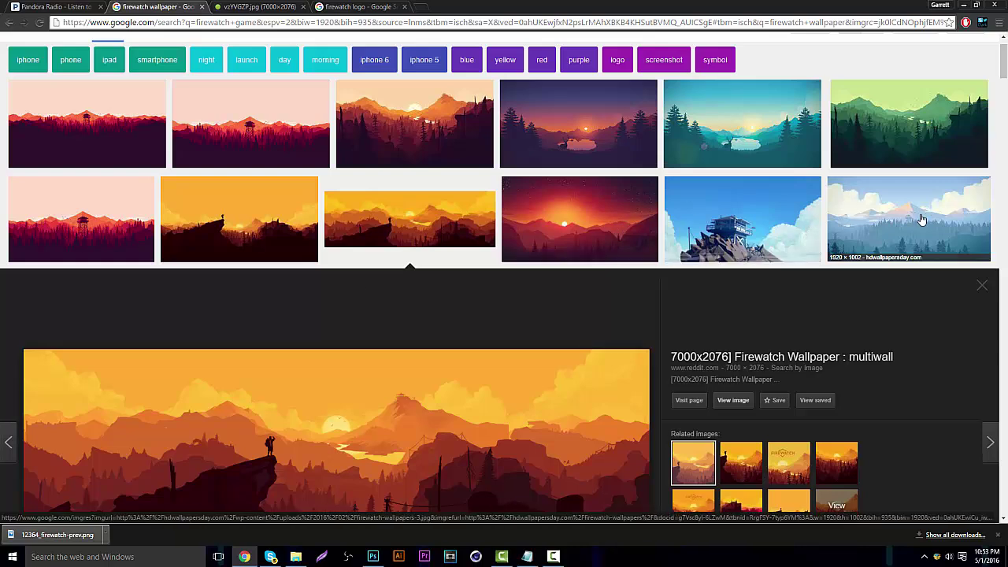
scroll(491, 142, down, 5)
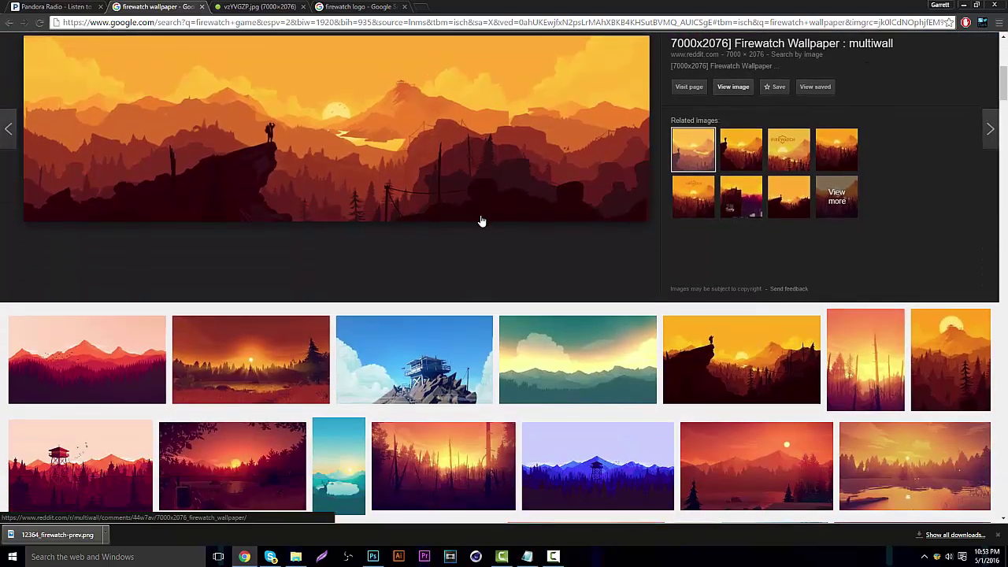
scroll(838, 356, down, 3)
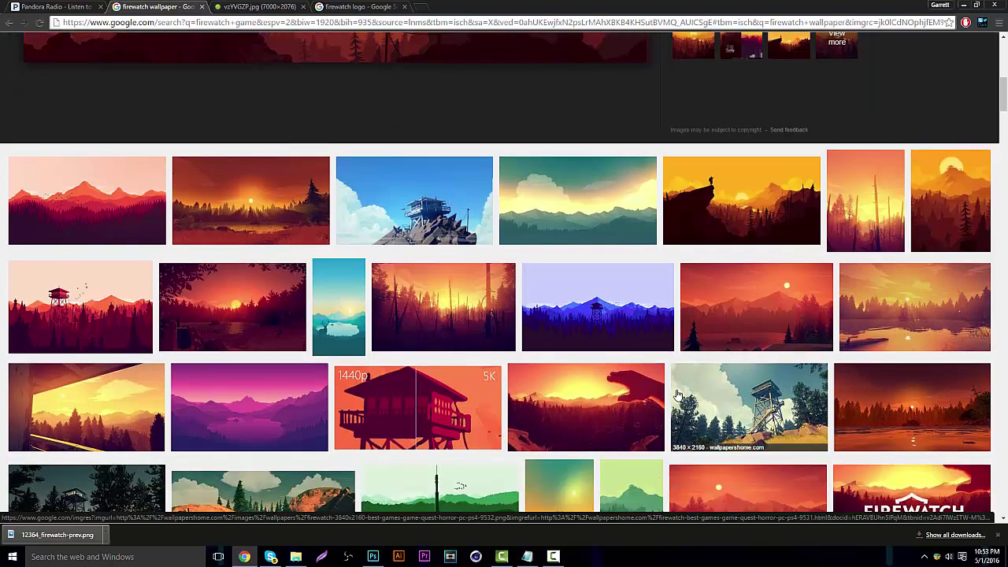
scroll(320, 239, down, 5)
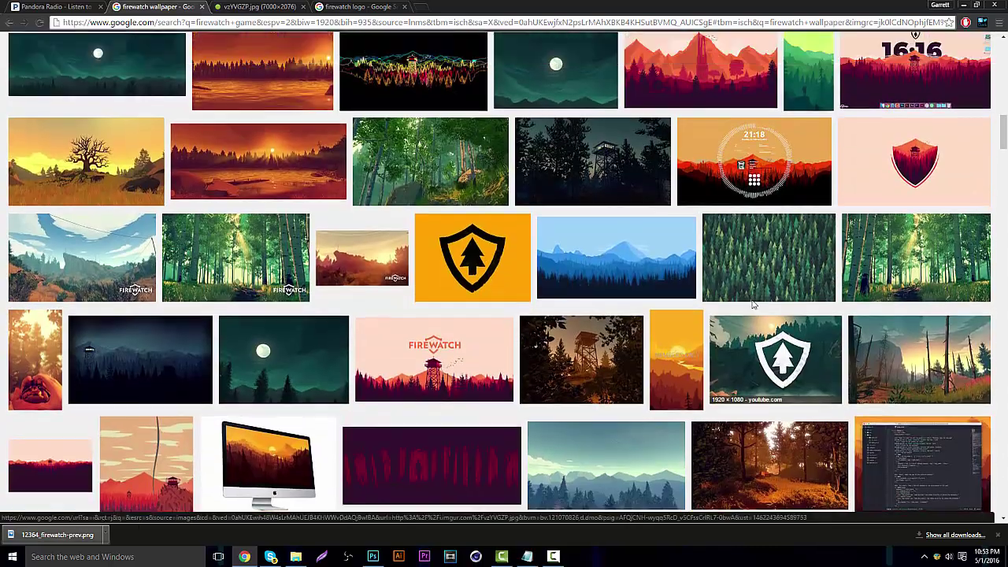
scroll(549, 254, up, 13)
scroll(549, 254, up, 2)
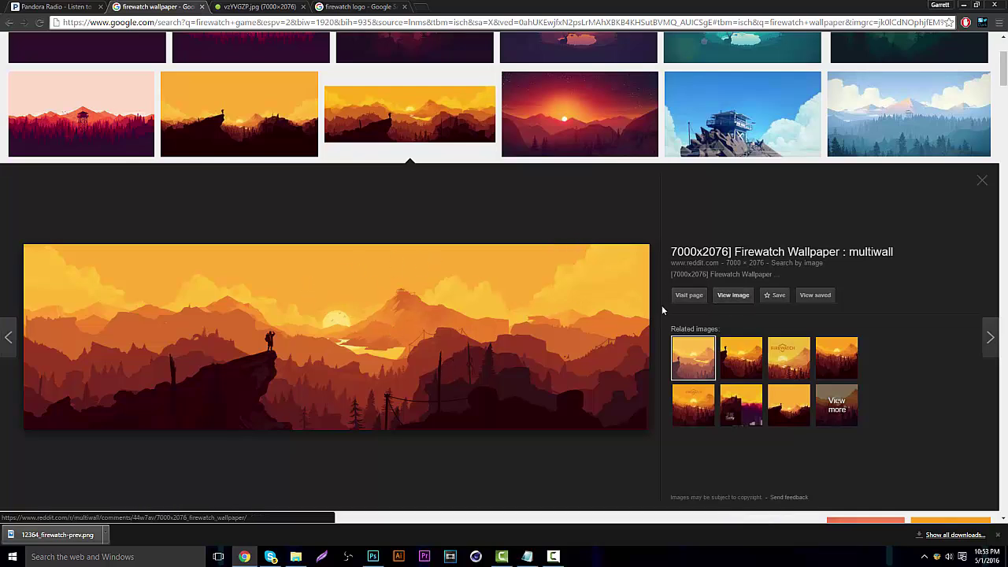
Open the 7000x2076 orange Firewatch wallpaper at full size, copy it, and paste it into Untitled-1 in Photoshop
click(732, 296)
right_click(392, 211)
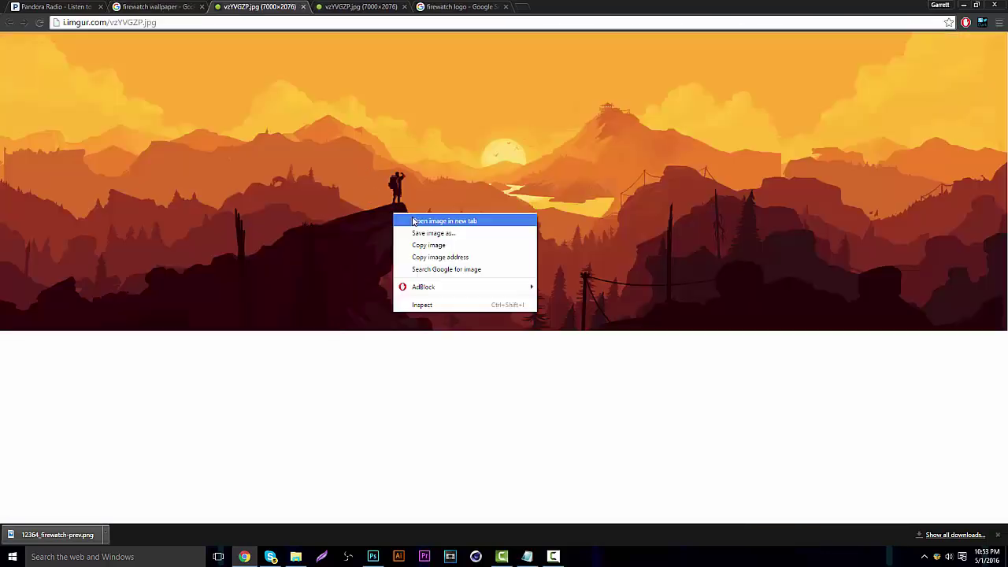
click(423, 243)
click(379, 556)
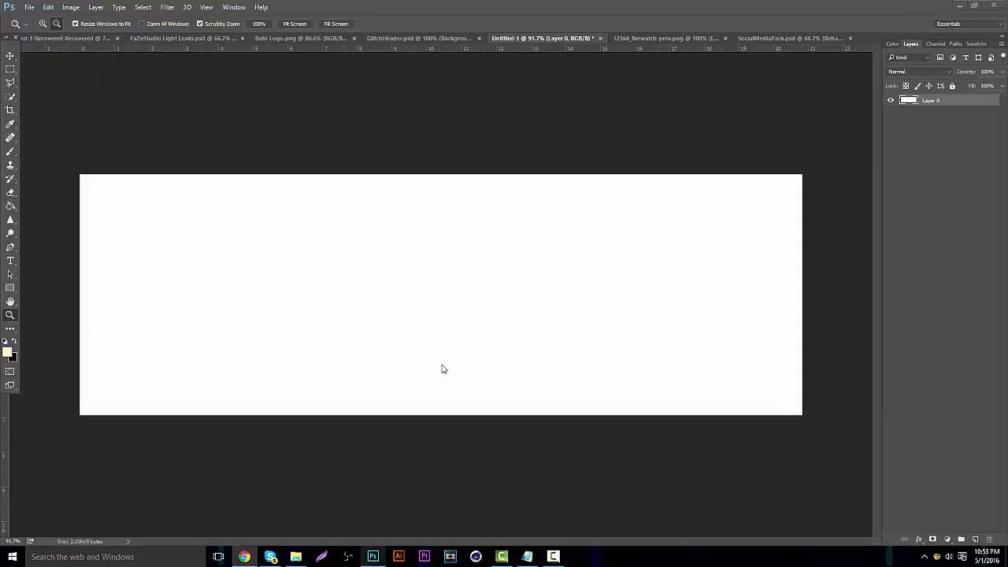
key(ctrl+v)
Scale the pasted wallpaper to about 39.4% and position it to cover the canvas, with the sun near the centre and the hiker to its left
key(ctrl+t)
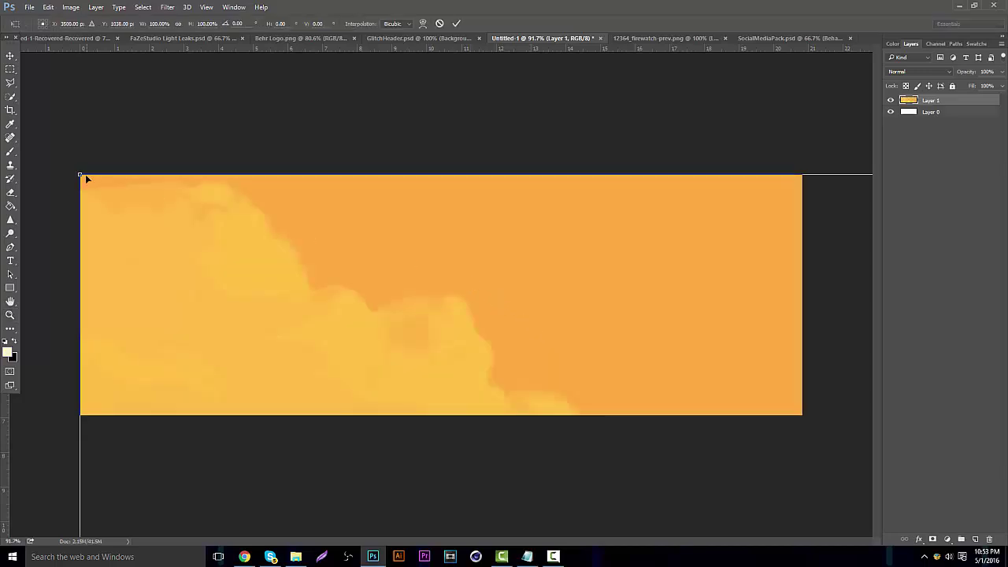
drag(88, 174, 118, 107)
drag(425, 229, 302, 228)
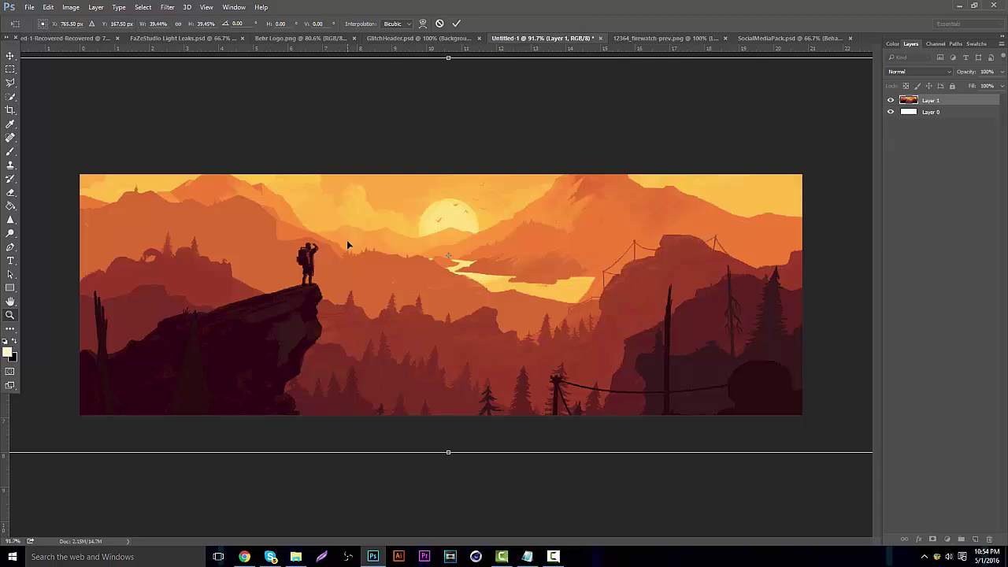
key(Return)
key(z)
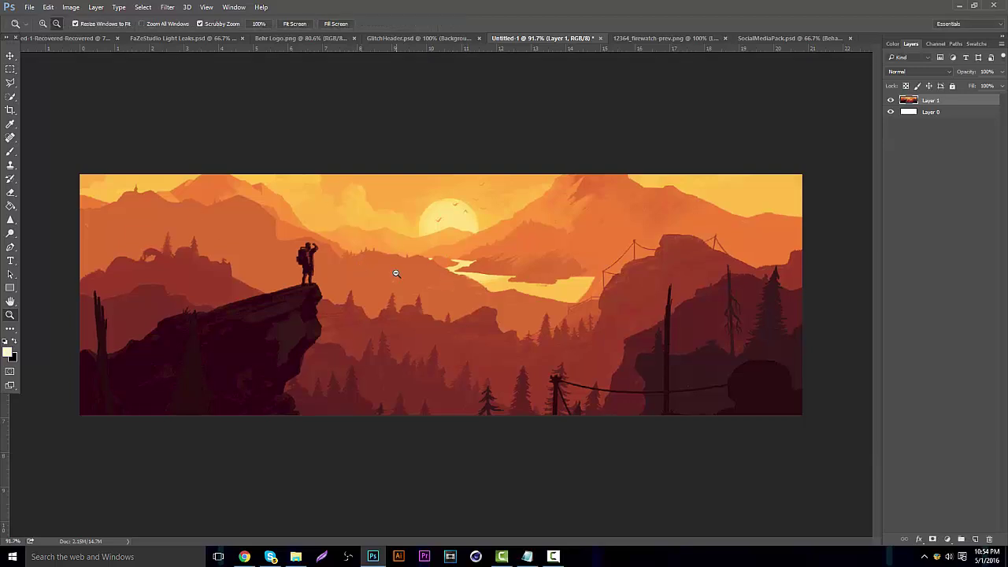
scroll(396, 274, down, 2)
scroll(378, 274, up, 4)
scroll(400, 265, down, 2)
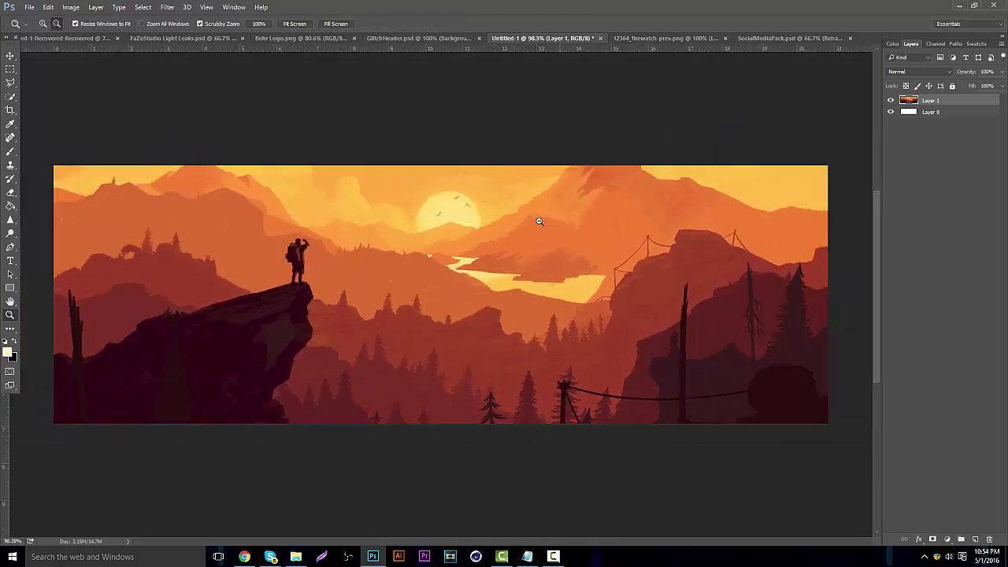
scroll(559, 214, up, 2)
scroll(575, 207, down, 2)
scroll(358, 265, up, 1)
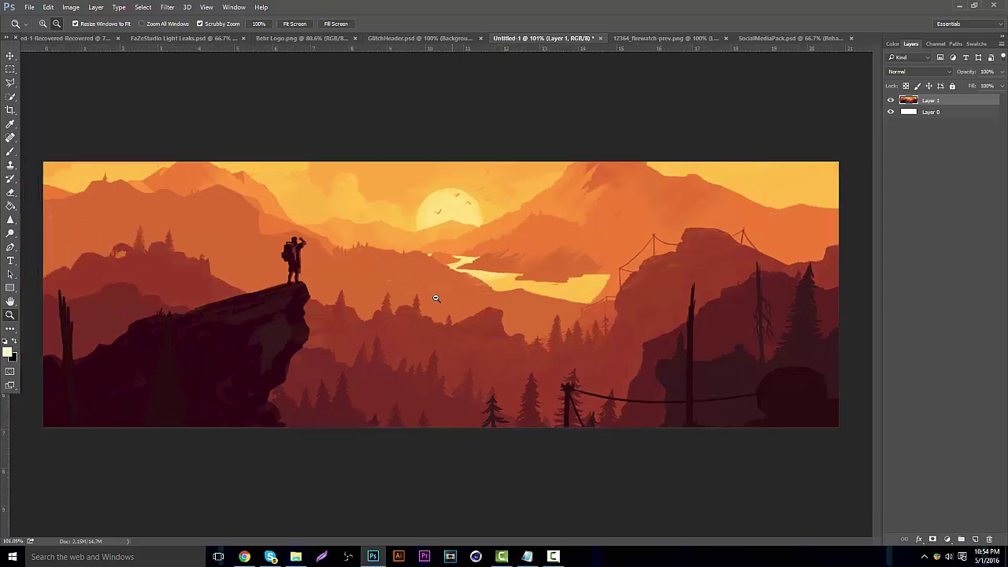
Show guides at the canvas centre, using Layer 0's transform bounds as reference, and move the extra horizontal guide below the canvas
click(934, 113)
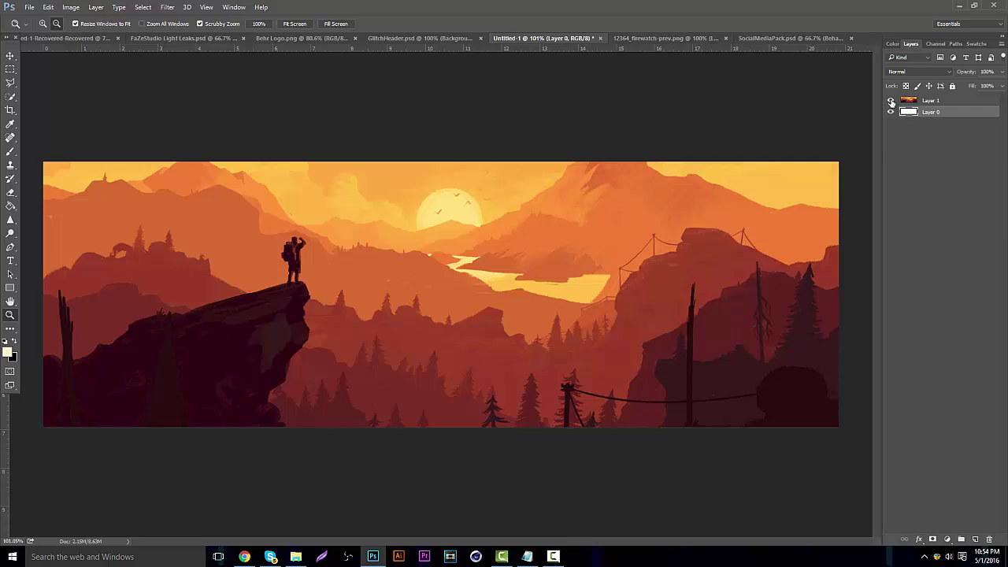
key(ctrl+t)
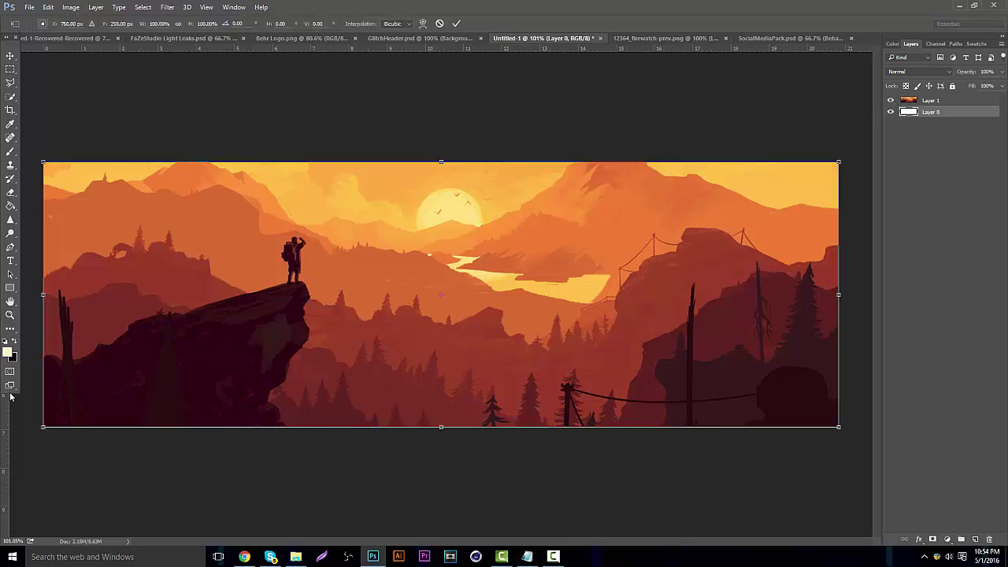
key(ctrl+semicolon)
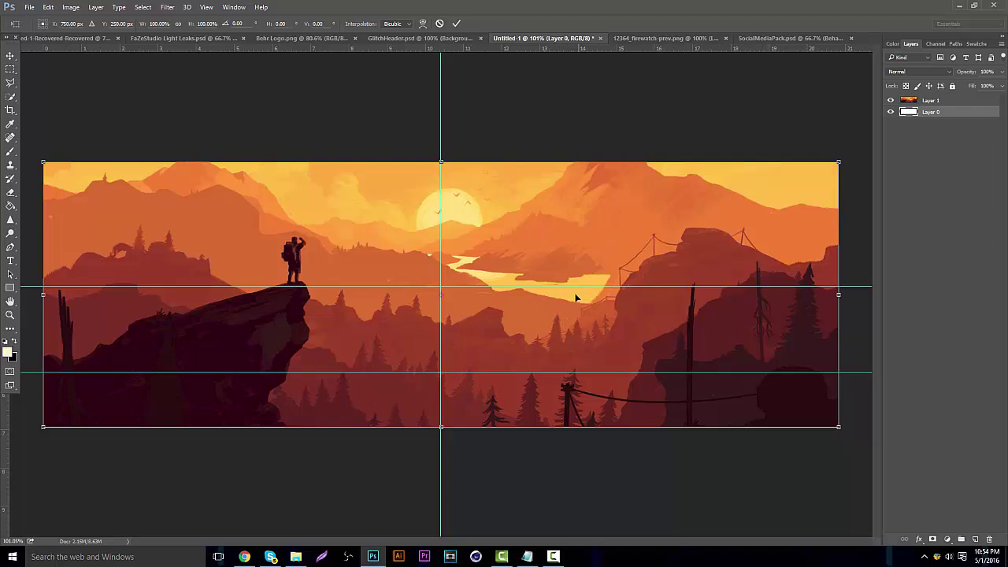
key(Return)
key(z)
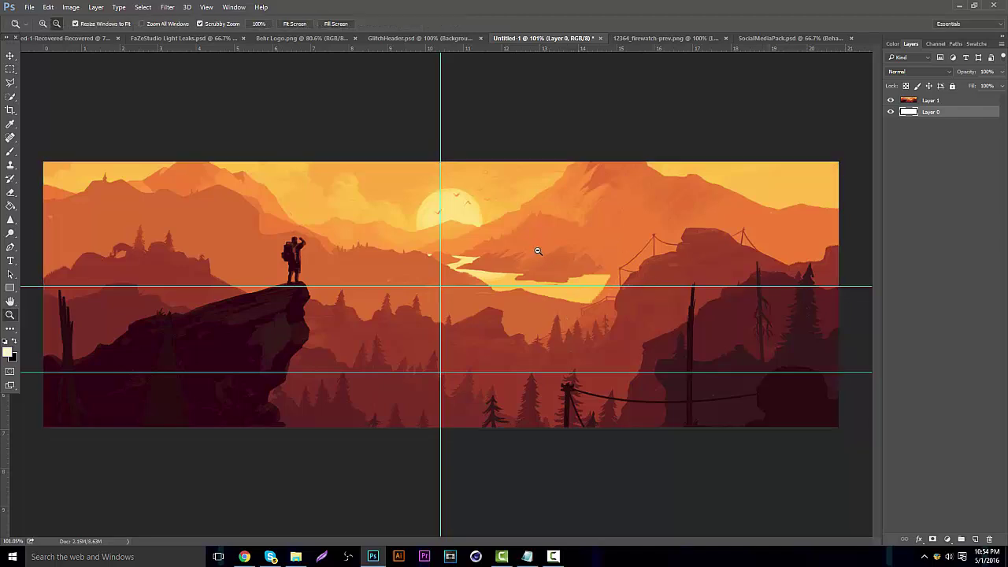
click(12, 57)
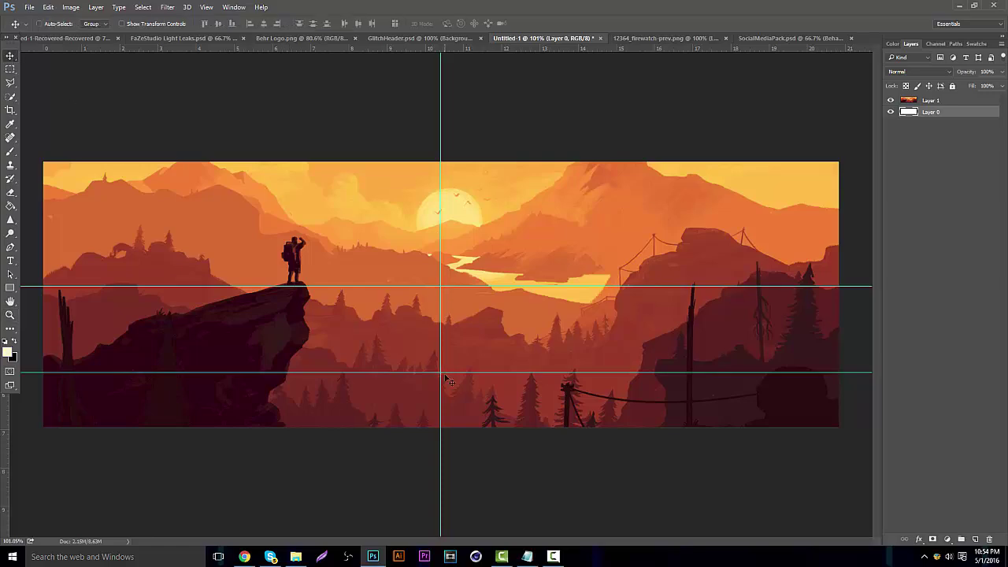
Switch to Chrome and compare the orange and black Firewatch logos in the "firewatch logo" image results
click(244, 556)
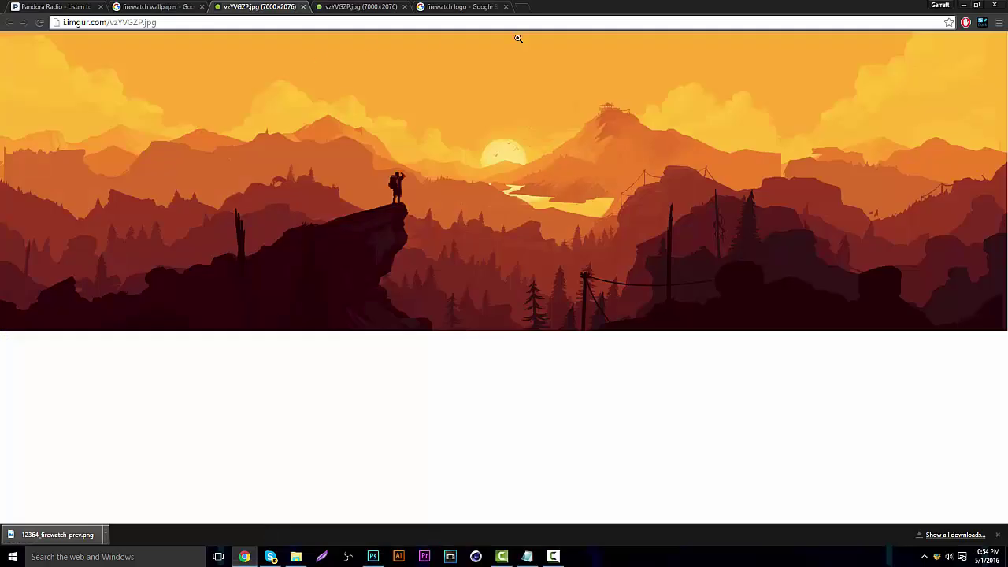
click(336, 6)
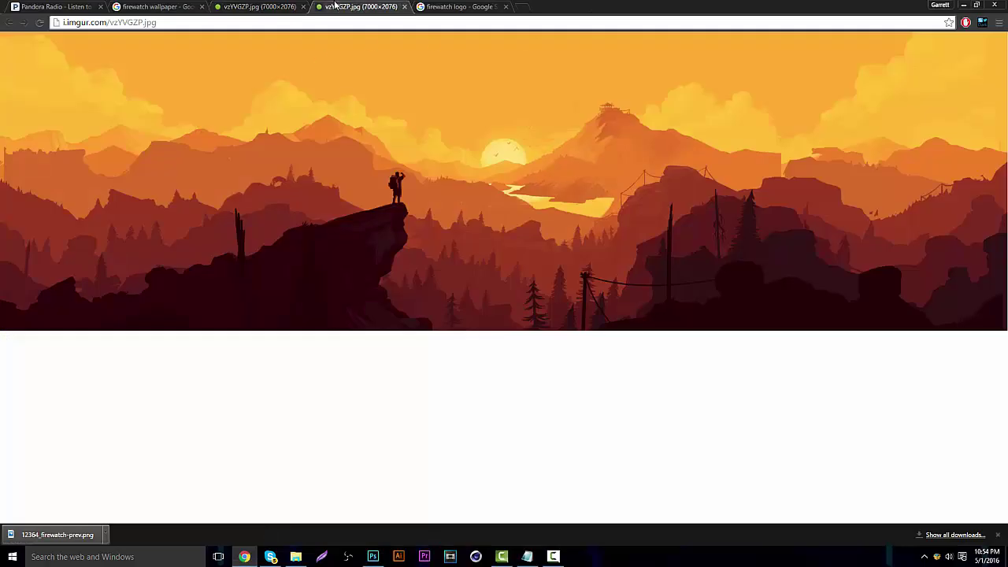
click(452, 7)
scroll(417, 333, up, 3)
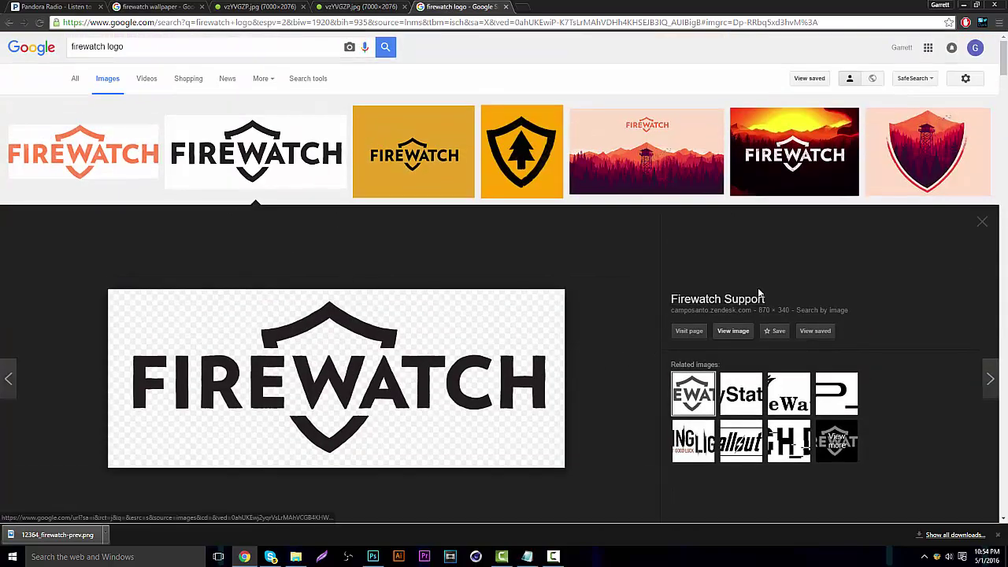
click(146, 154)
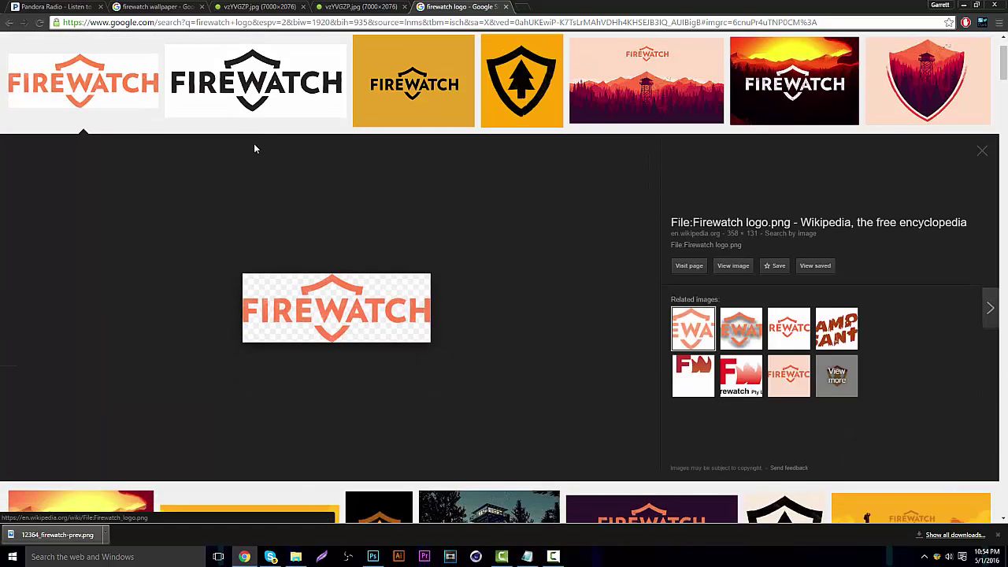
click(253, 102)
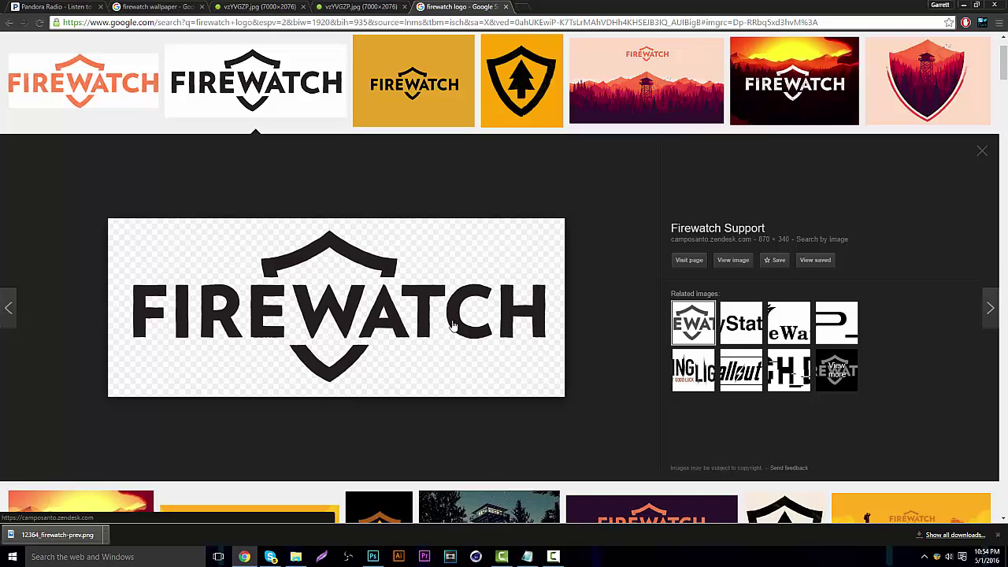
Switch to Photoshop, copy the logo from 12364_firewatch-prev.png into Untitled-1 and place its layer above Layer 1
click(372, 557)
click(693, 37)
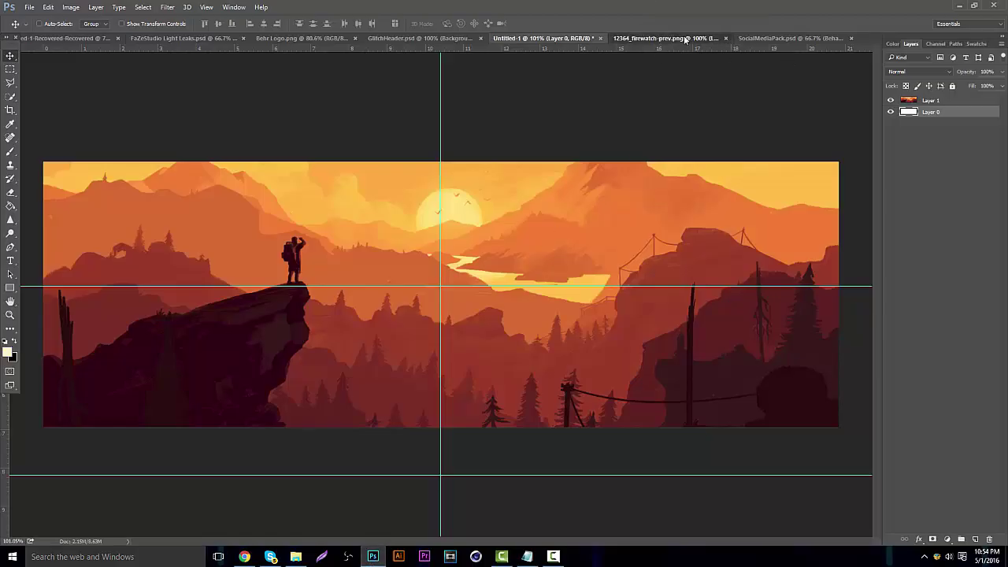
drag(400, 285, 487, 45)
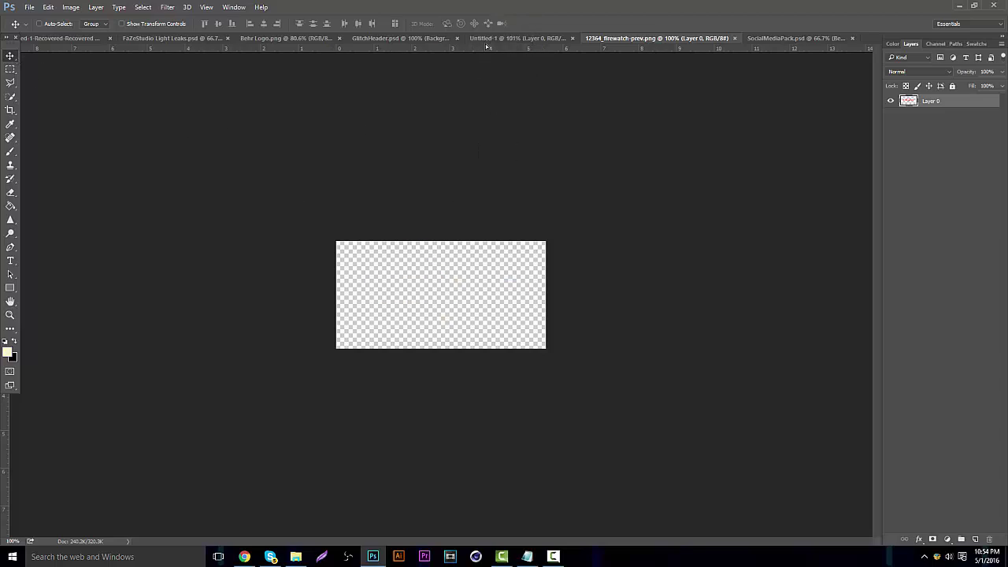
drag(467, 137, 447, 280)
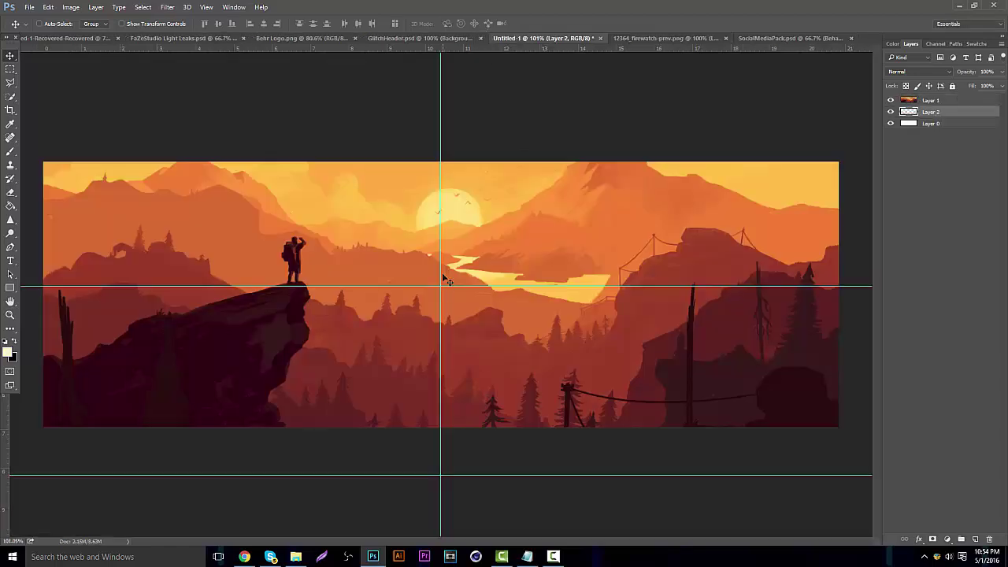
drag(927, 113, 927, 100)
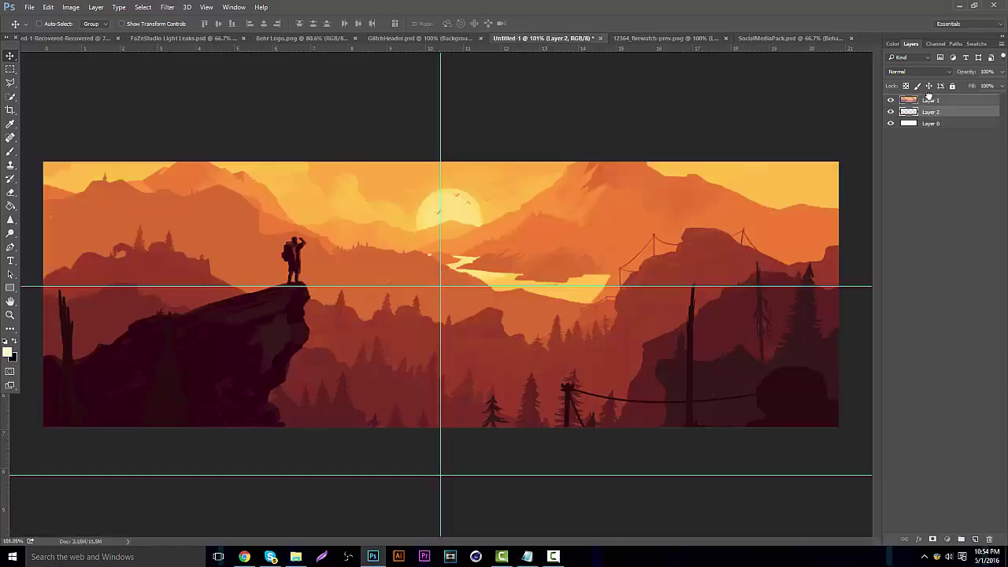
Centre the Firewatch logo on the intersection of the guides, then hide the guides
drag(509, 205, 543, 226)
key(z)
drag(274, 153, 270, 152)
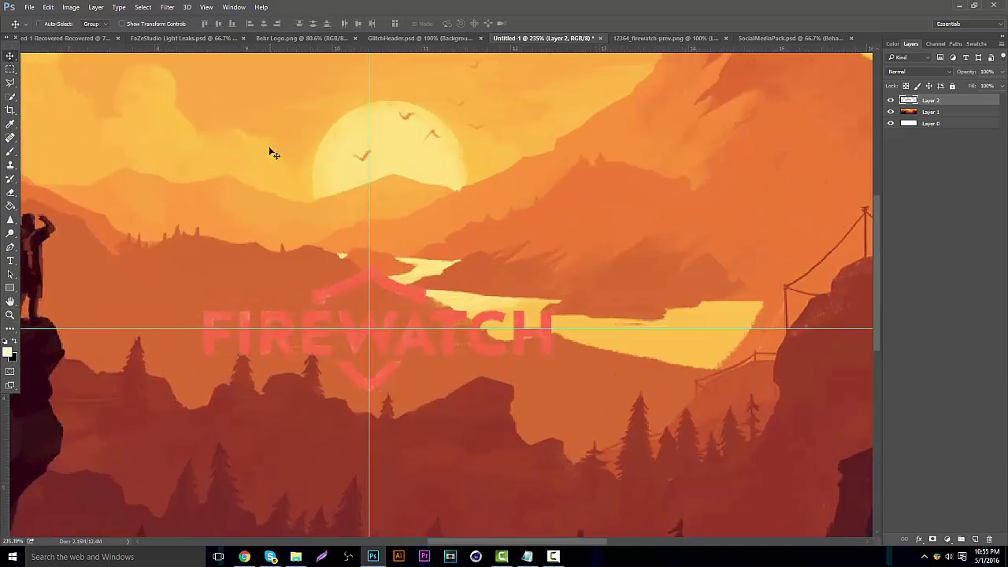
click(5, 318)
drag(385, 292, 591, 279)
click(10, 56)
drag(418, 211, 420, 197)
key(ctrl)
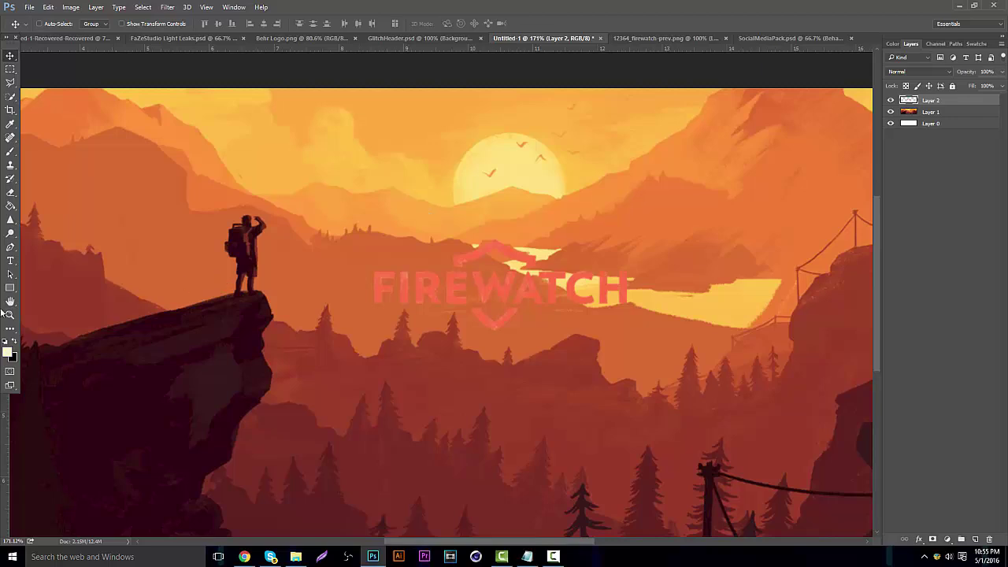
Apply a white Color Overlay at Normal blend mode and 100% opacity to the Firewatch logo layer
key(z)
alt+click(429, 287)
drag(454, 286, 429, 272)
right_click(946, 99)
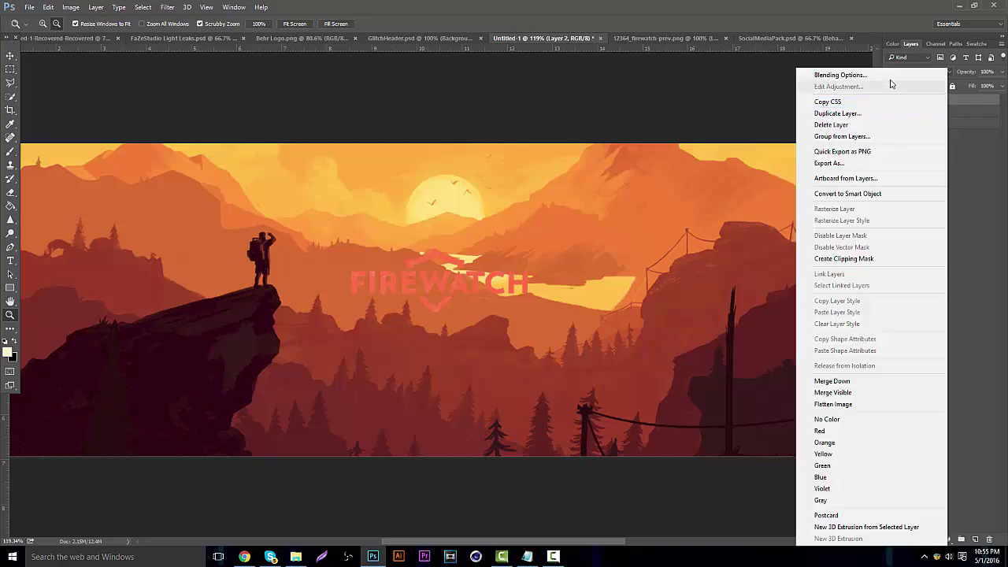
click(874, 75)
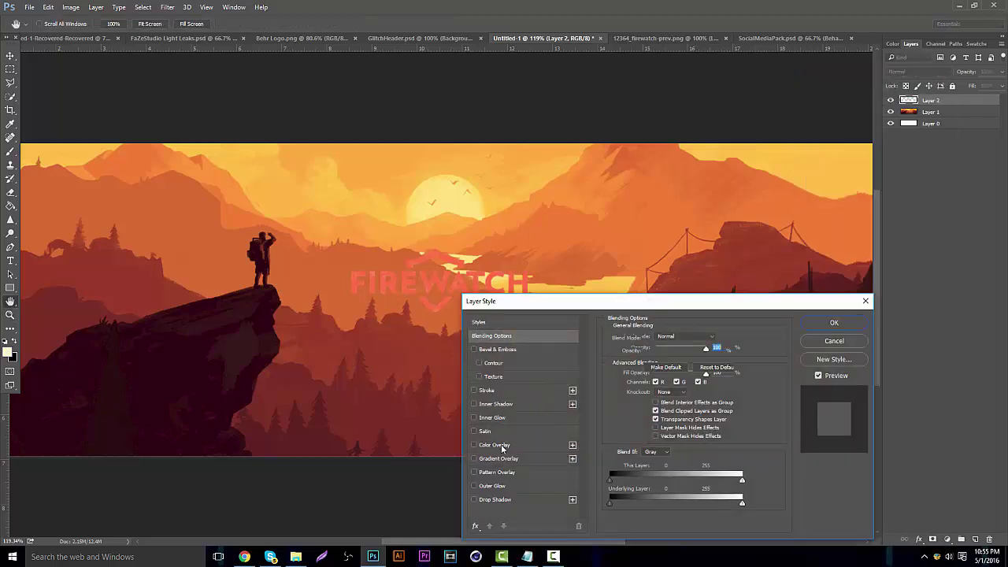
click(501, 444)
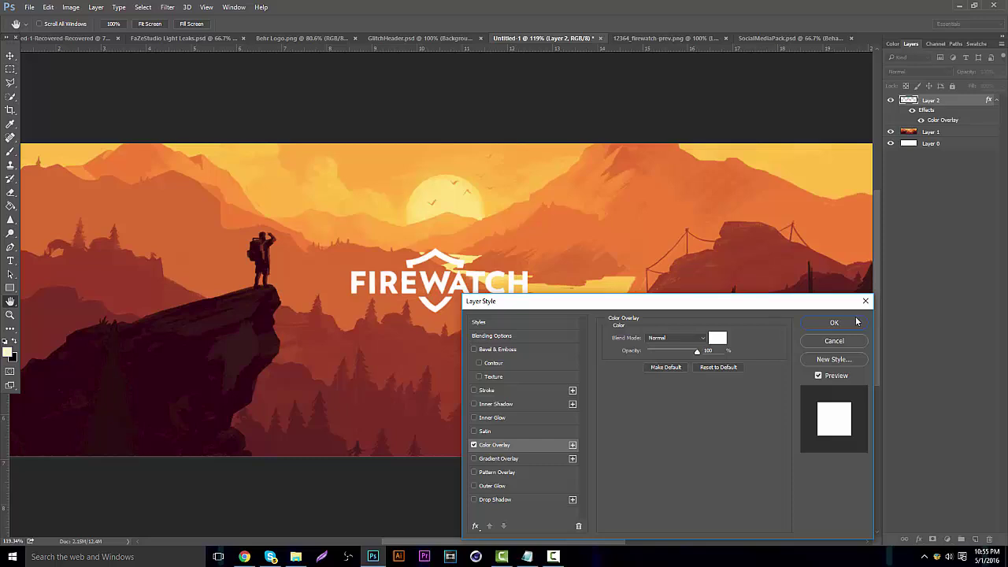
click(856, 321)
Merge the logo layer with a new blank layer to bake in the overlay, and check it by toggling its visibility
key(ctrl+shift+alt+n)
ctrl+click(940, 112)
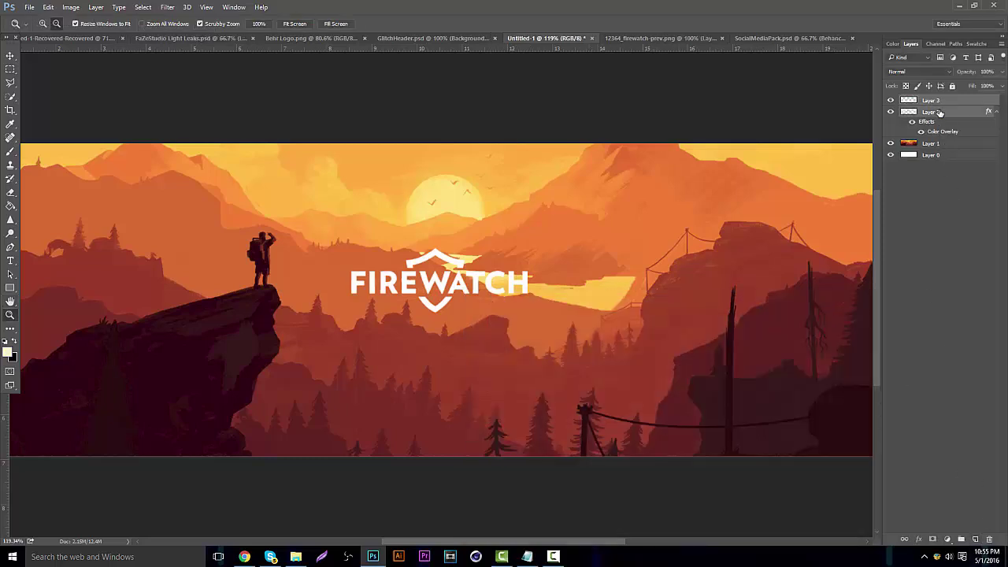
key(ctrl+e)
click(890, 100)
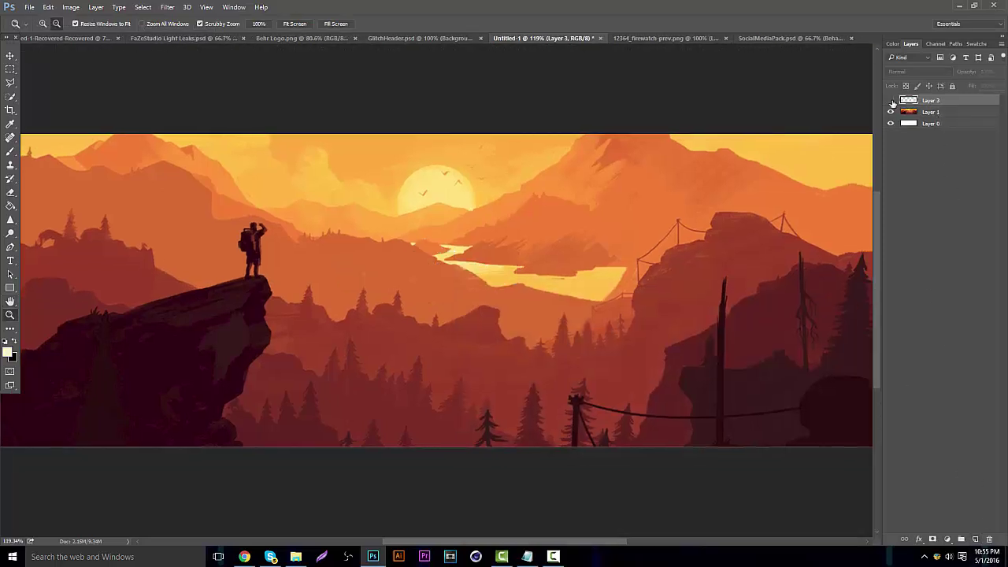
click(891, 100)
Add the text BEHRDESIGN just below the Firewatch logo
scroll(414, 301, down, 3)
scroll(411, 258, up, 3)
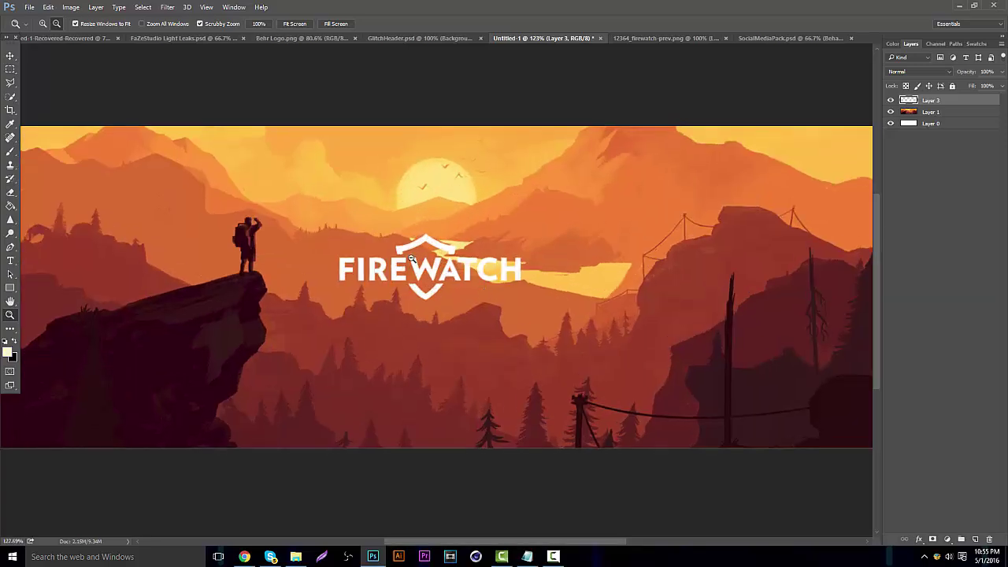
drag(381, 260, 463, 227)
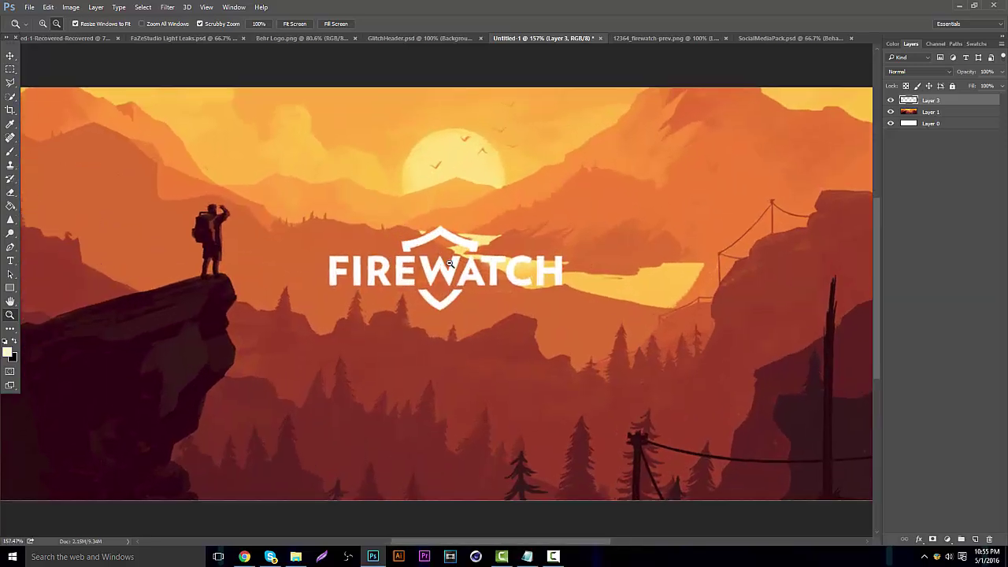
scroll(449, 264, up, 2)
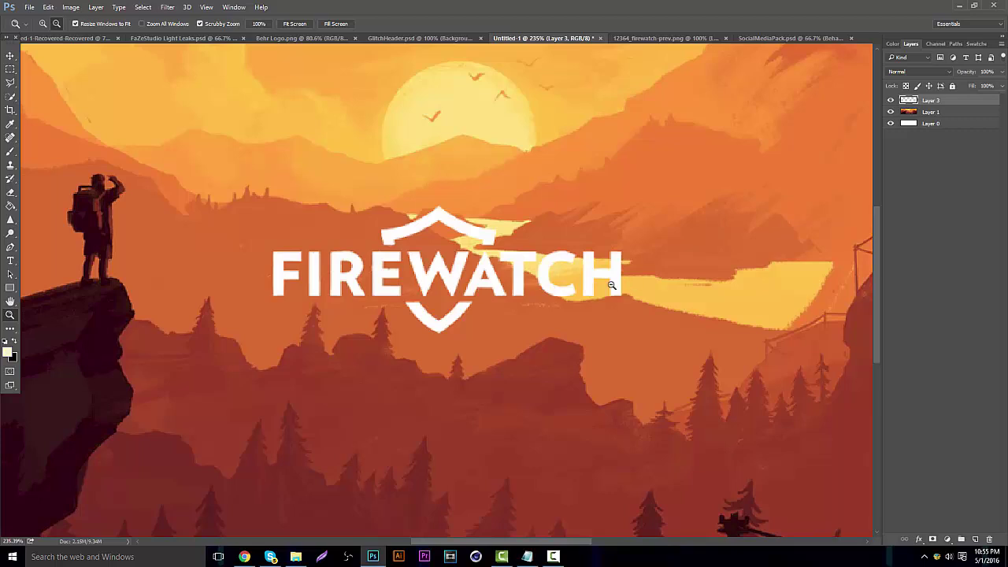
click(10, 260)
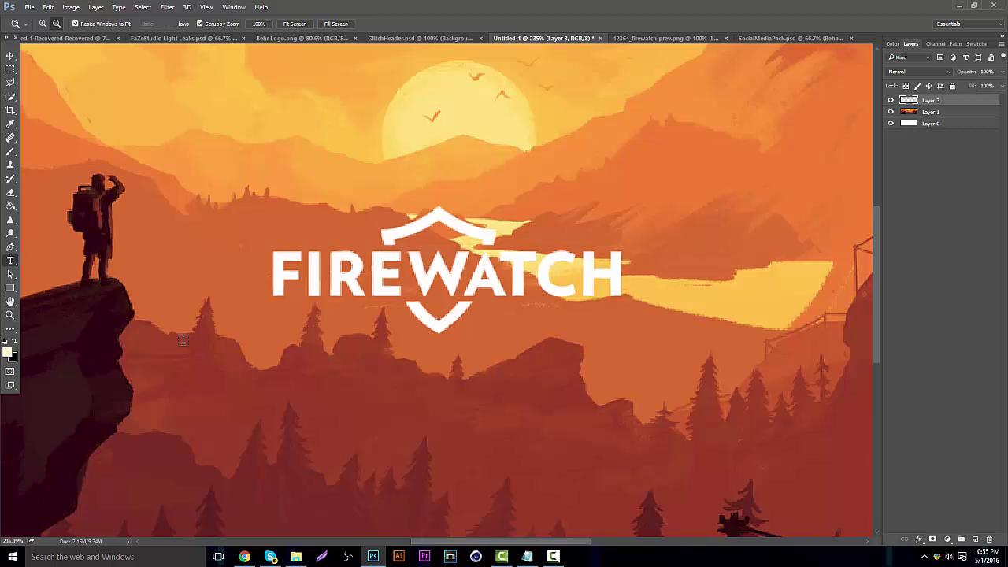
click(297, 386)
text(BEHRDESIGN)
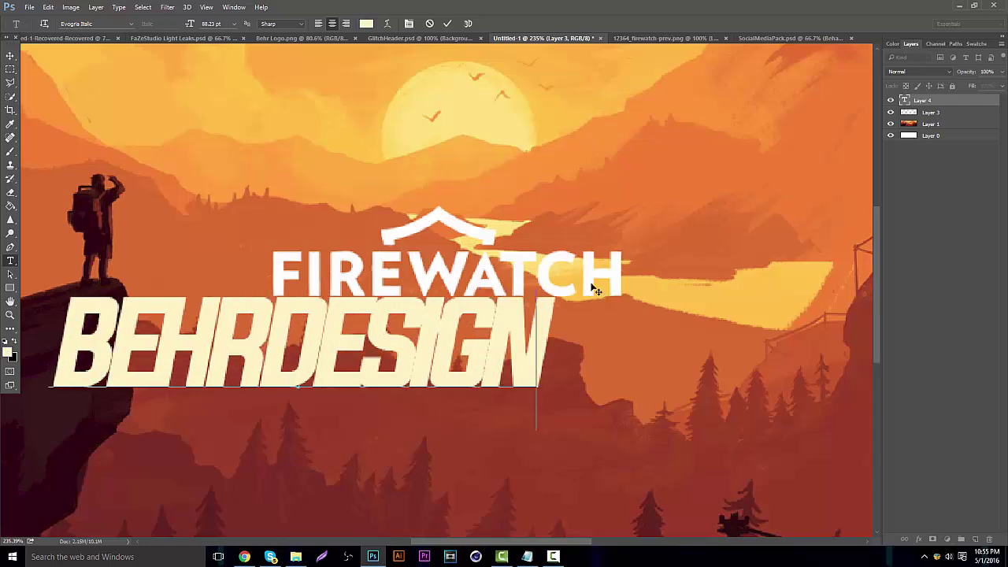
Change the colour of the whole BEHRDESIGN text to white (ffffff)
key(ctrl+a)
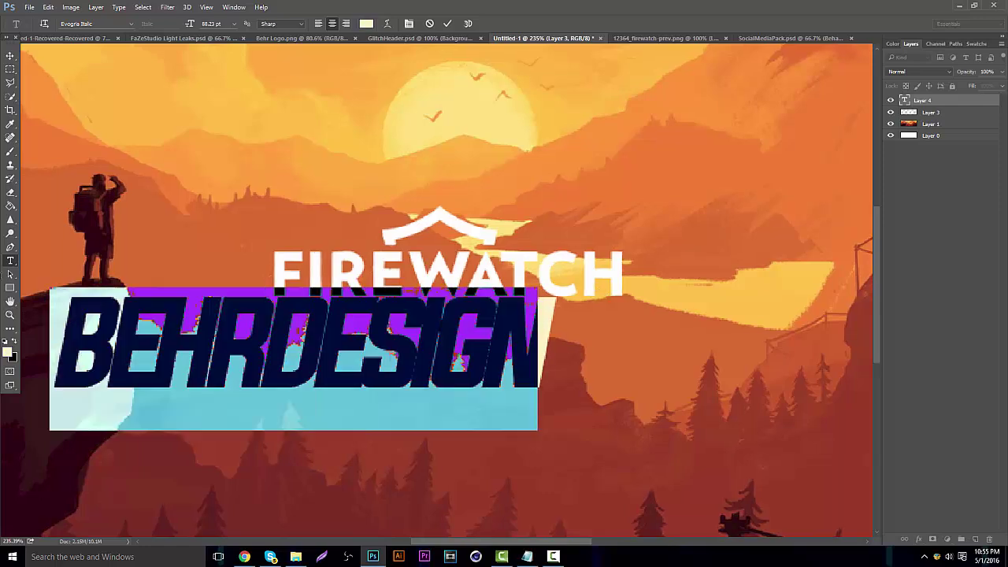
click(365, 24)
click(436, 229)
key(Return)
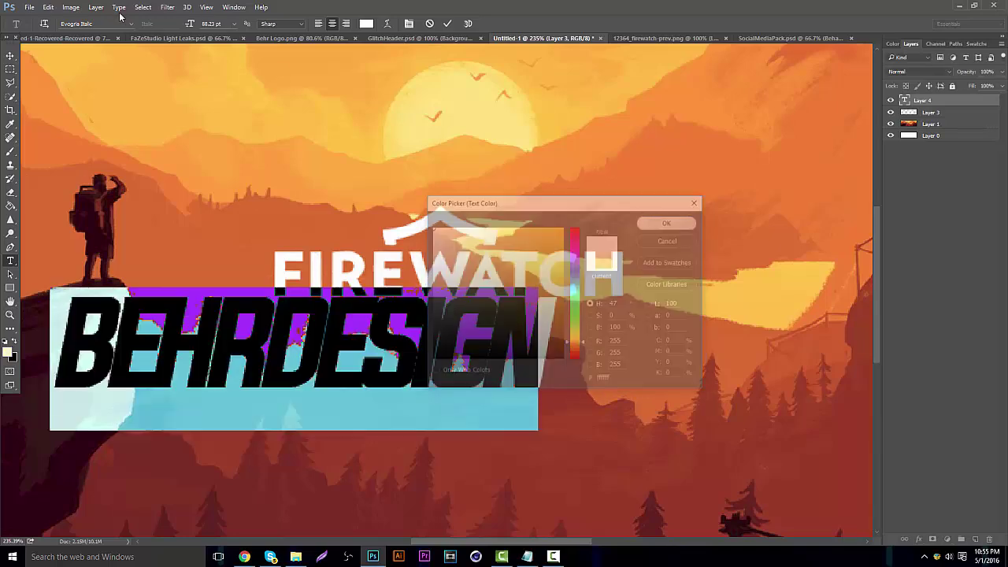
Preview fonts on the BEHRDESIGN text and set it to Arial Black
click(131, 24)
scroll(216, 130, up, 3)
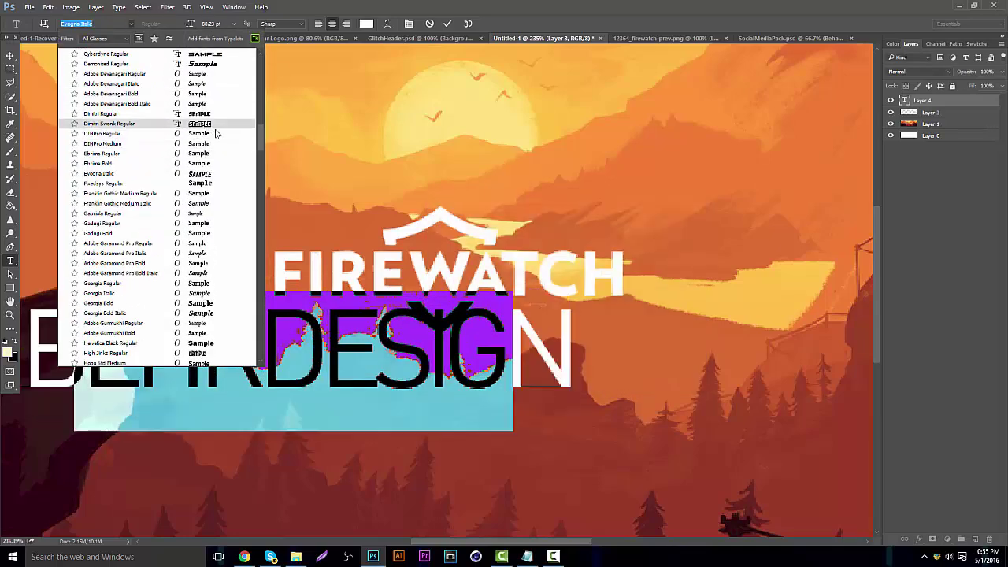
scroll(236, 126, up, 5)
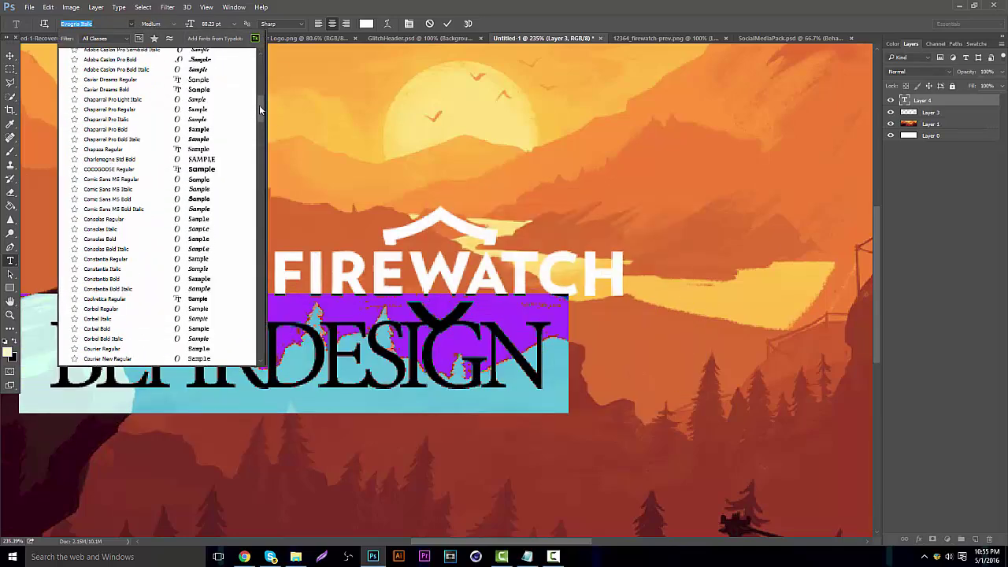
scroll(260, 111, up, 5)
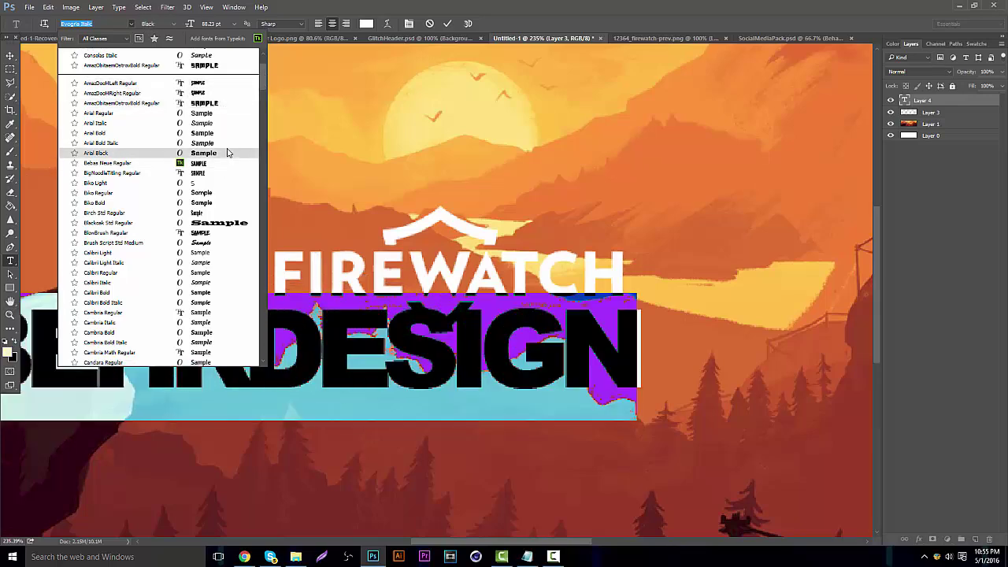
click(227, 152)
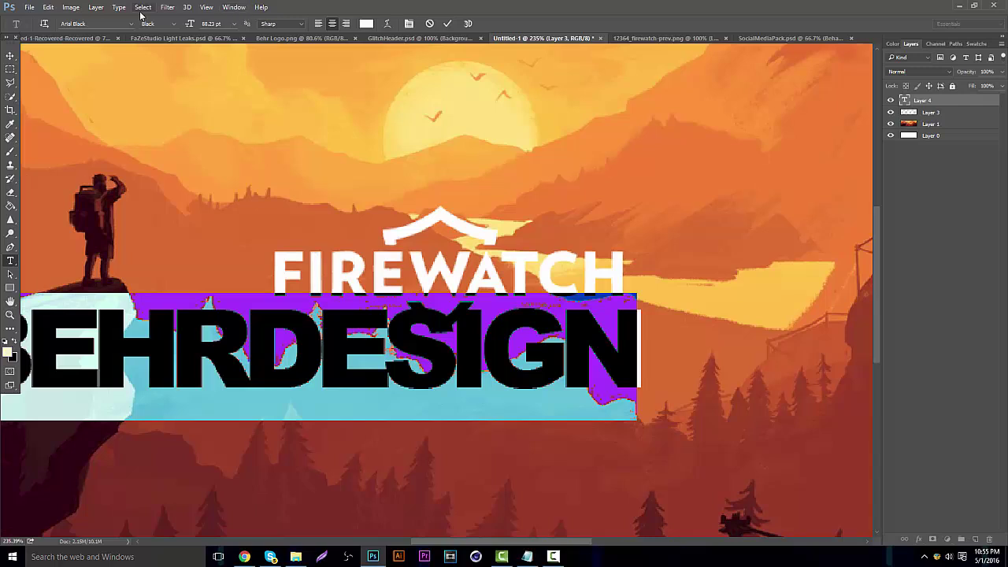
Reduce the BEHRDESIGN text to 45.23 pt, stretch it vertically to 118% and widen its letter tracking
drag(196, 28, 170, 37)
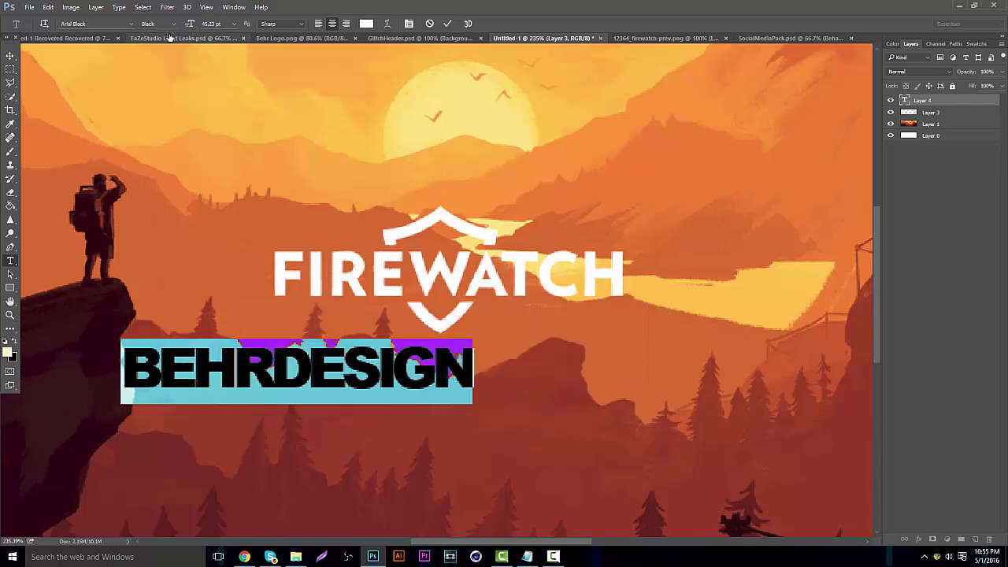
click(408, 24)
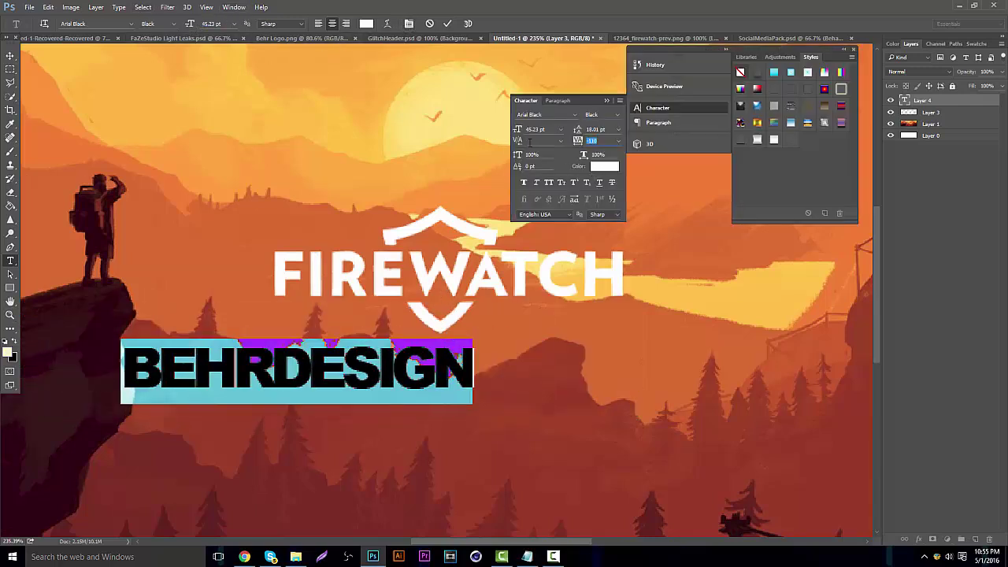
drag(520, 156, 581, 150)
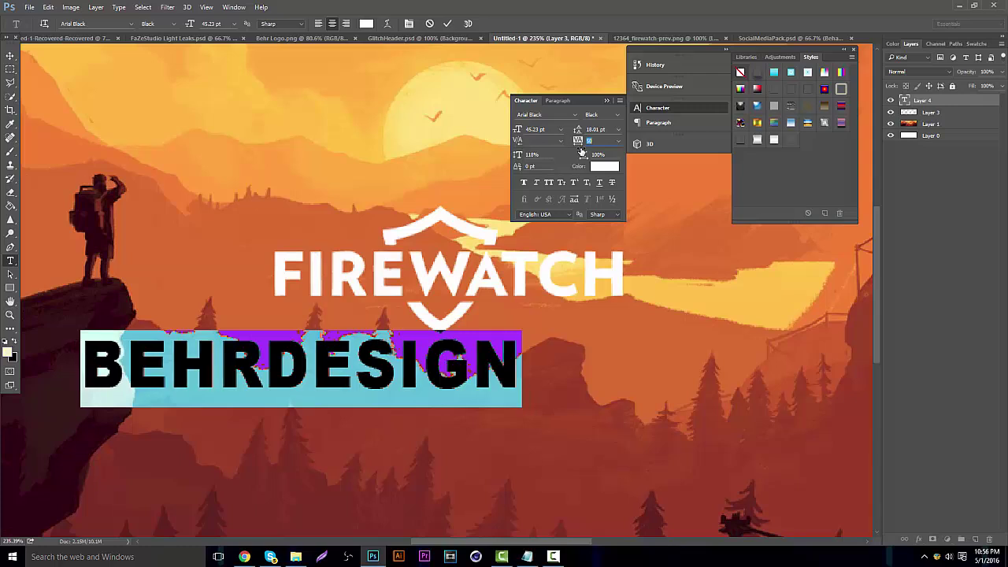
Reduce the BEHRDESIGN text to 37.23 pt and move it up over the FIREWATCH lettering
drag(518, 129, 511, 130)
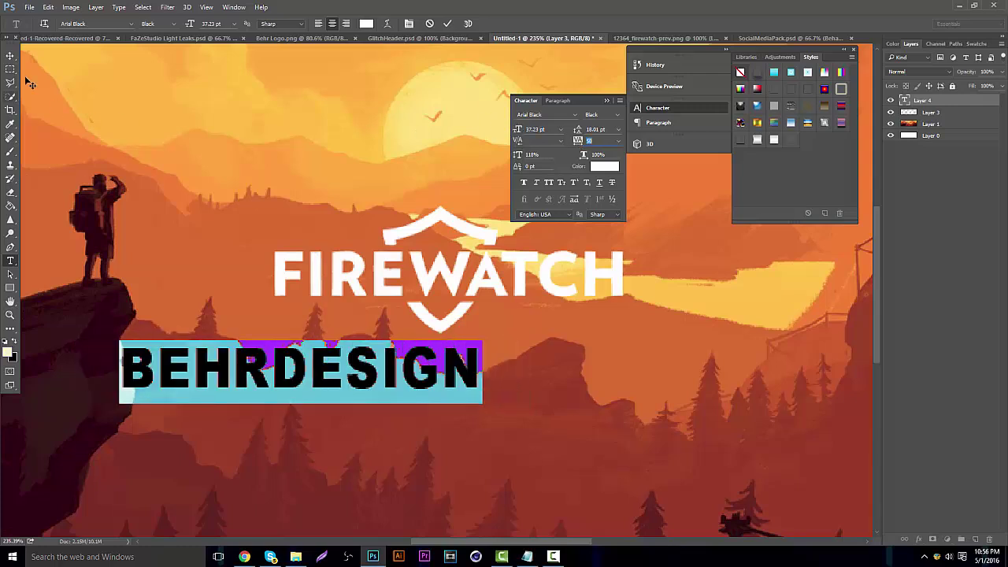
click(11, 56)
drag(398, 279, 473, 234)
Delete the FIREWATCH lettering from the logo on Layer 3, keeping the upper and lower shield pieces
click(929, 112)
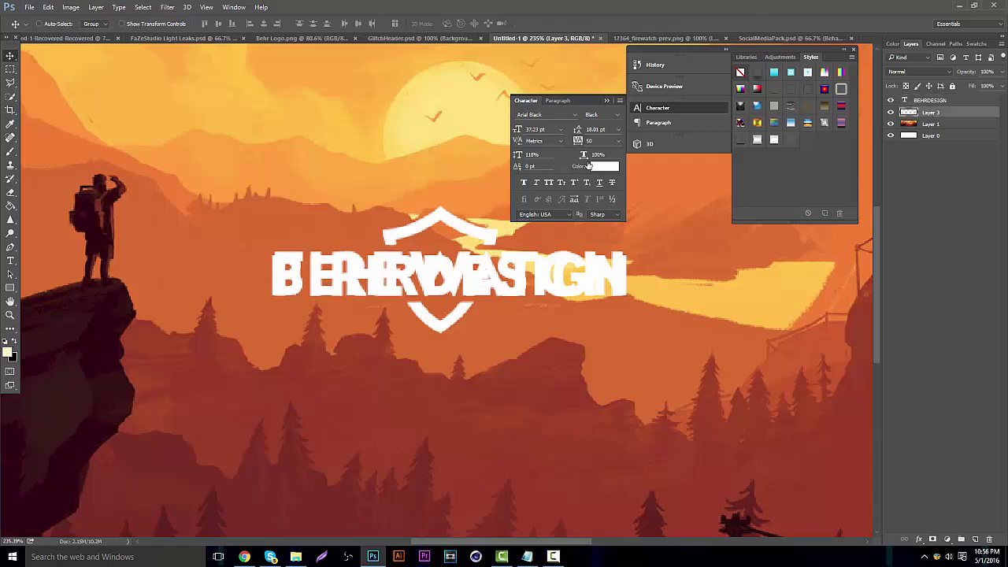
click(10, 69)
drag(269, 249, 670, 296)
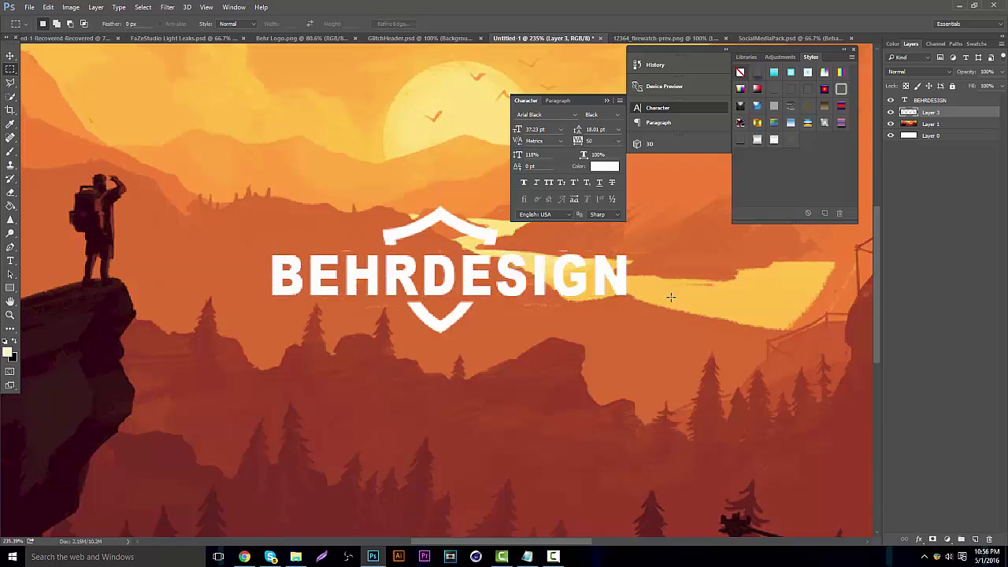
Centre the BEHRDESIGN text on the shield using the vertical centre guide, and hide the guides
click(607, 101)
click(929, 100)
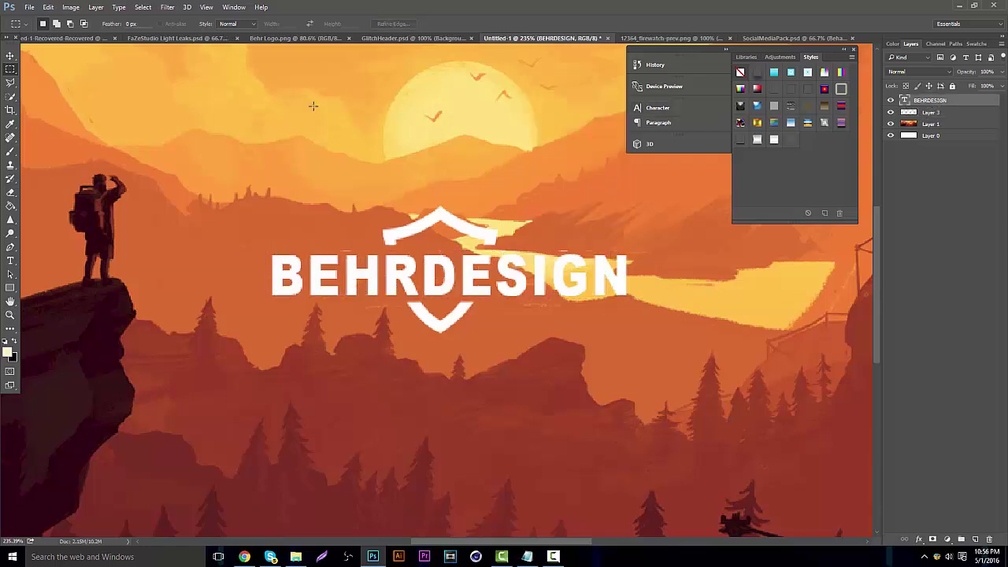
click(9, 57)
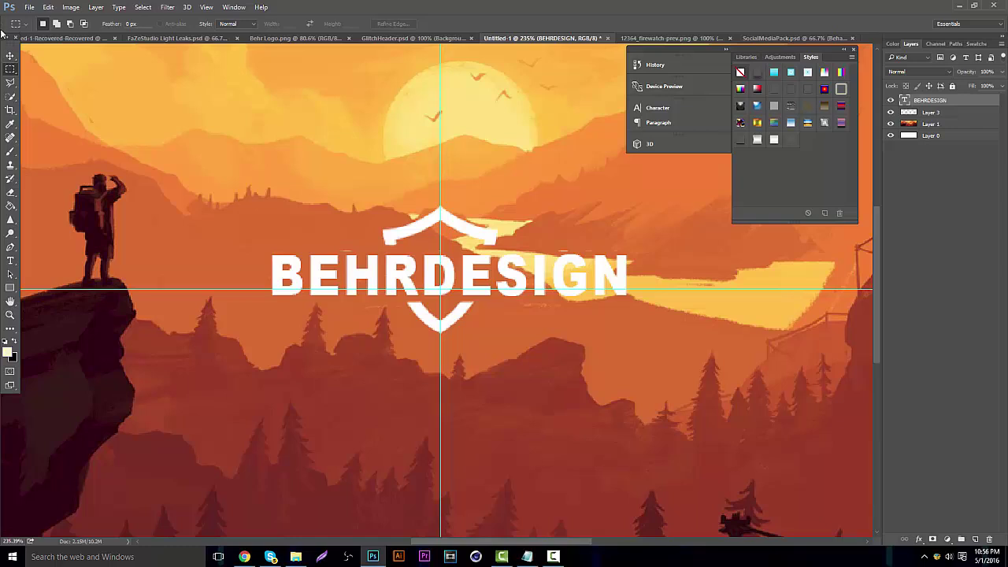
drag(264, 133, 270, 134)
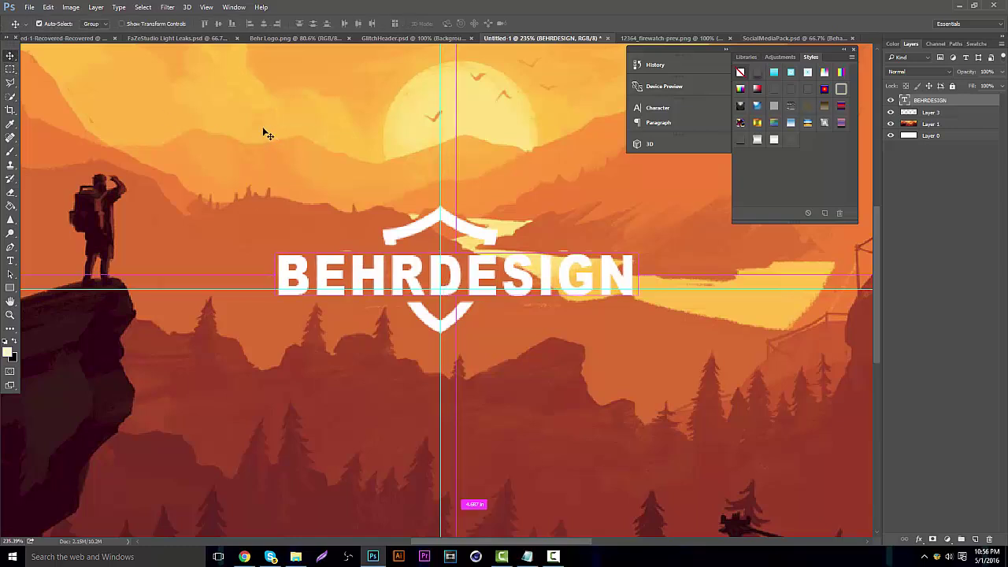
key(ctrl+t)
drag(478, 265, 463, 270)
key(Return)
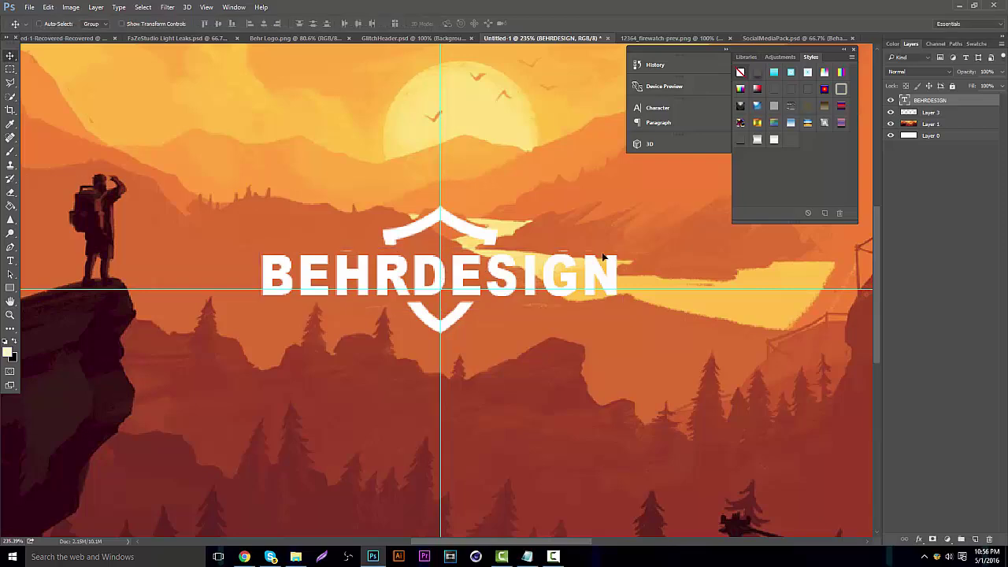
key(ctrl+h)
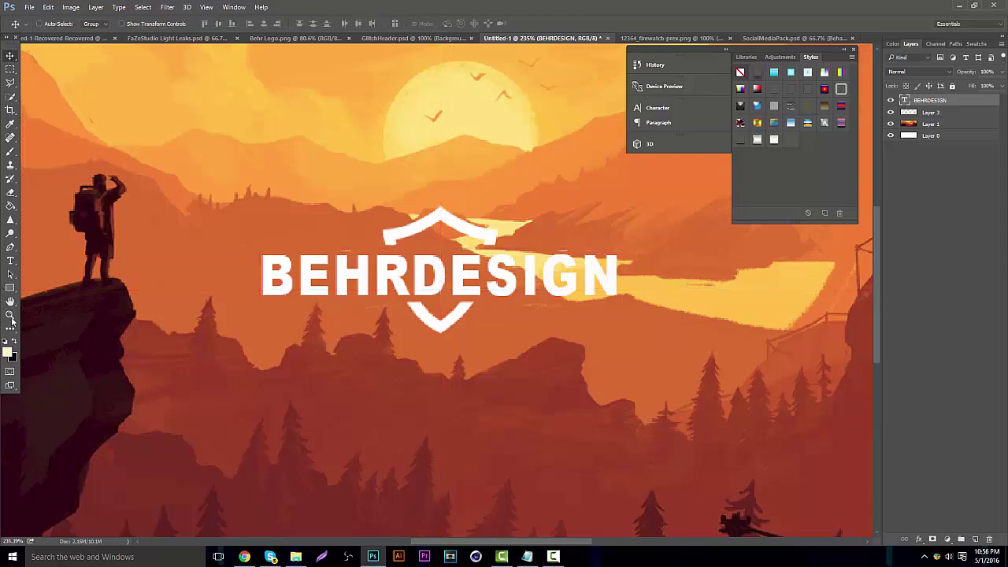
Close the floating Styles and History panel group and review the whole banner
click(11, 315)
drag(439, 326, 480, 254)
click(10, 57)
drag(401, 292, 551, 283)
click(10, 315)
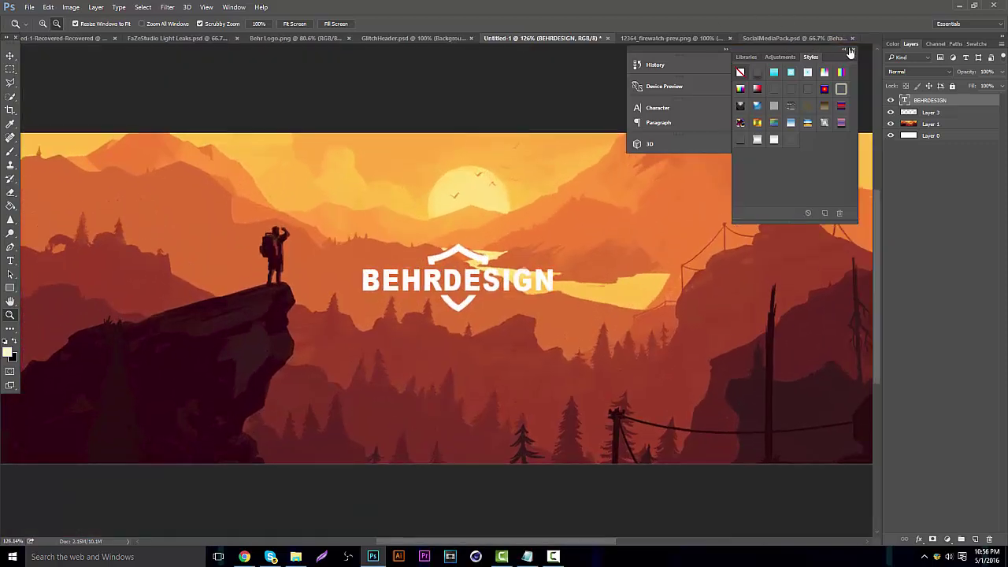
click(851, 52)
drag(469, 273, 363, 292)
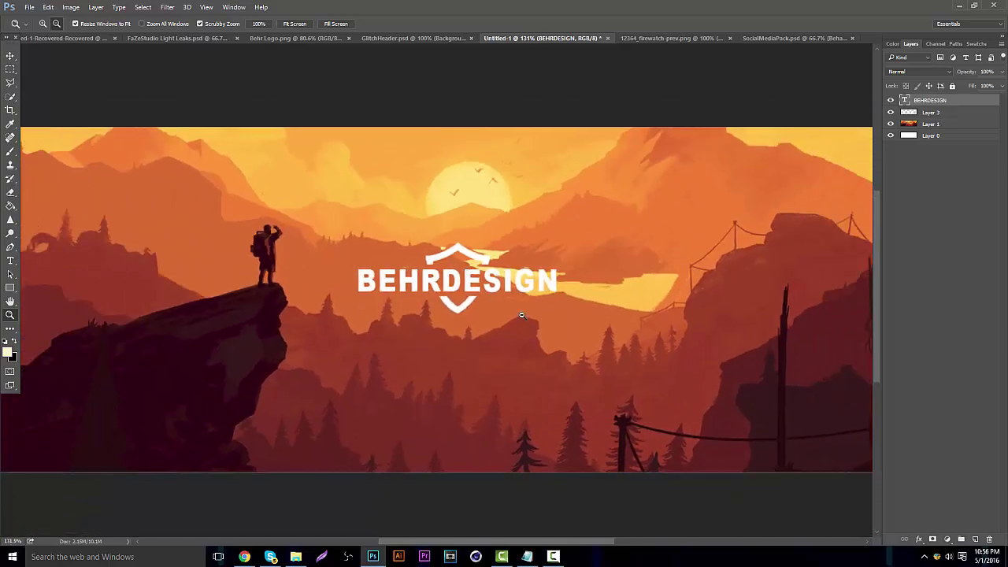
Look over the icons in SocialMediaPack.psd, and in Chrome search flaticon.com for twitter icons
click(791, 38)
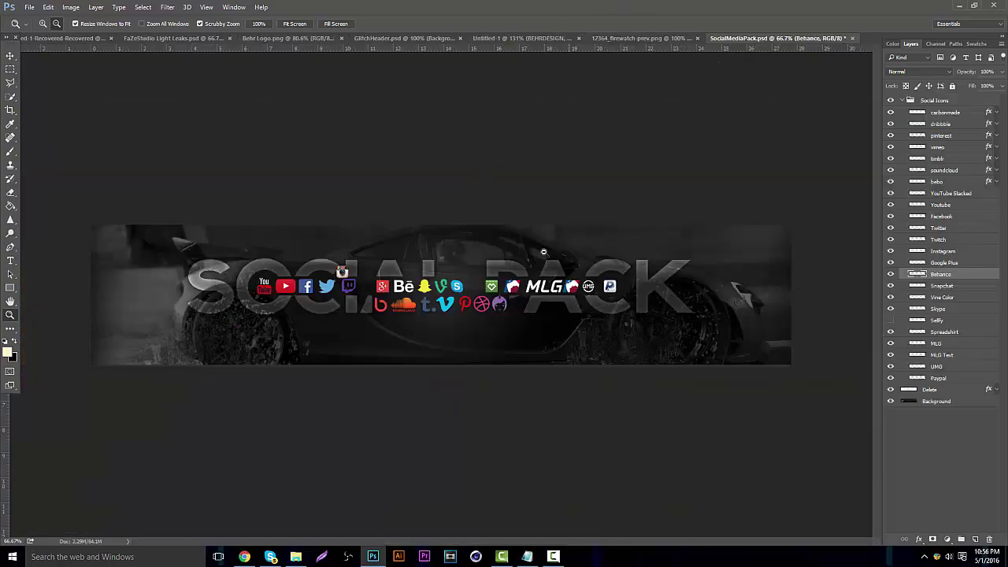
drag(465, 296, 441, 298)
click(244, 557)
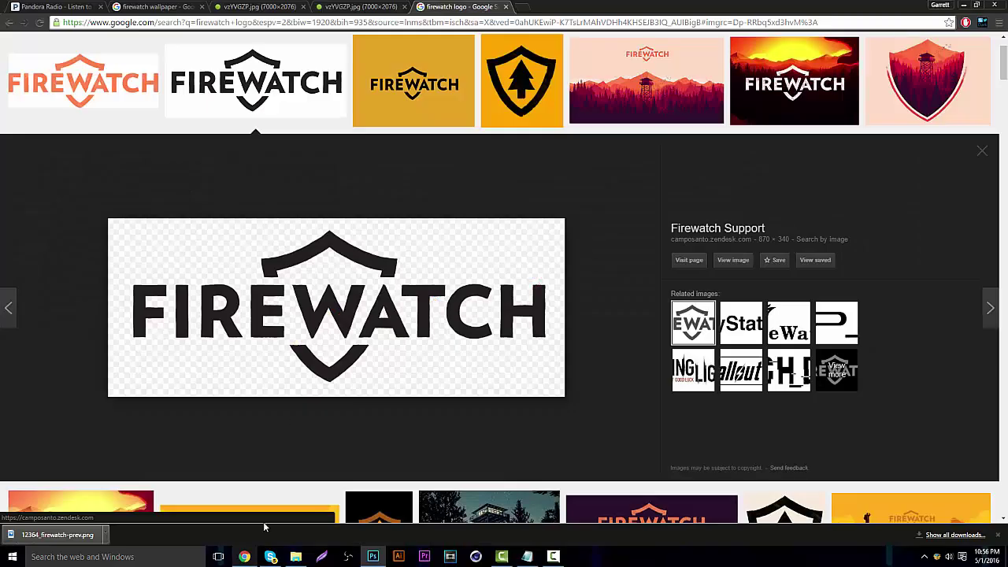
click(517, 7)
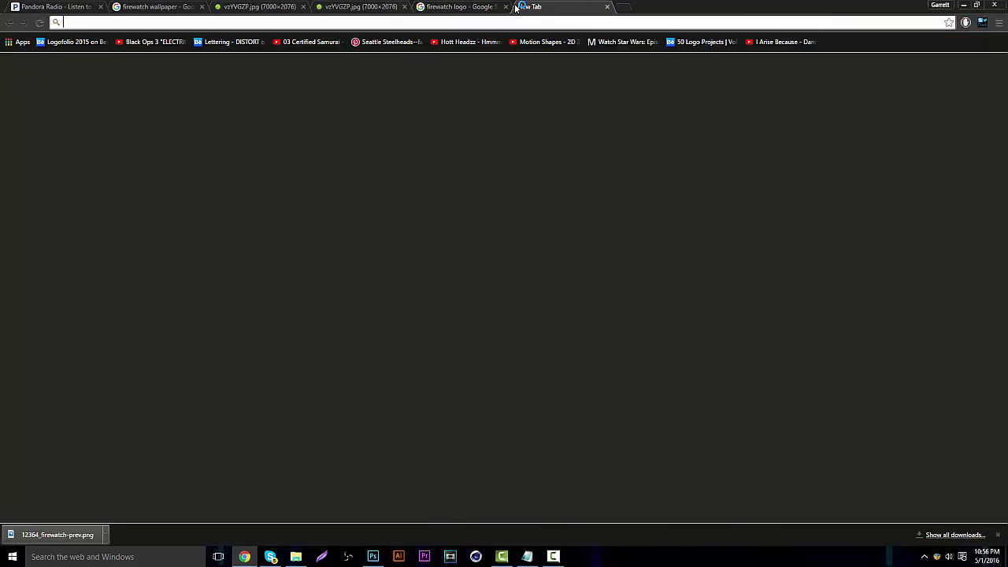
text(flaticon.com)
key(Return)
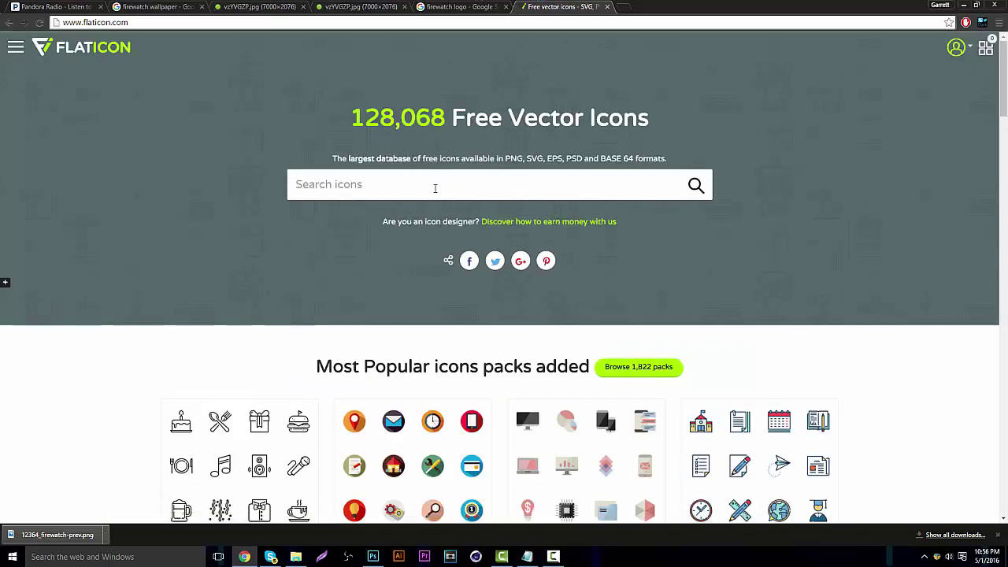
text(twitter)
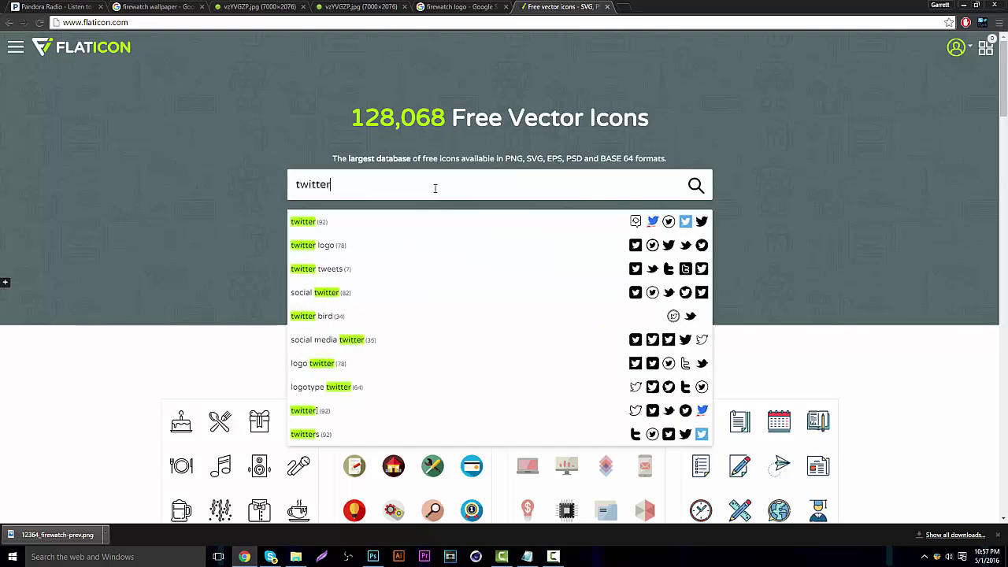
key(Return)
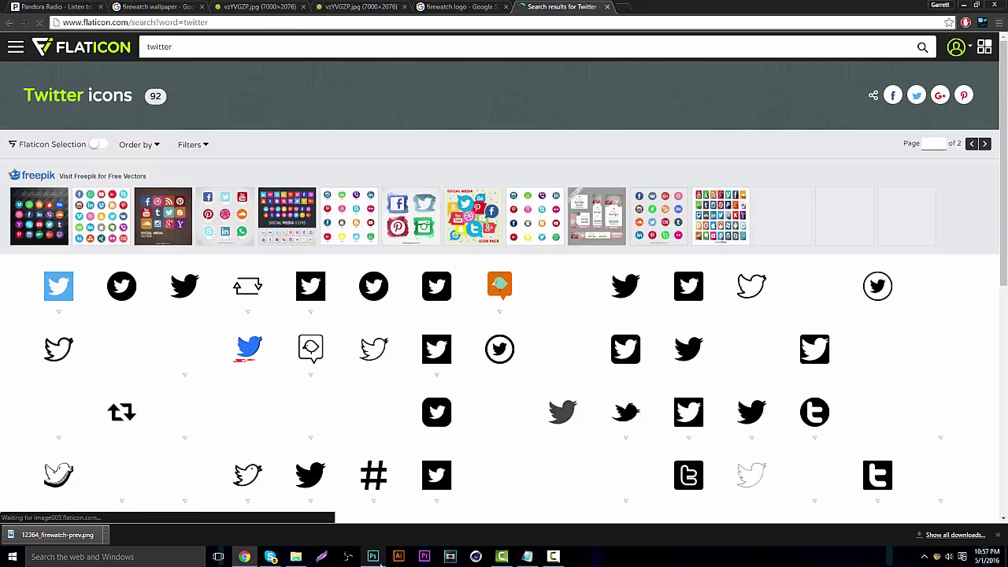
Switch back to Photoshop and copy the Behance icon from SocialMediaPack.psd into the Untitled-1 banner, below the text
click(373, 556)
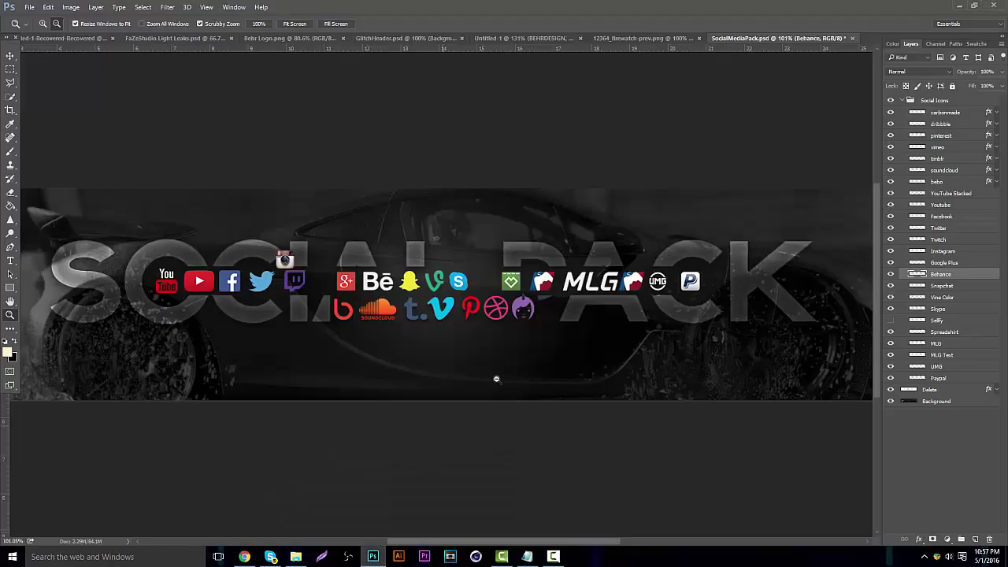
click(10, 57)
drag(487, 200, 532, 31)
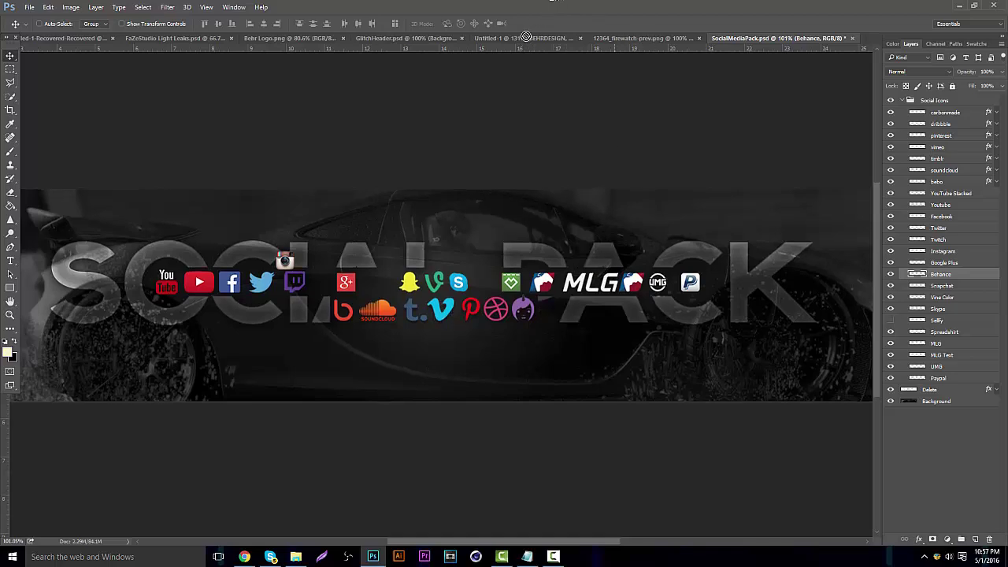
drag(526, 36, 351, 325)
Copy the Snapchat icon from SocialMediaPack.psd into the banner, beside the Behance icon
click(756, 38)
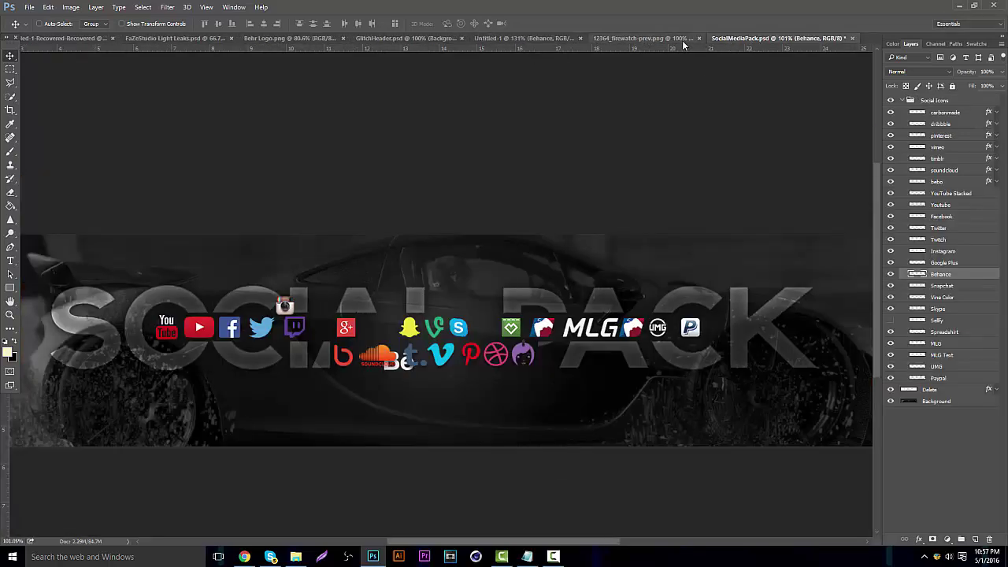
click(937, 286)
drag(597, 130, 434, 41)
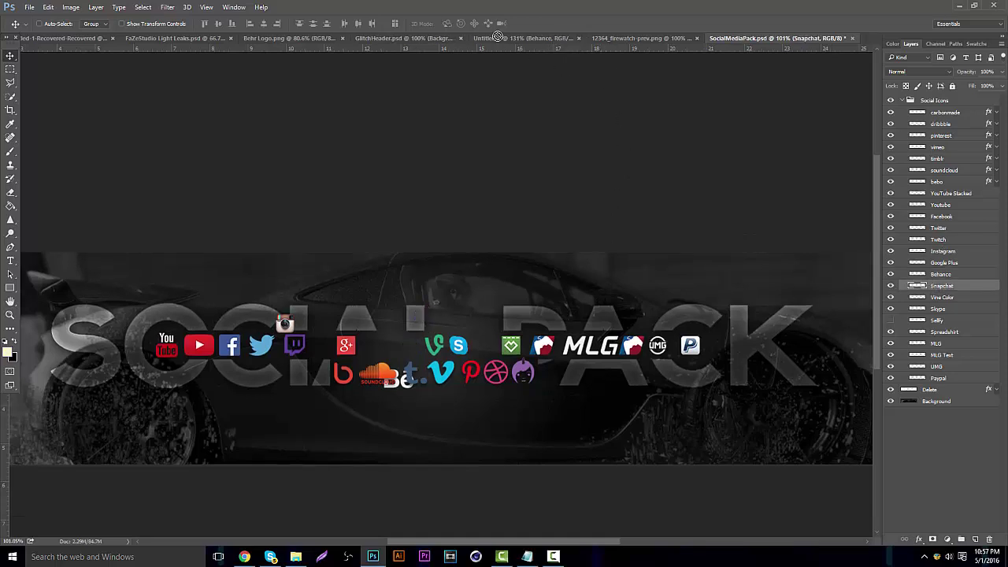
drag(498, 37, 693, 240)
Copy the red play-button Youtube icon from SocialMediaPack.psd into the banner, to the right of the Snapchat icon
click(788, 38)
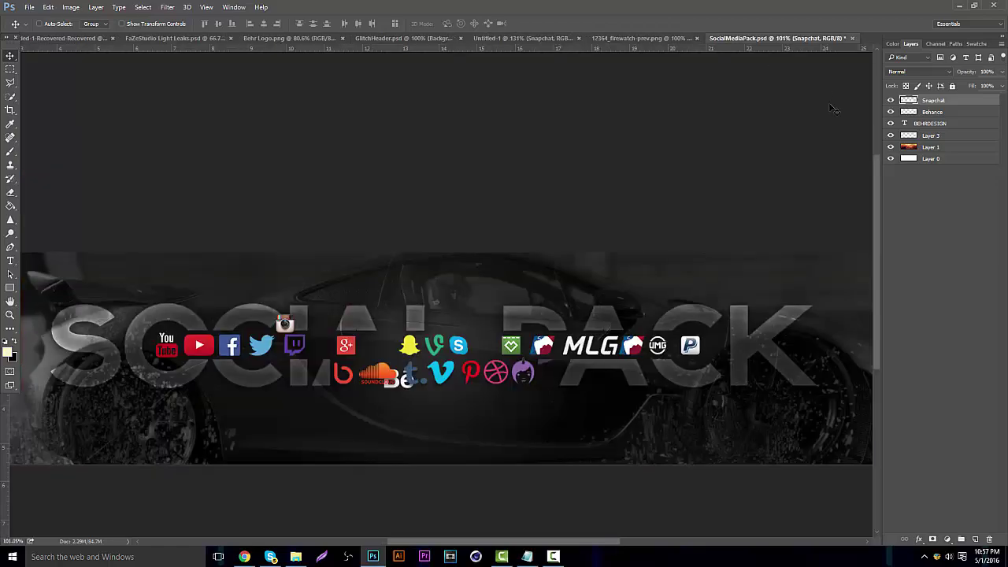
click(943, 203)
drag(198, 344, 711, 364)
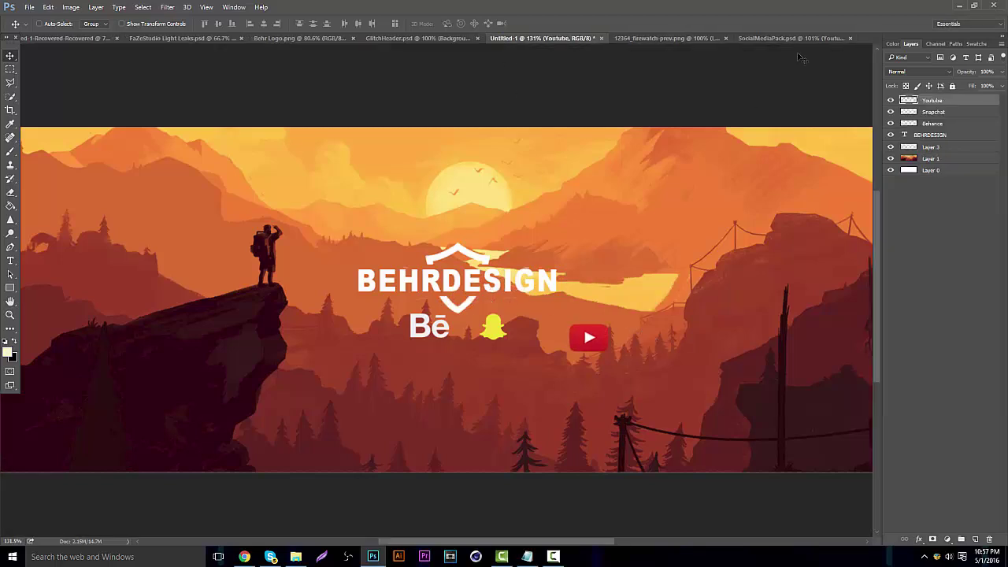
Copy the Twitch icon from SocialMediaPack.psd into the banner and place it in line after the Snapchat icon
click(787, 38)
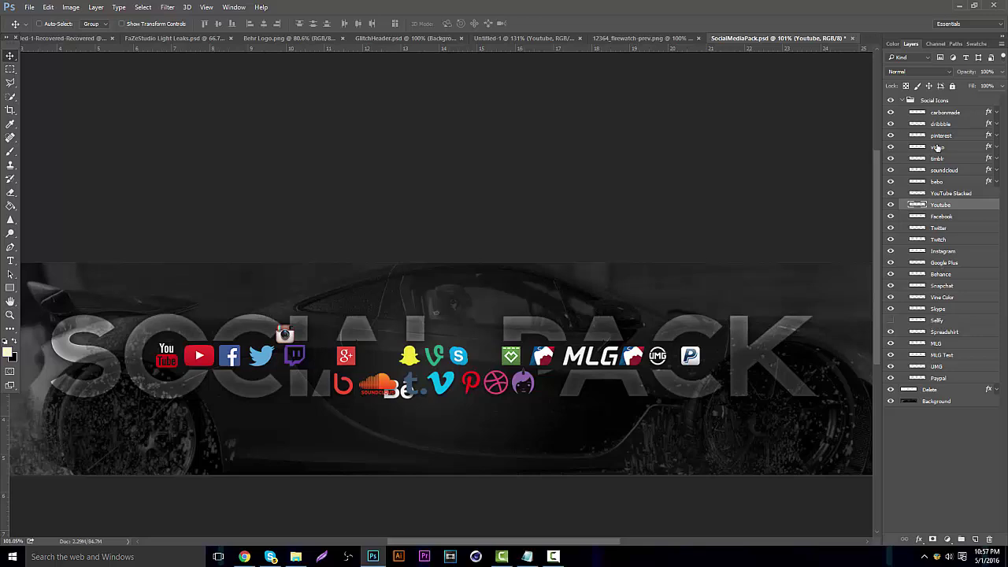
click(938, 240)
drag(709, 173, 508, 40)
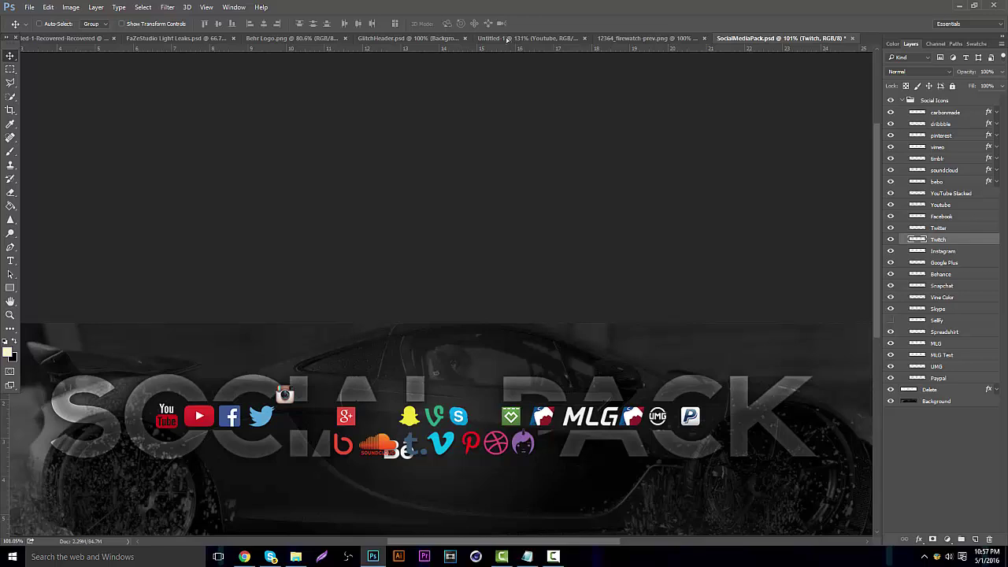
drag(517, 38, 579, 260)
drag(449, 440, 675, 304)
Line up the Youtube icon to the right of Twitch, and shift all four social icons left beneath the text
click(939, 113)
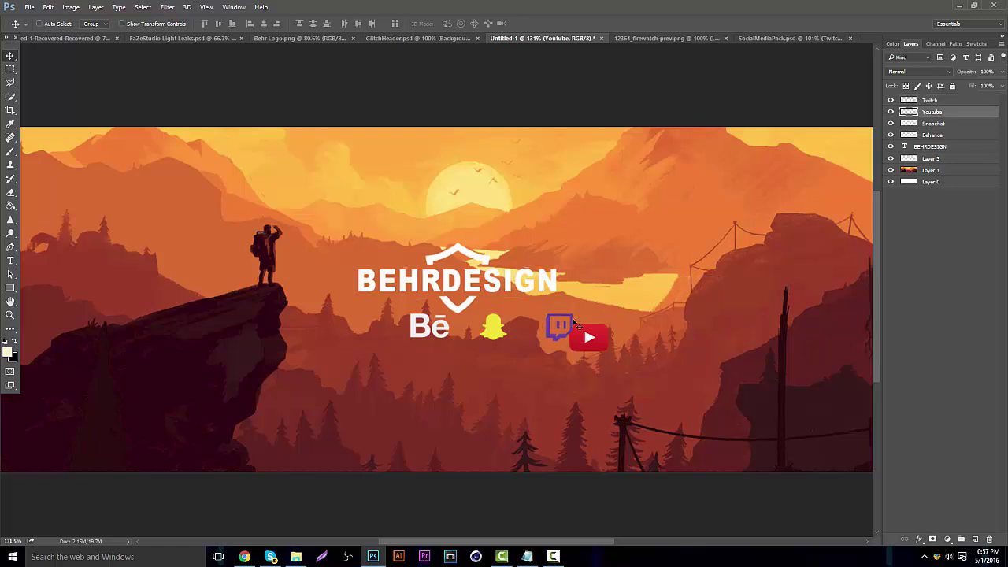
drag(582, 322, 626, 309)
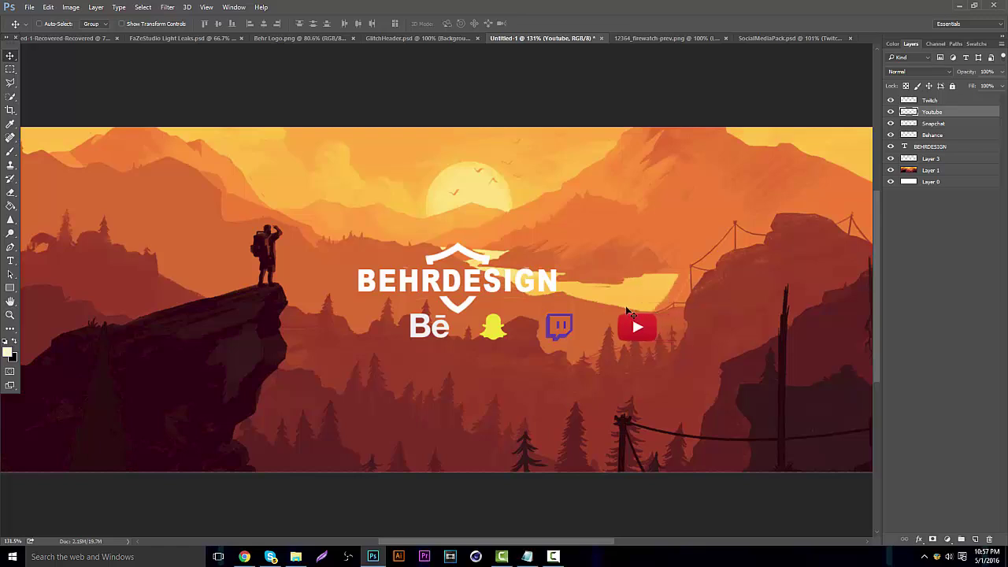
shift+click(941, 136)
shift+click(931, 100)
drag(677, 256, 604, 254)
Scale the four social icons to about 62.5% and move them up level with the BEHRDESIGN text
key(ctrl+t)
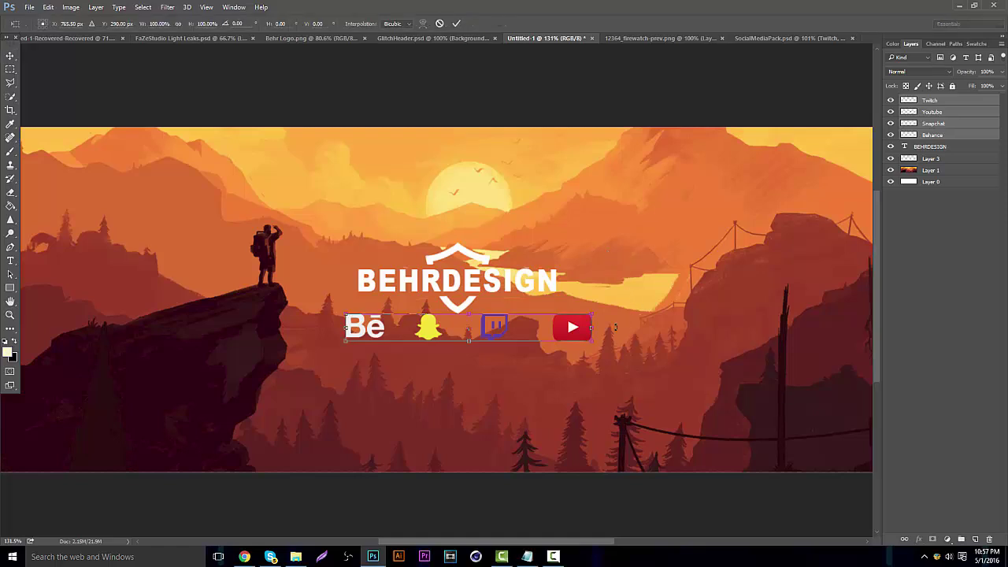
drag(592, 314, 500, 325)
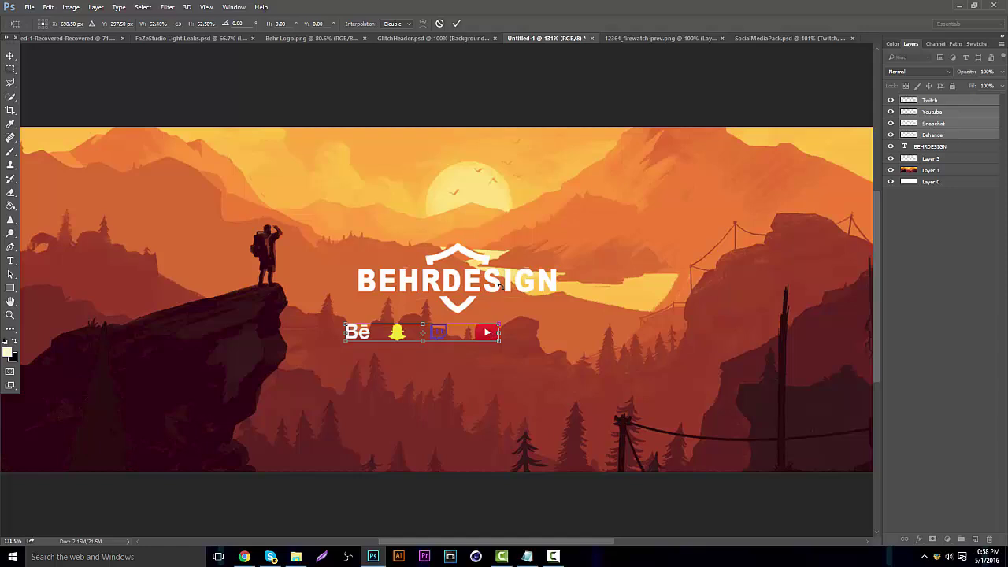
key(Return)
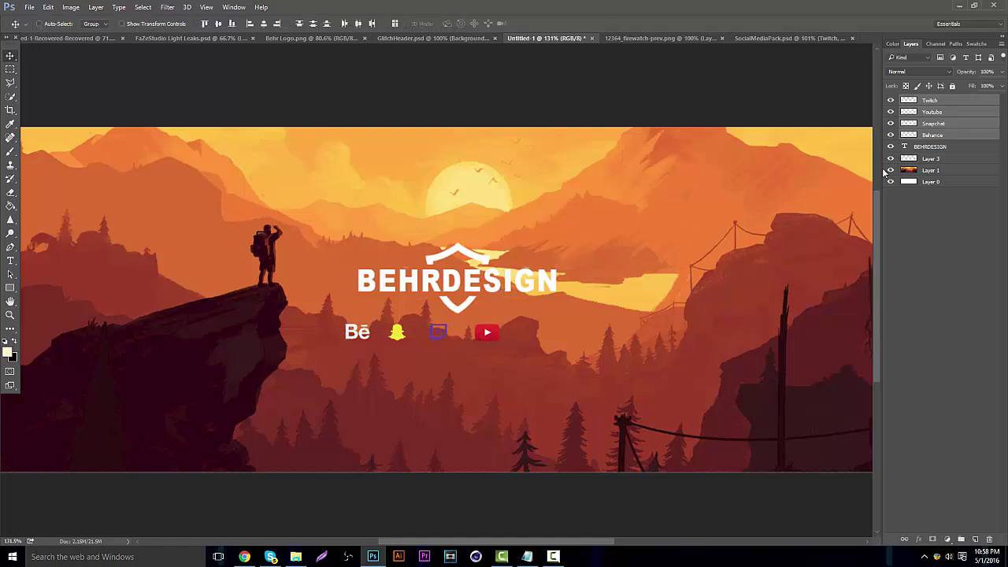
drag(498, 301, 510, 249)
Move the Behance and Snapchat icons to the left of the BEHRDESIGN text, spaced apart with Behance outermost
click(919, 136)
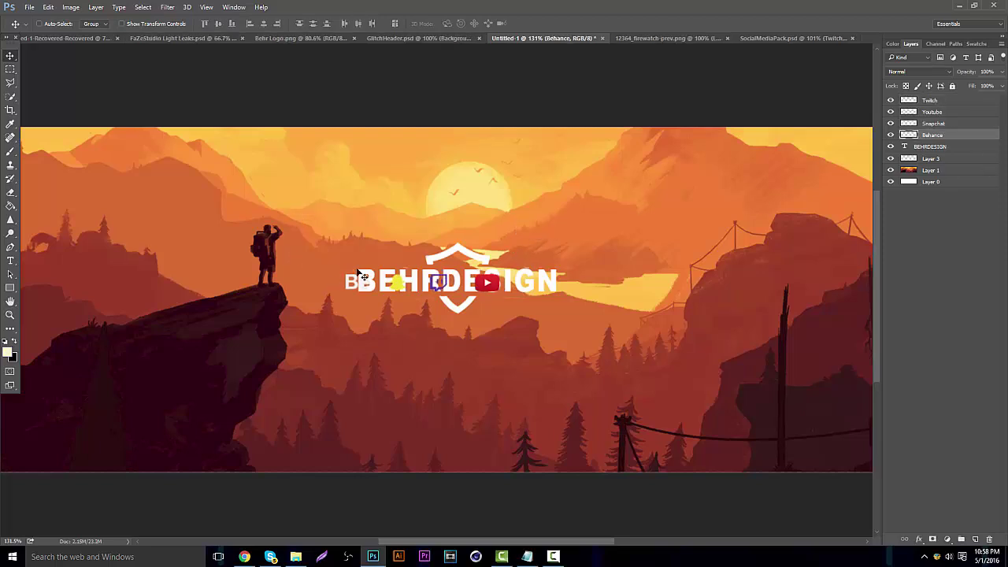
drag(390, 280, 295, 275)
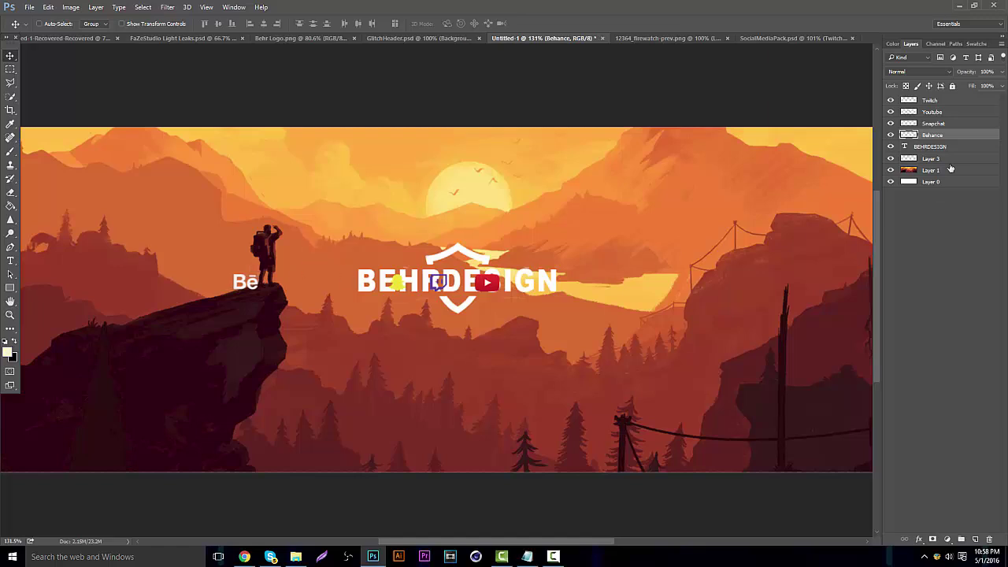
click(930, 124)
drag(434, 217, 344, 219)
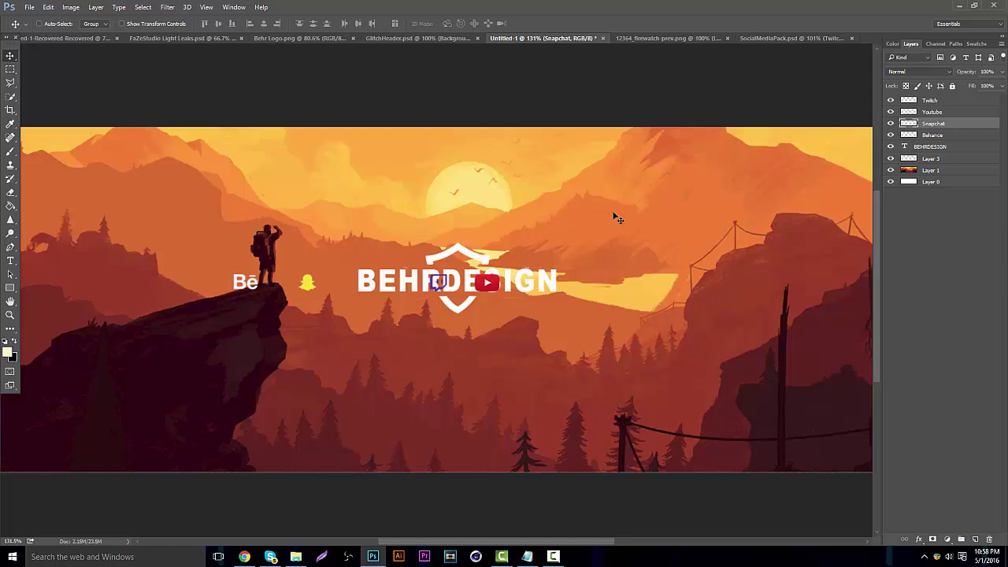
click(932, 135)
drag(537, 164, 528, 164)
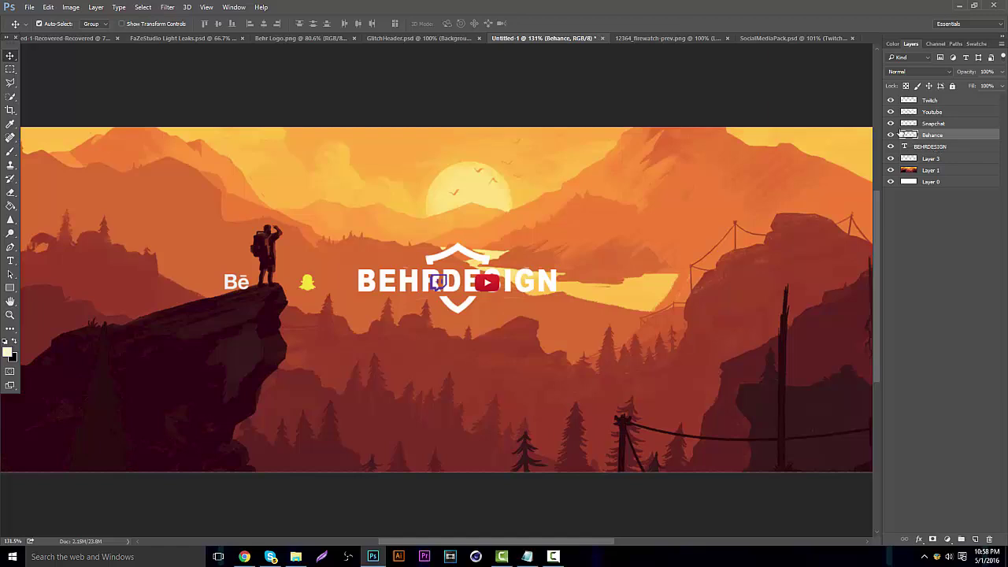
Show the guides and move the Youtube icon to the right of the BEHRDESIGN text
key(ctrl+semicolon)
click(930, 115)
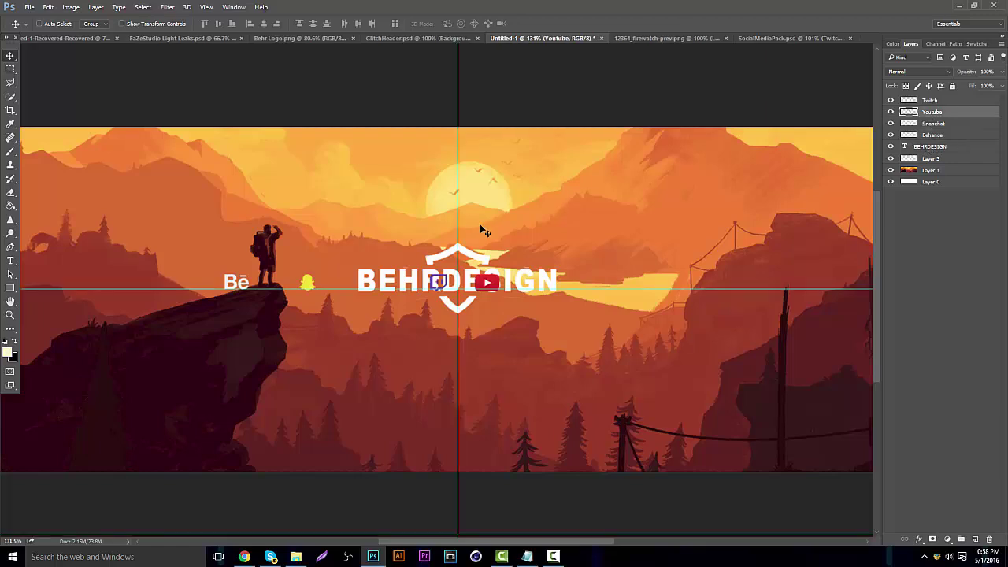
drag(479, 224, 626, 230)
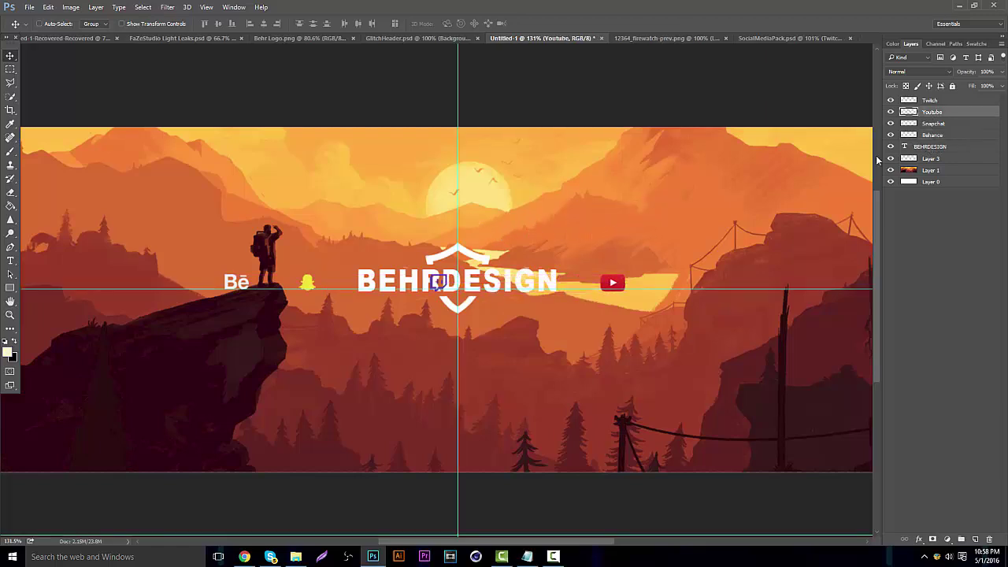
Move the Twitch icon to the right of the Youtube icon and hide the guides
click(930, 100)
drag(508, 239, 747, 235)
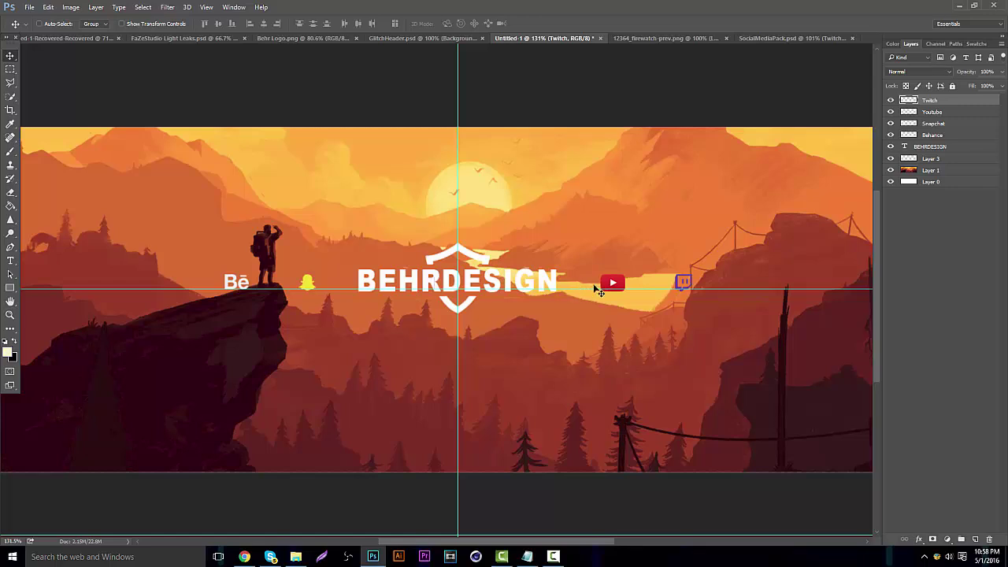
drag(676, 290, 677, 289)
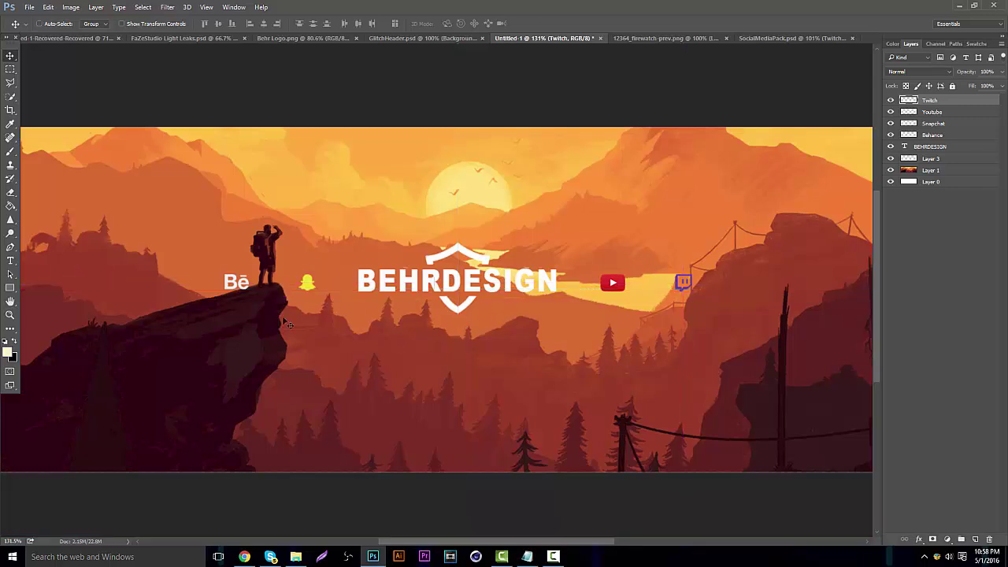
Inspect the overall banner and the spacing of the four social icons around the BEHRDESIGN text at different magnifications
click(9, 316)
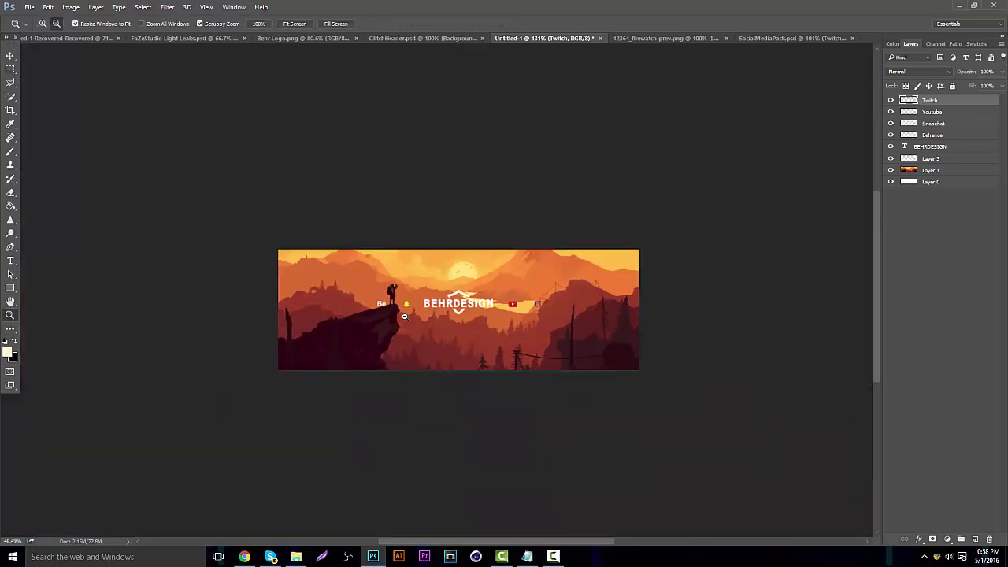
drag(429, 312, 627, 284)
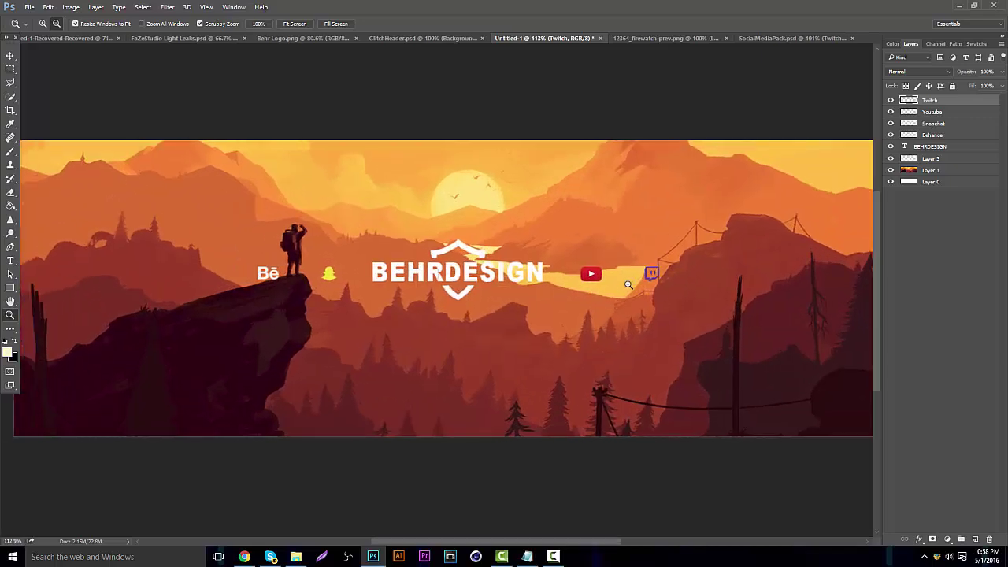
click(495, 271)
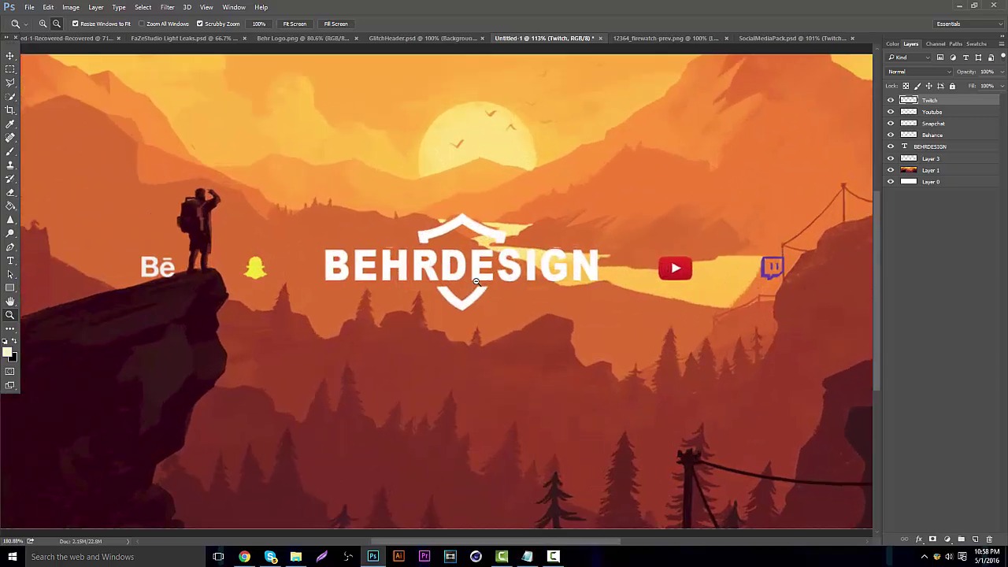
drag(649, 269, 570, 297)
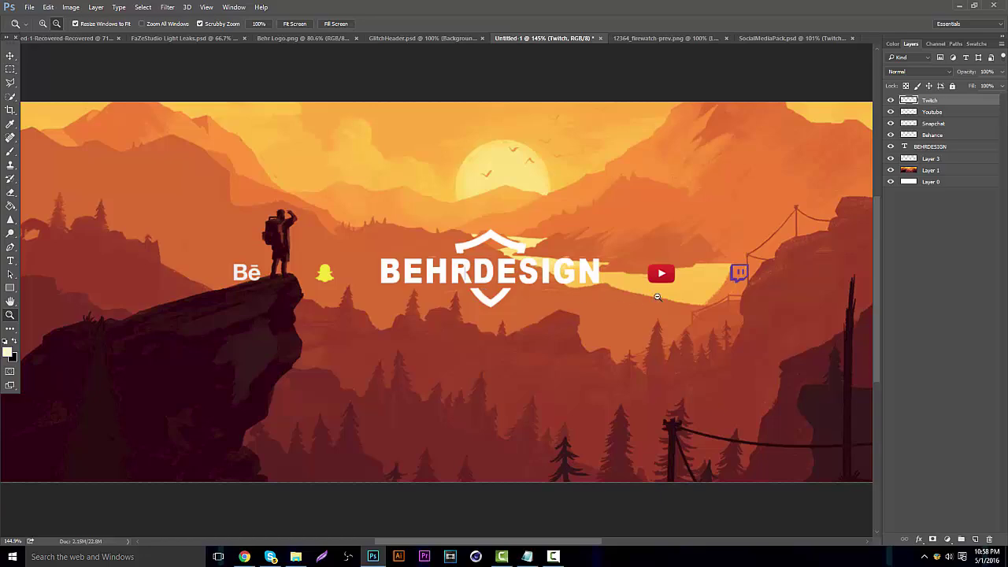
drag(208, 291, 353, 238)
scroll(435, 236, down, 8)
scroll(428, 292, up, 2)
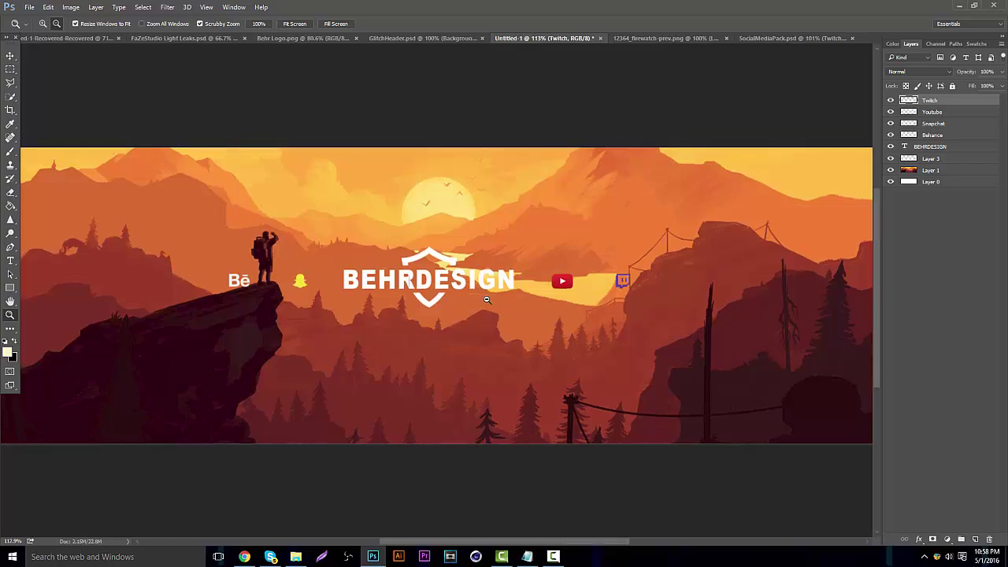
On the Behance layer, draw a closed Pen path following the cliff's top edge beneath the icon and looping back through the rock
drag(227, 292, 315, 284)
click(929, 135)
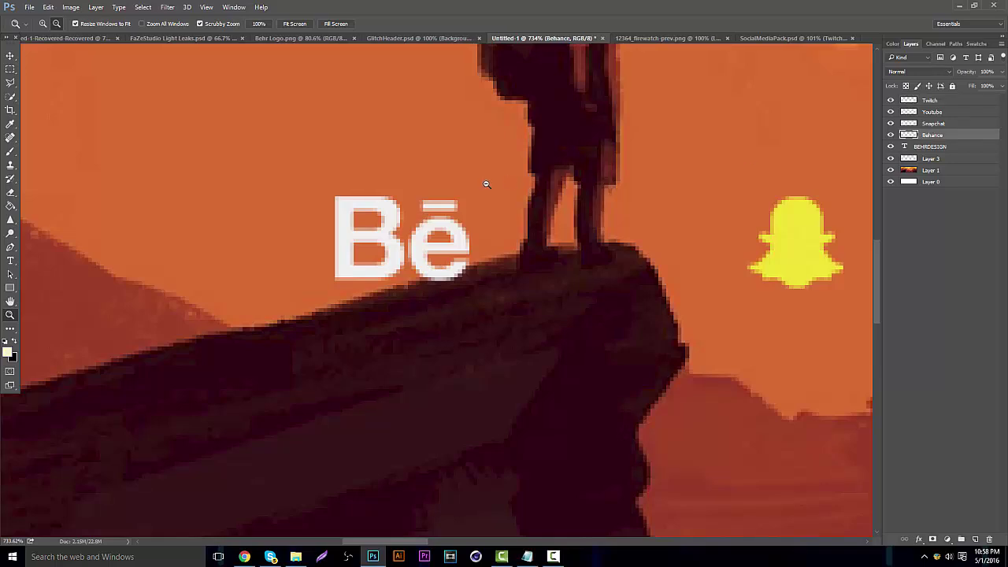
click(10, 248)
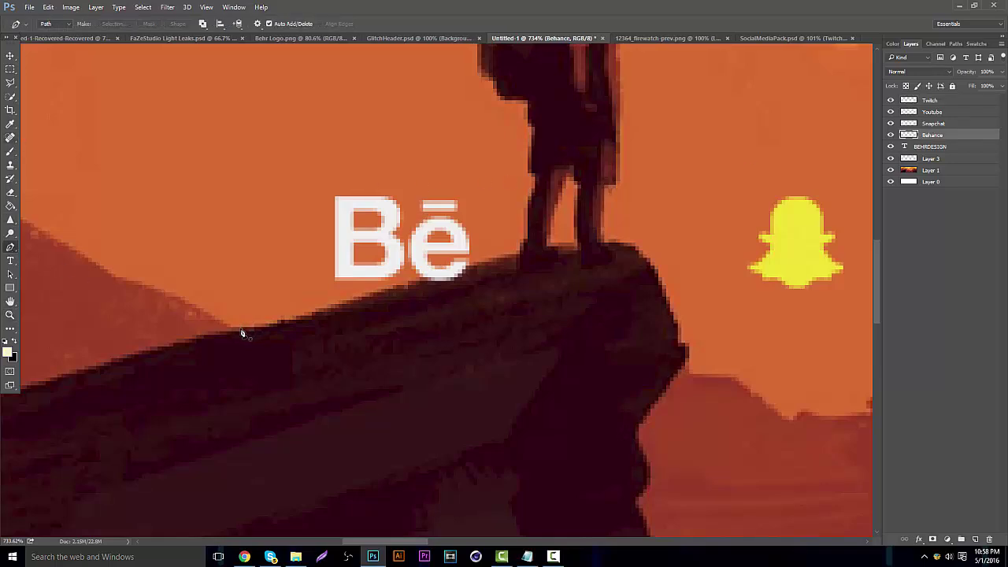
click(243, 328)
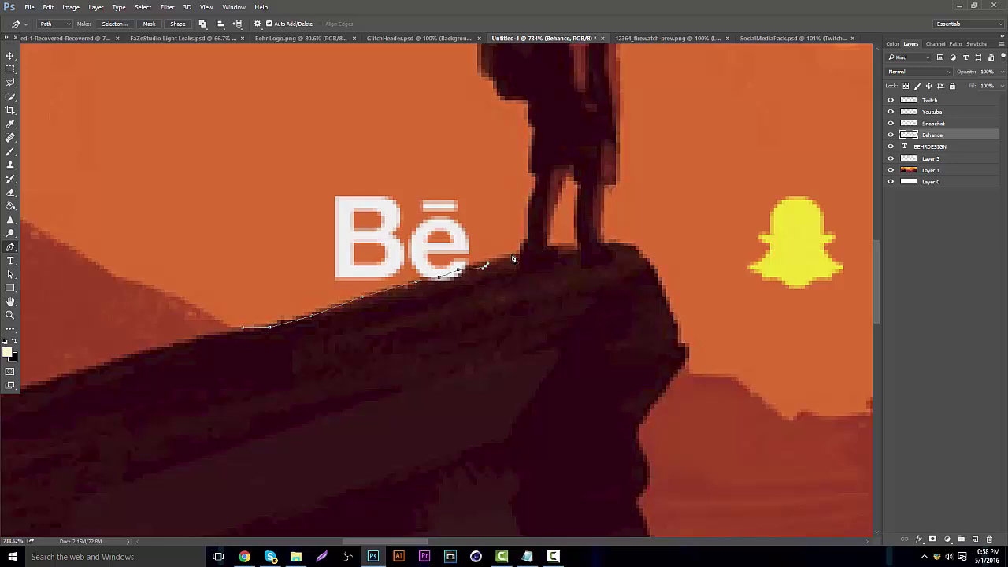
click(577, 280)
drag(543, 346, 516, 351)
drag(267, 396, 250, 403)
click(242, 334)
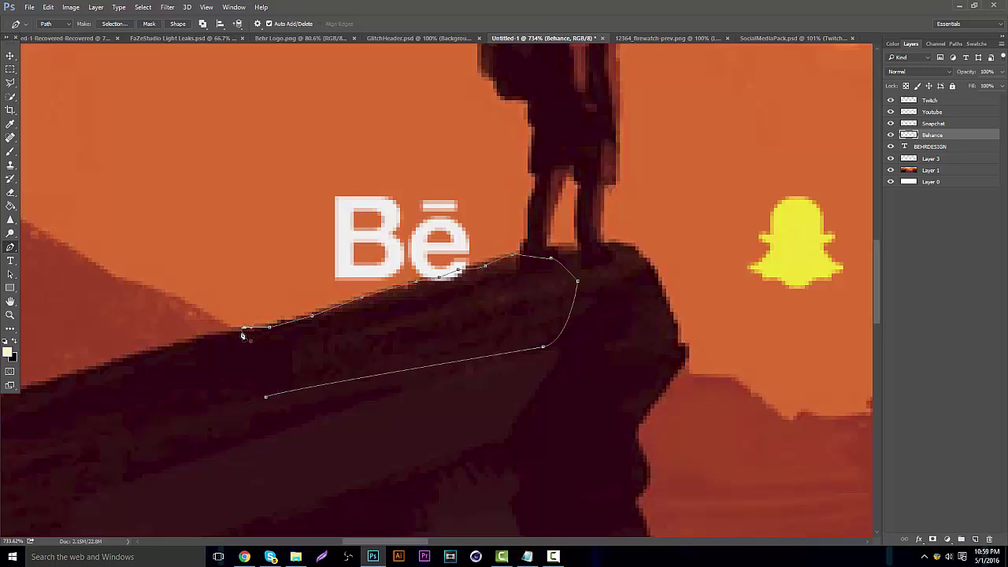
Convert the cliff path to a selection and delete the part of the Behance icon overlapping the rock
right_click(269, 346)
click(335, 118)
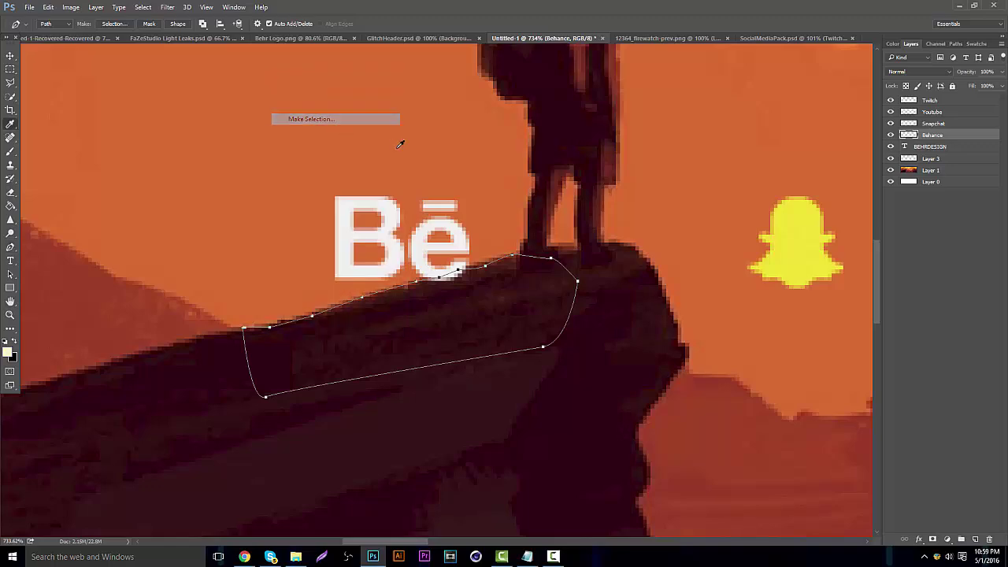
click(562, 163)
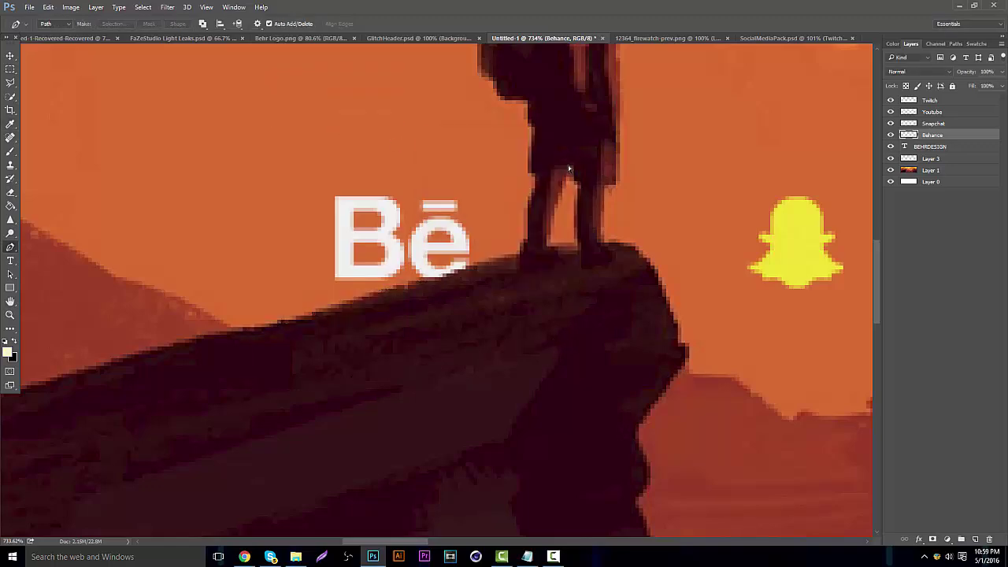
Show the guides and rulers, and add a horizontal guide across the trees below the shield
click(10, 314)
alt+click(308, 286)
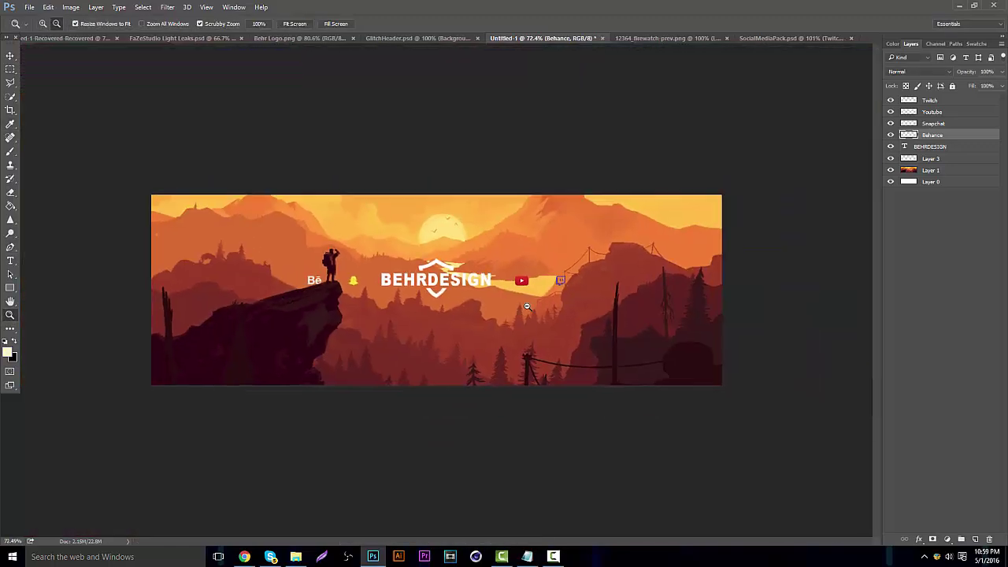
key(ctrl+plus)
drag(630, 272, 670, 286)
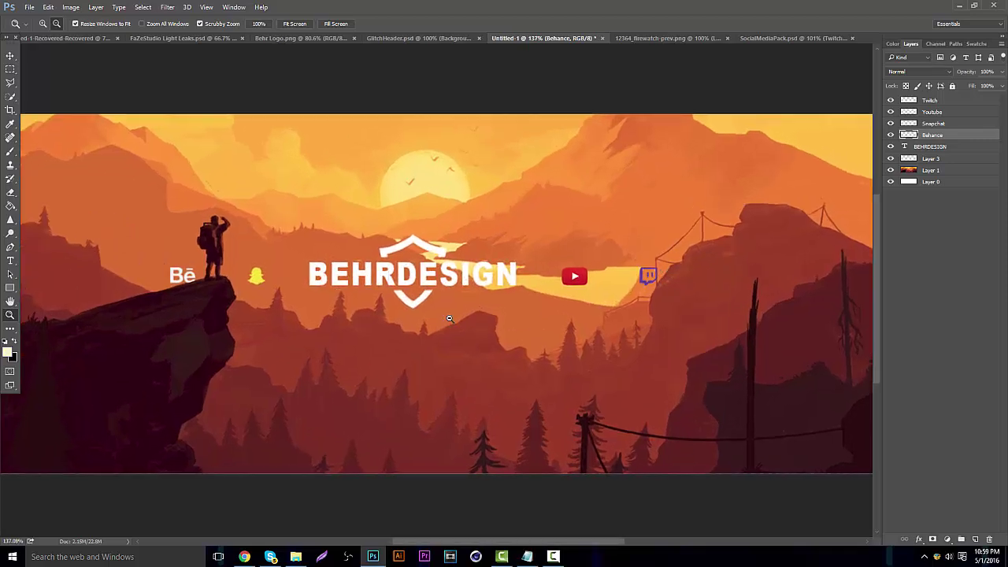
drag(296, 296, 431, 284)
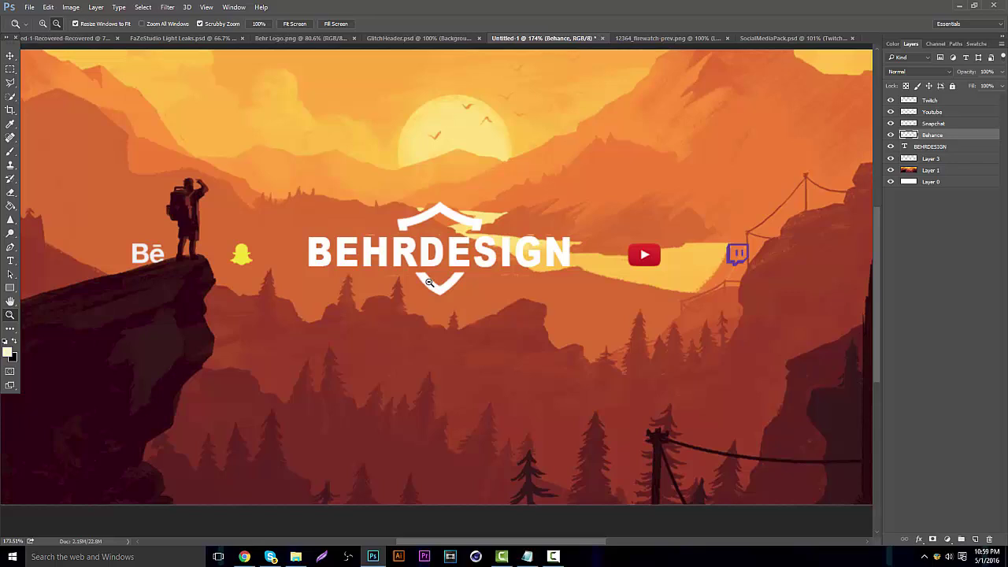
key(ctrl+semicolon)
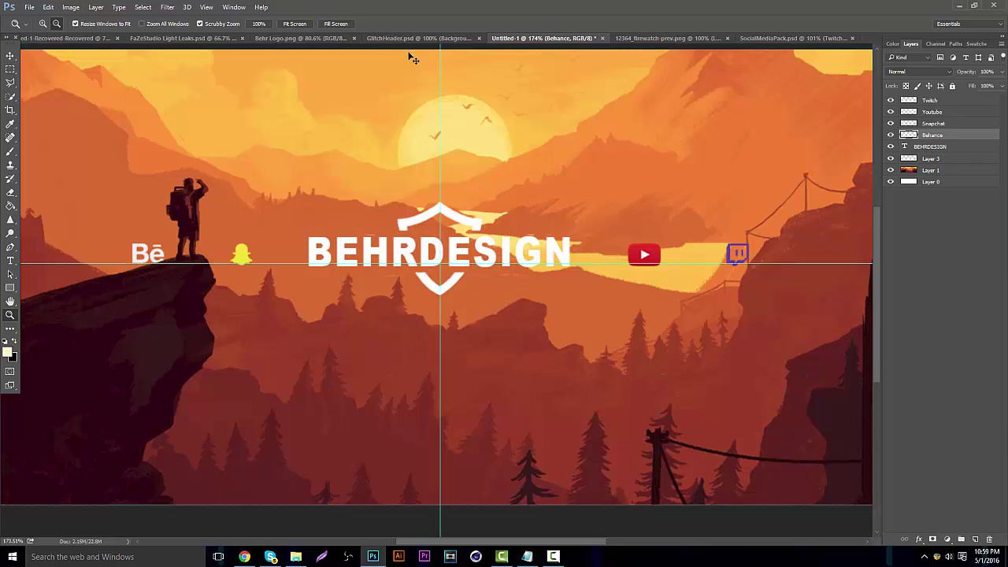
key(ctrl+r)
drag(425, 49, 489, 427)
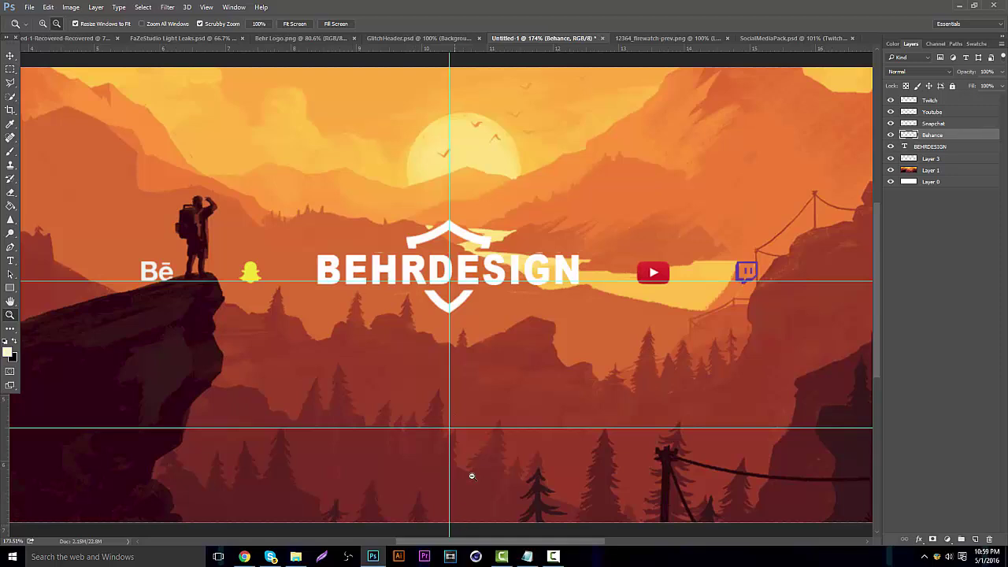
Add a new layer directly above the wallpaper on Layer 1 and make black the foreground colour
click(933, 169)
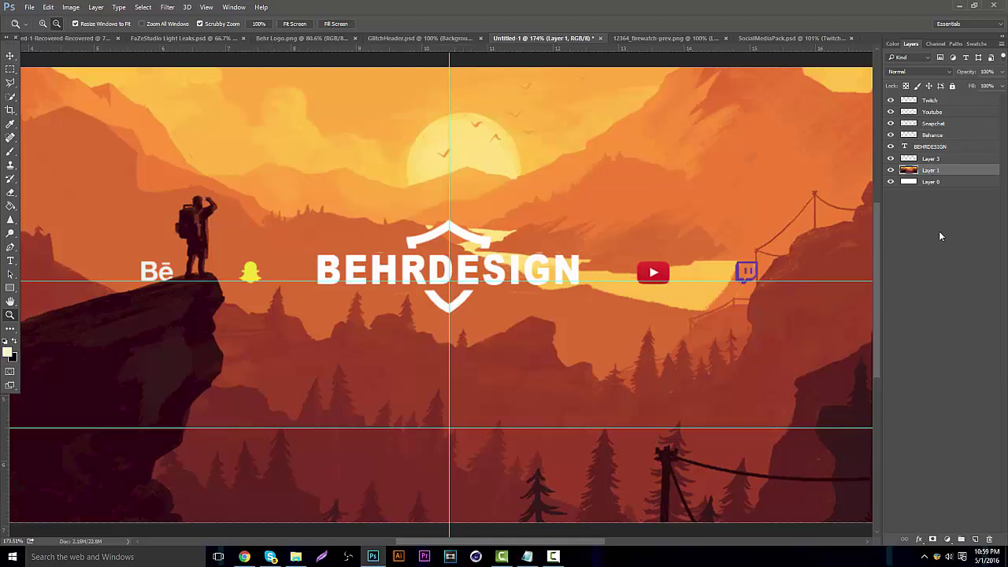
click(974, 538)
drag(199, 364, 286, 237)
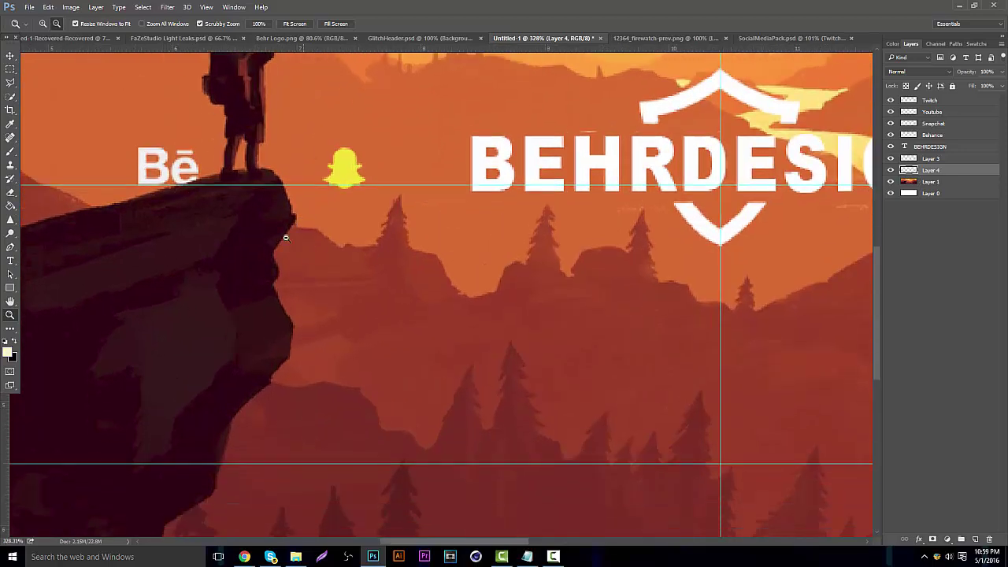
click(10, 82)
click(15, 339)
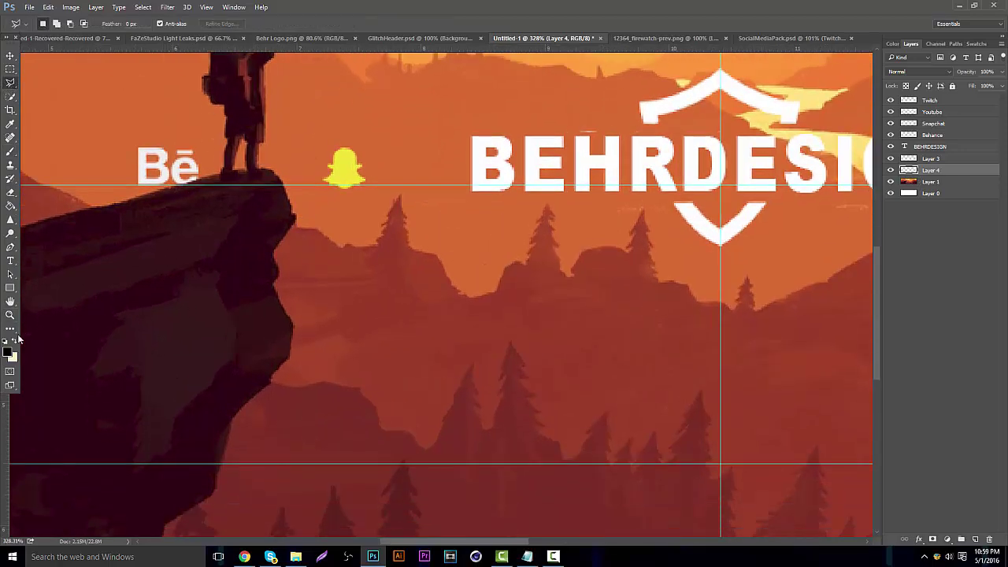
Select a wedge from the Behance icon's B to the lower guide intersection with the Polygonal Lasso, fill it with black at 100% opacity, and deselect
click(150, 192)
click(719, 463)
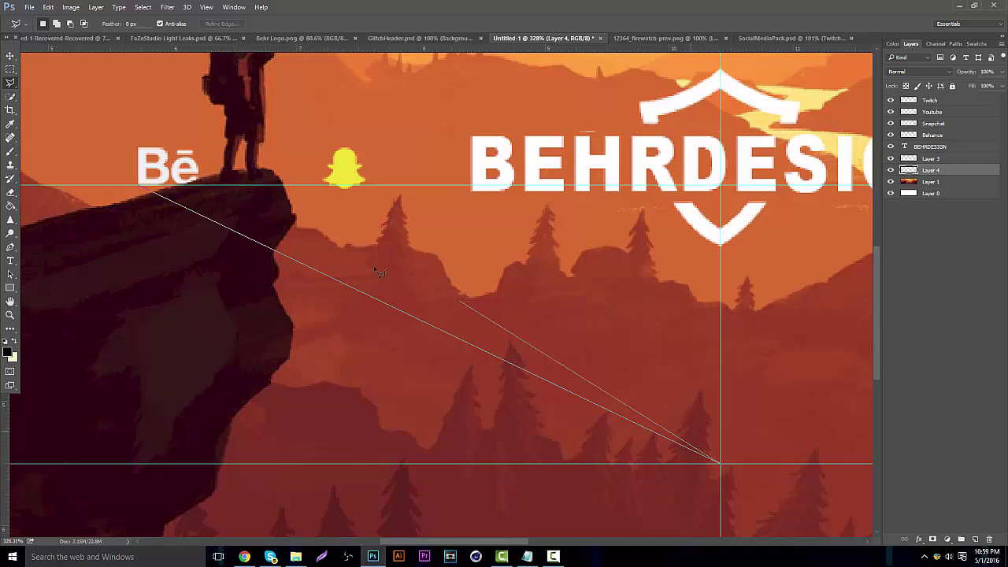
click(143, 175)
right_click(156, 171)
click(231, 322)
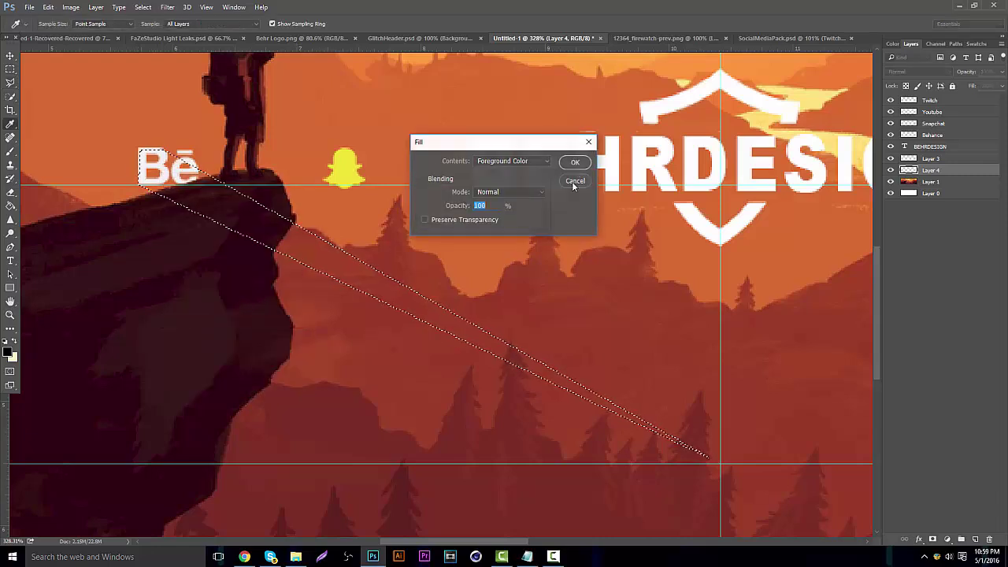
click(575, 162)
right_click(379, 167)
click(389, 169)
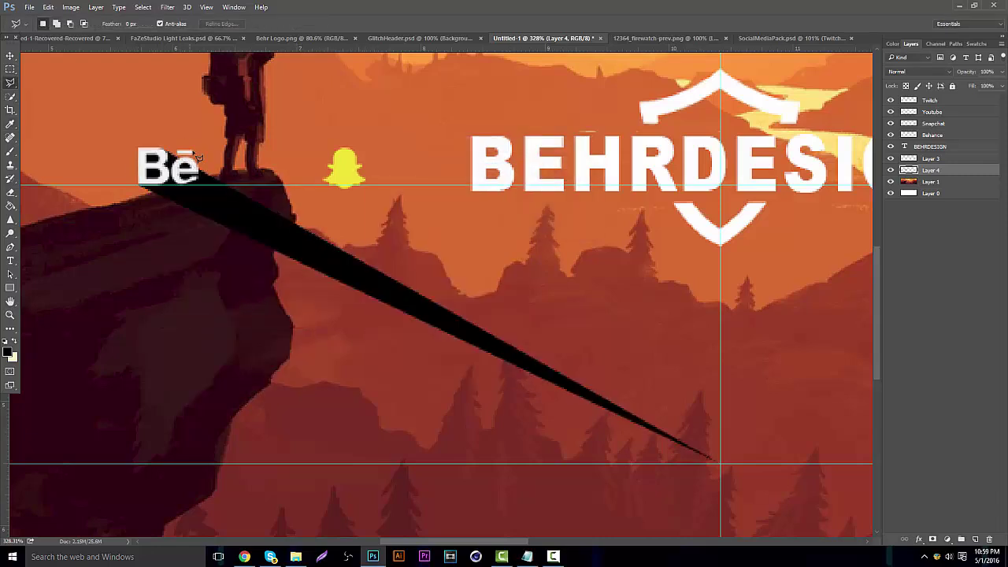
Lasso a second wedge from the top of the Behance icon's e to the guide intersection, fill it with the foreground colour, and deselect
click(221, 170)
click(718, 461)
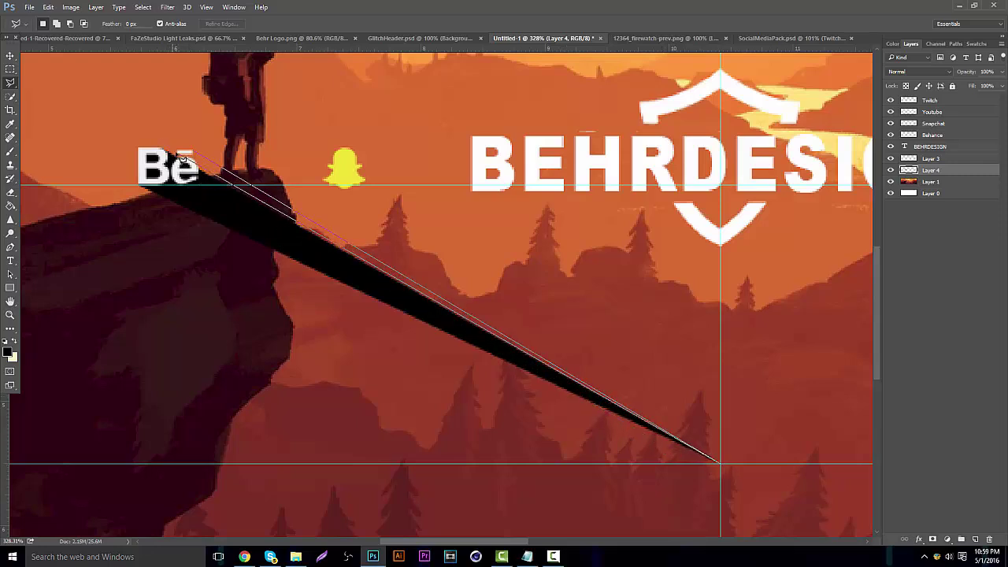
click(185, 157)
right_click(184, 153)
click(260, 299)
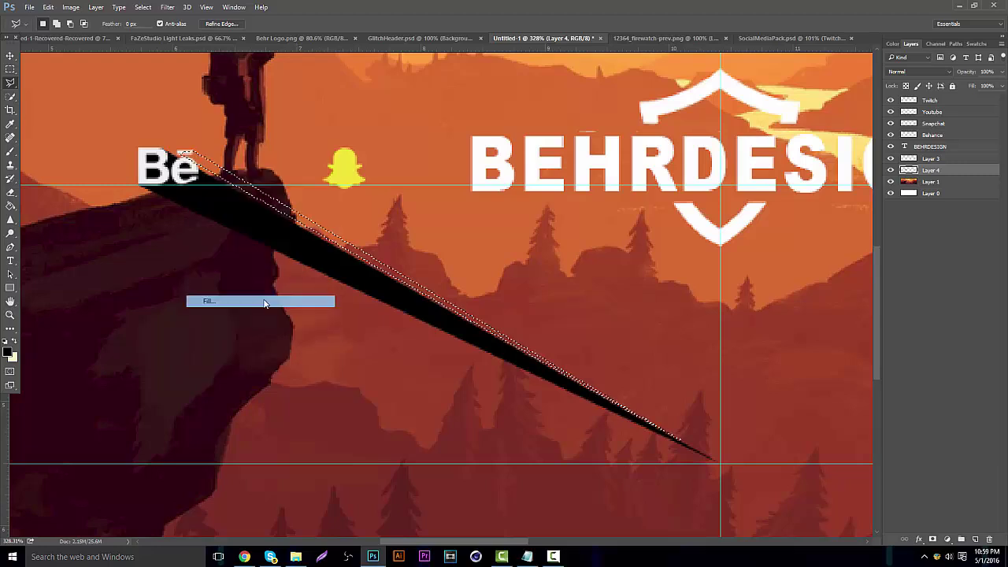
click(581, 165)
right_click(348, 186)
click(370, 191)
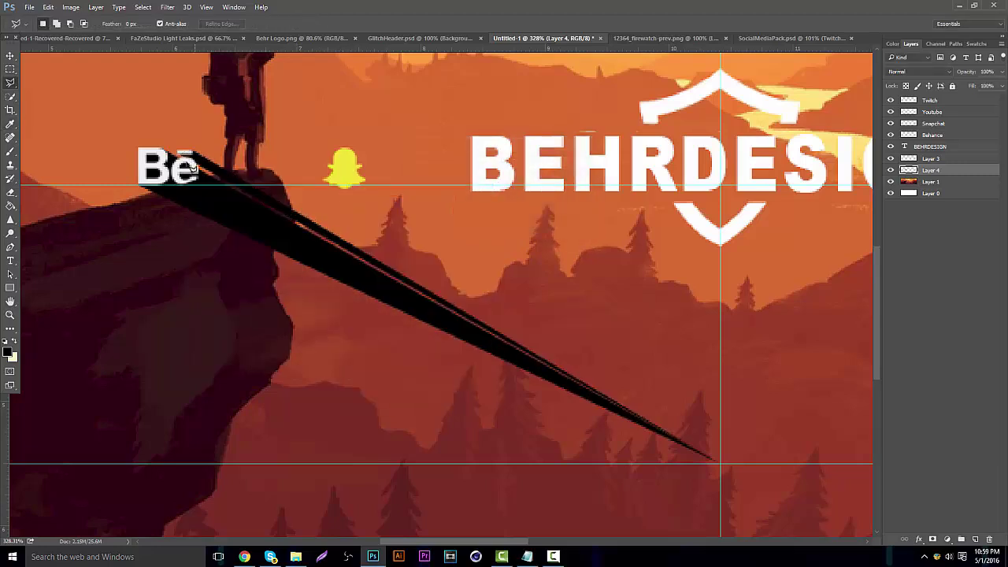
Select the gap between the two Behance shadow wedges, fill it with black at 100% opacity, and deselect
click(198, 164)
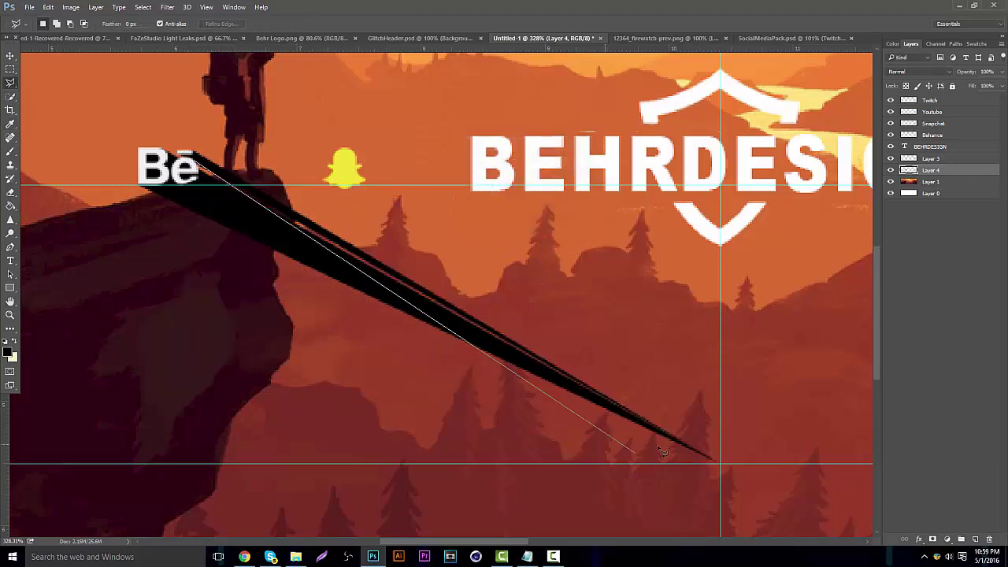
click(721, 465)
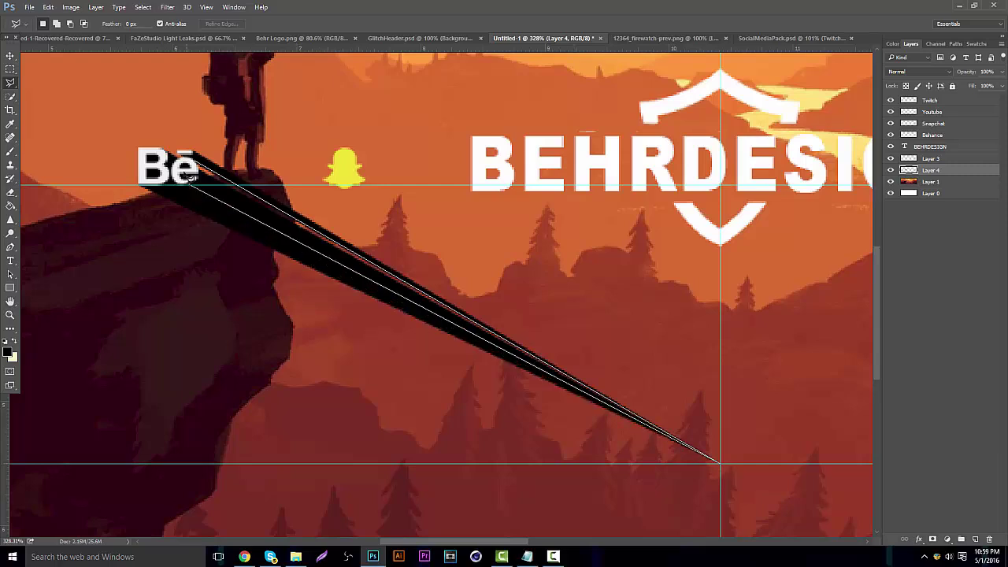
click(198, 164)
right_click(199, 171)
click(224, 320)
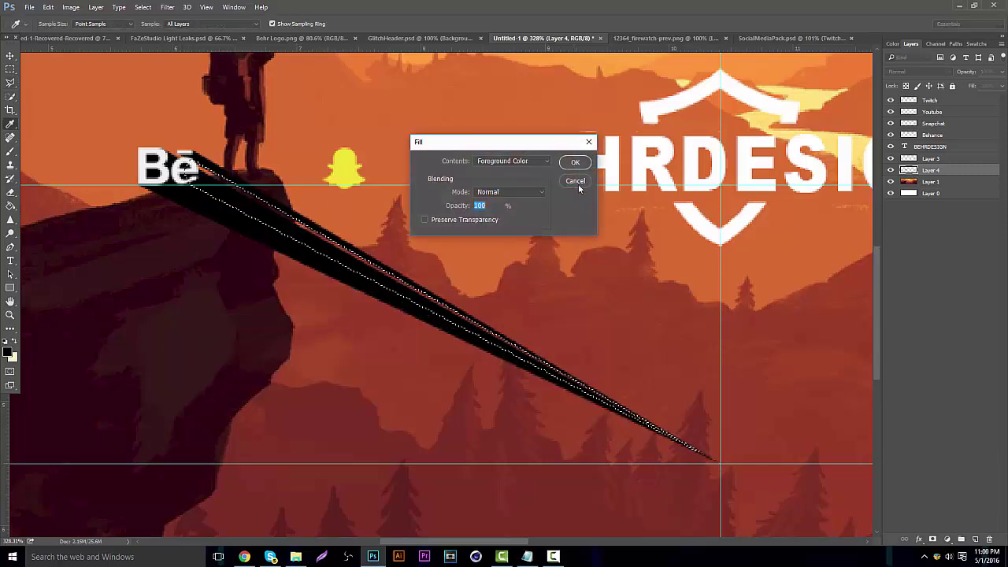
click(581, 165)
key(ctrl+d)
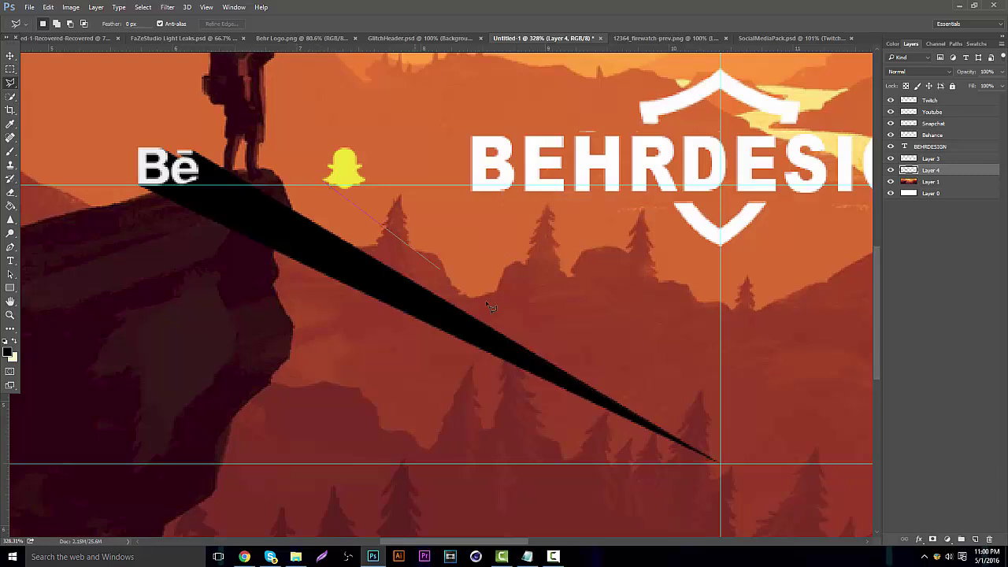
Lasso a wedge from the Snapchat icon to the lower guide intersection, fill it with black, and deselect
click(718, 463)
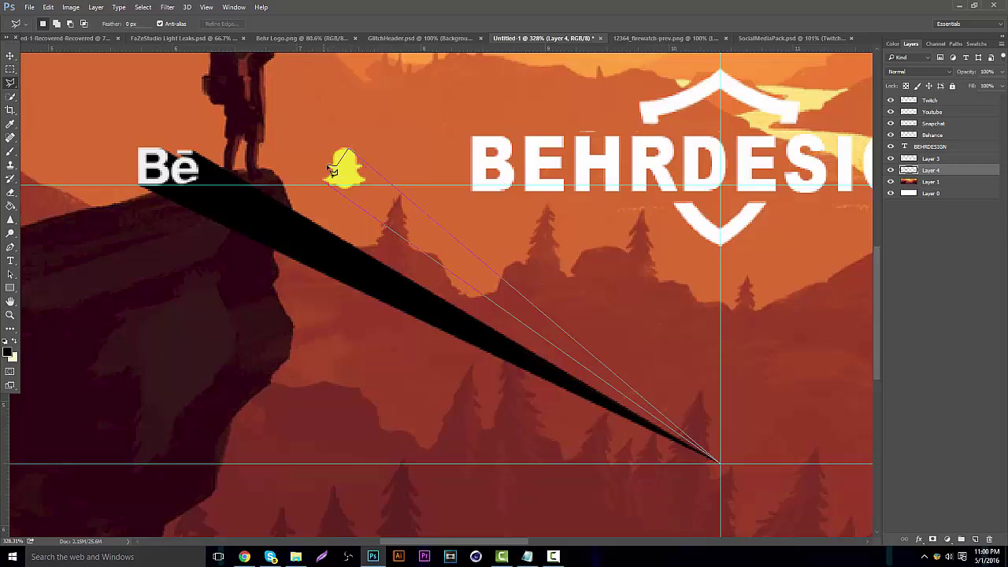
click(340, 183)
right_click(341, 184)
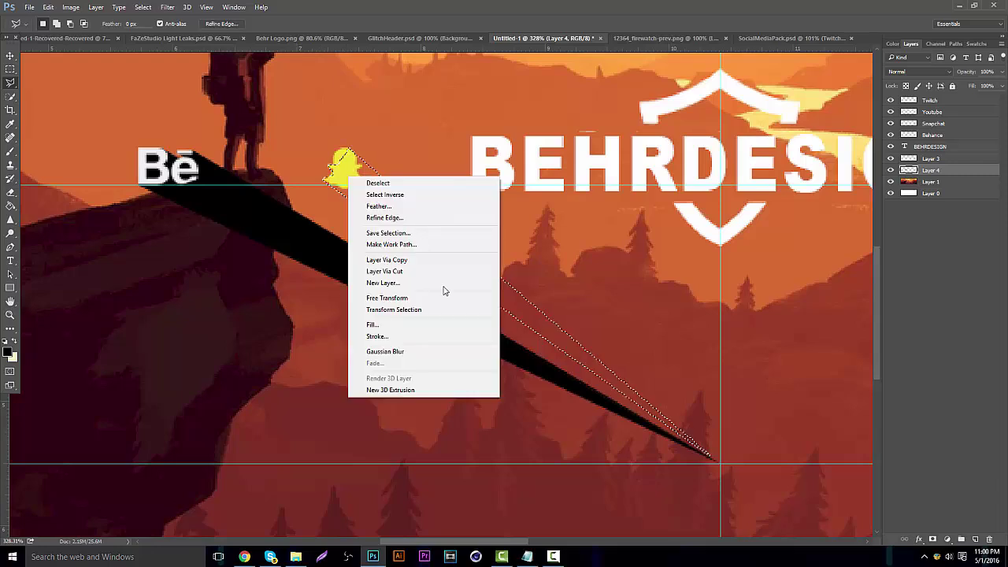
click(449, 321)
click(574, 163)
right_click(502, 178)
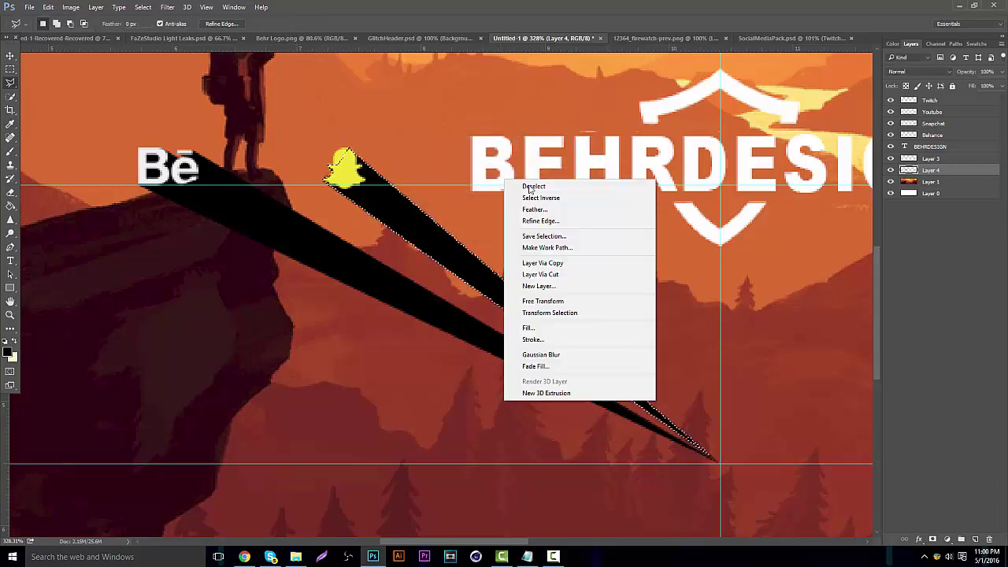
click(514, 185)
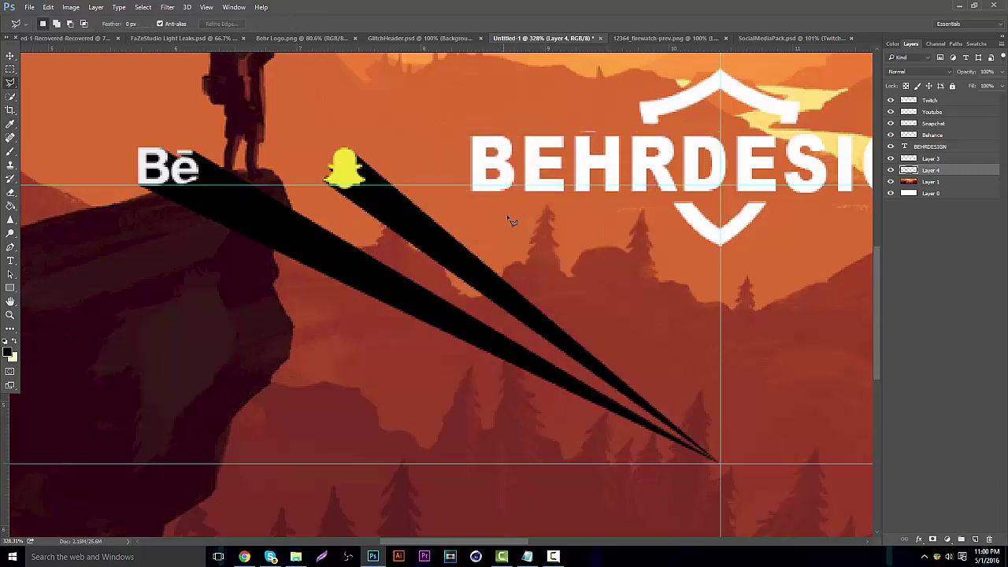
Lasso a wedge from the B of BEHRDESIGN to the lower guide intersection, fill it with black, and deselect
click(474, 192)
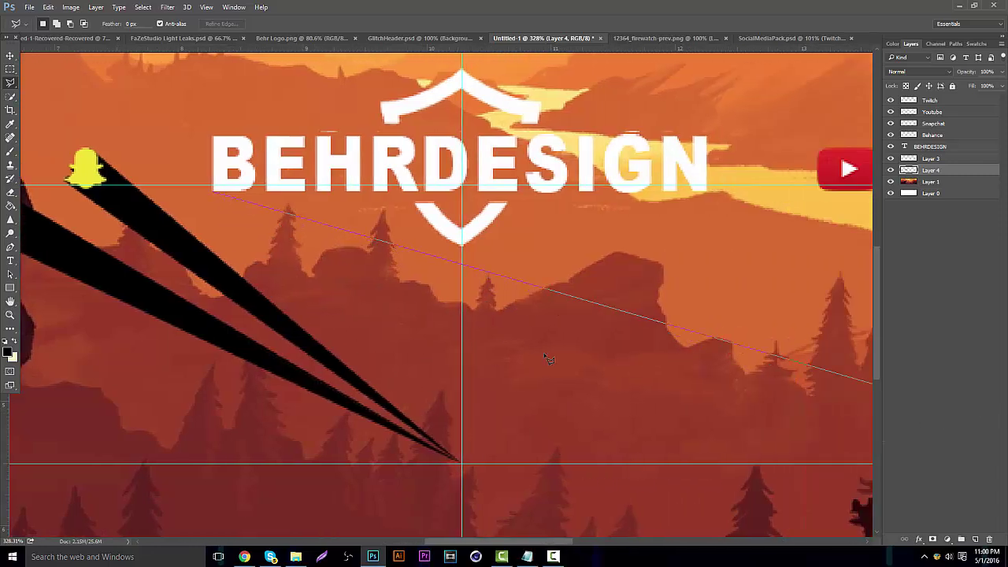
click(461, 463)
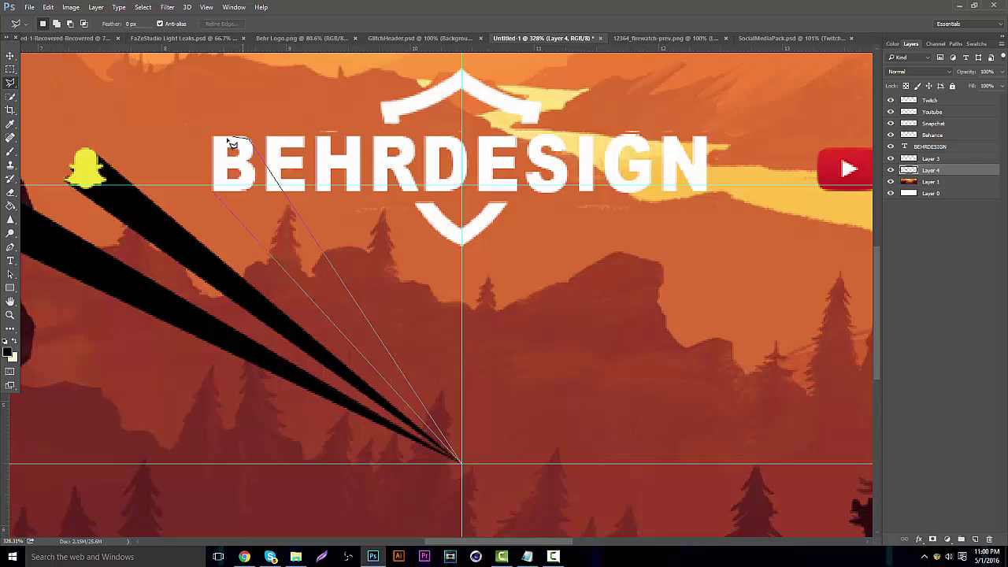
click(222, 160)
right_click(220, 164)
click(315, 301)
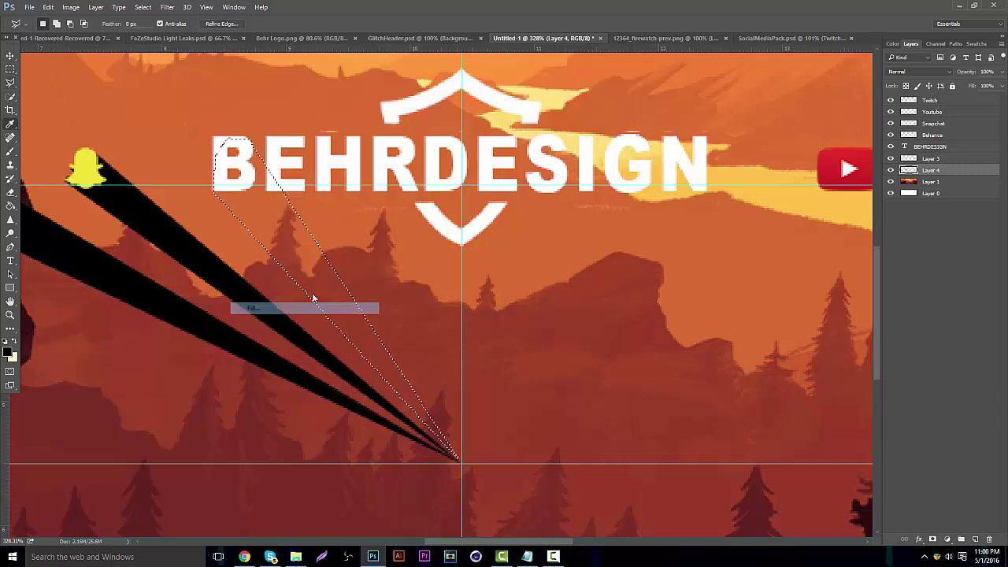
click(573, 162)
right_click(563, 164)
click(583, 170)
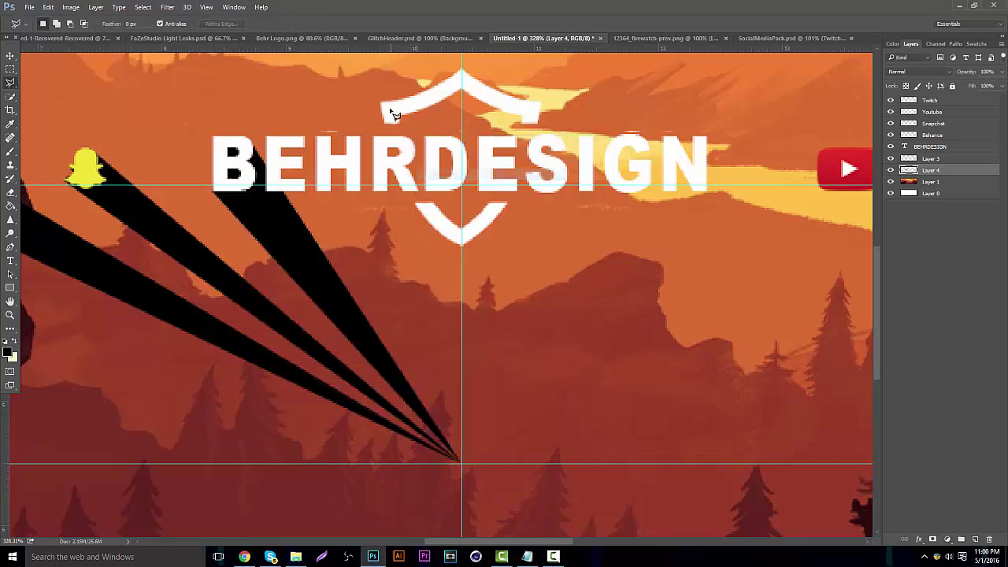
Lasso a wedge from the shield's upper outline to the lower guide intersection, fill it with black, and deselect
click(389, 141)
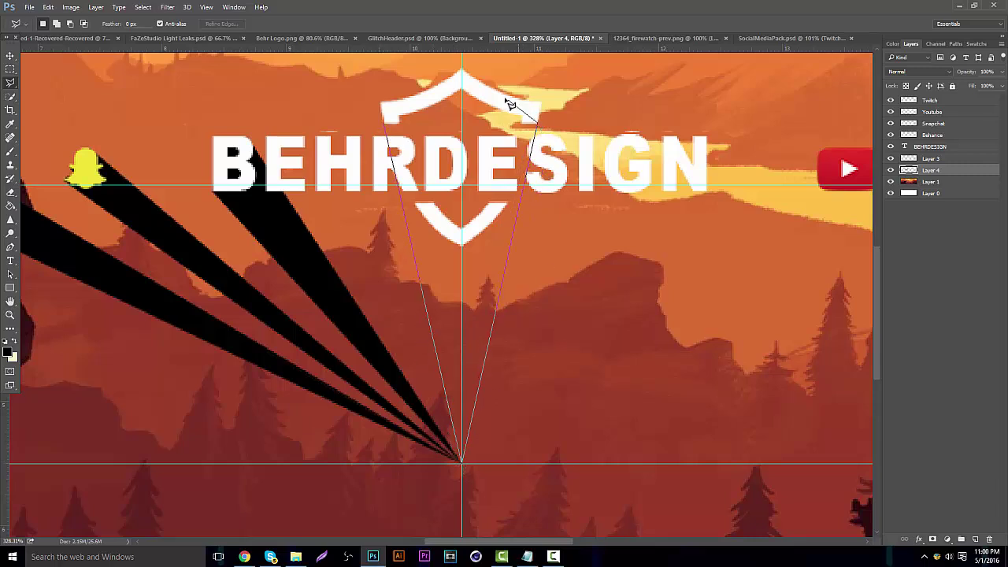
click(409, 110)
right_click(412, 110)
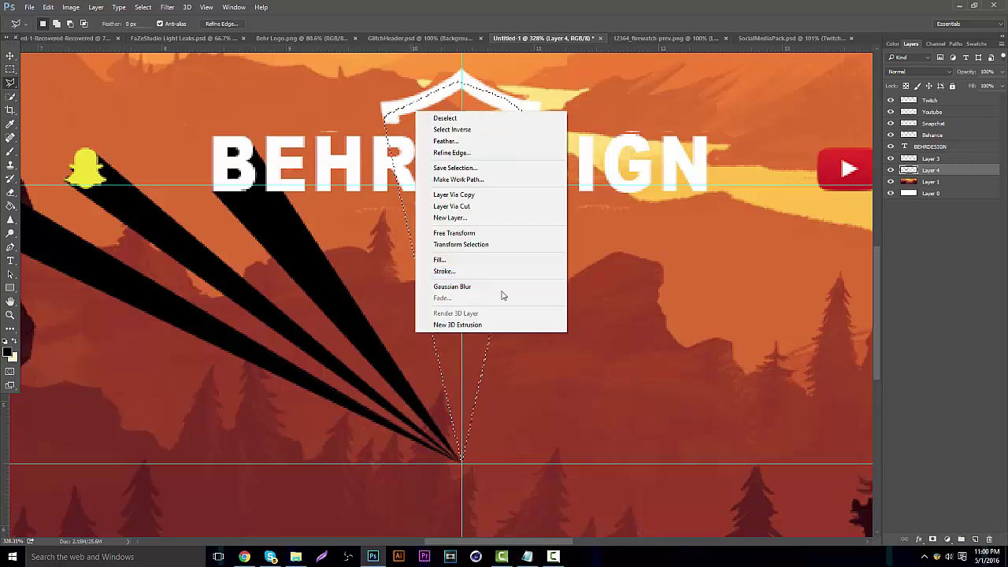
click(441, 260)
click(576, 163)
right_click(581, 185)
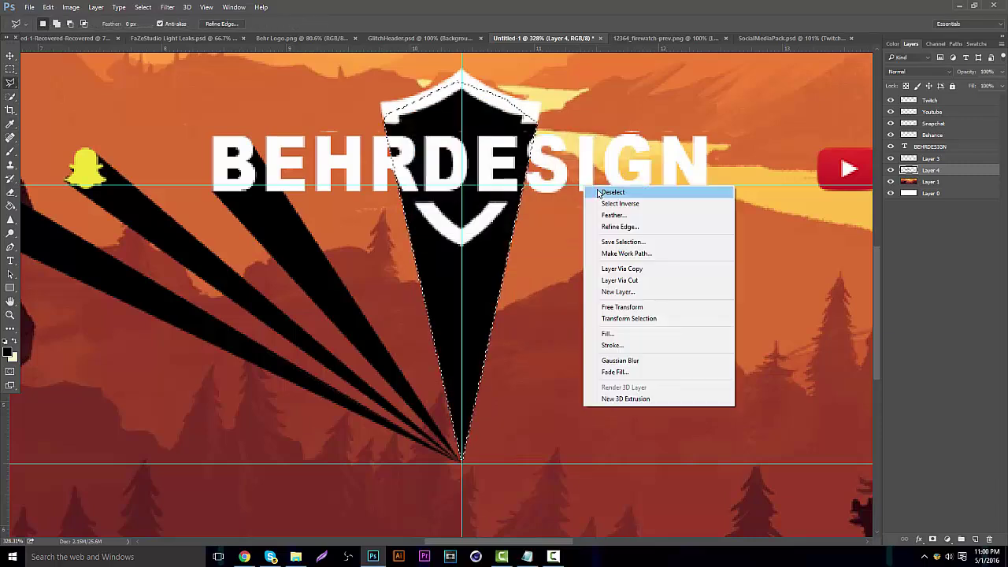
click(600, 192)
Lasso a wedge from the right edge of BEHRDESIGN's N to the guide intersection, fill it with black, and deselect
click(703, 197)
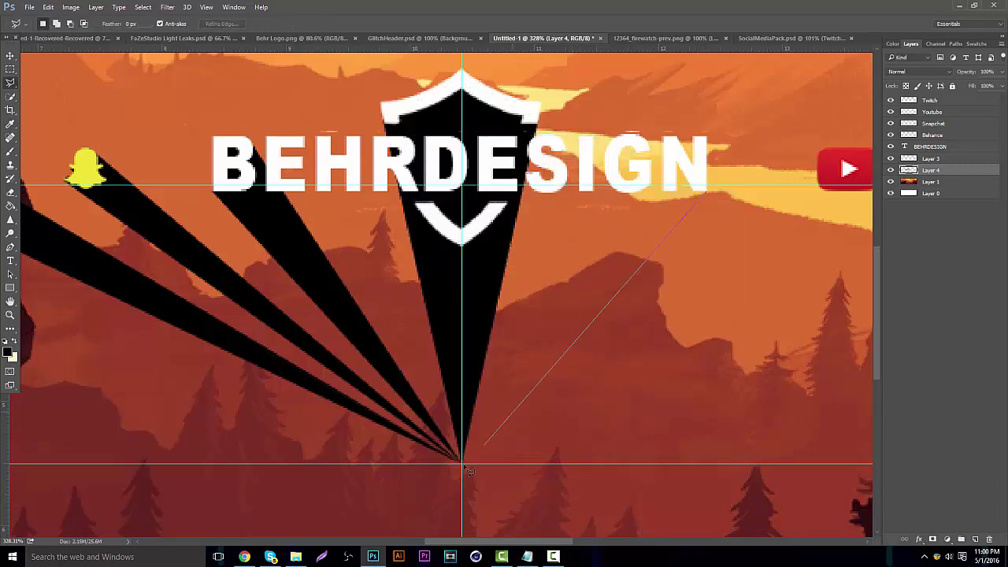
click(462, 461)
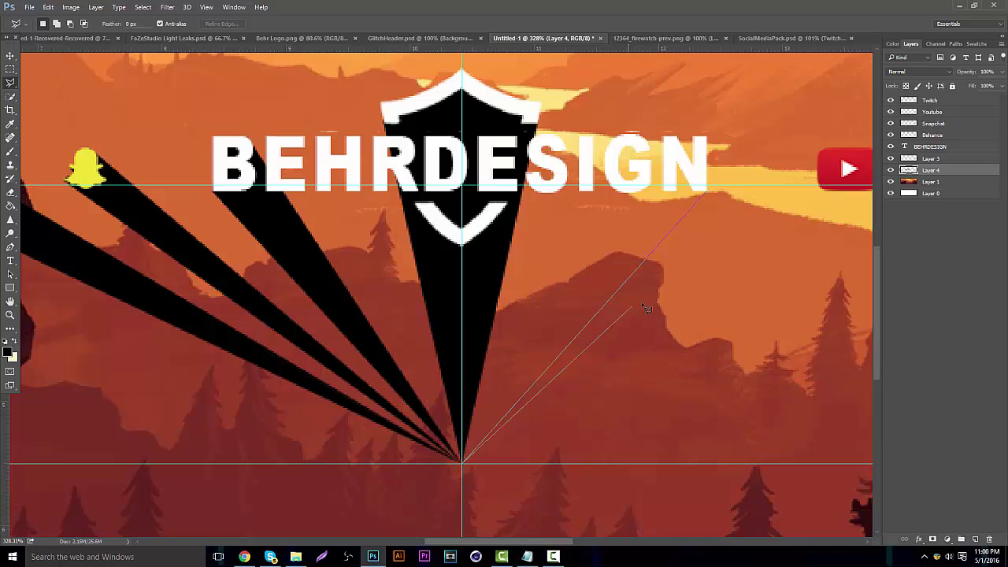
double_click(702, 149)
right_click(704, 160)
click(718, 311)
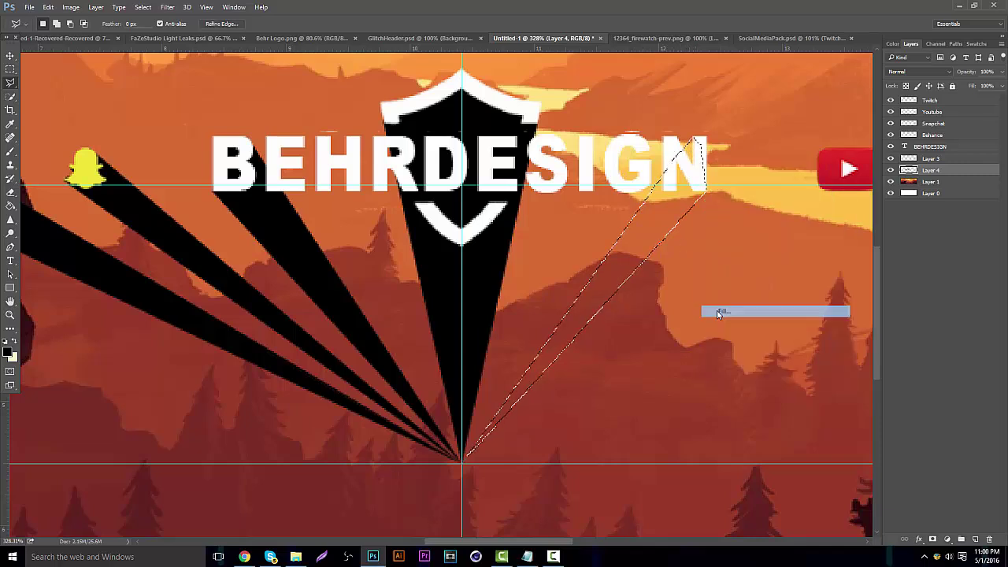
click(574, 162)
right_click(630, 175)
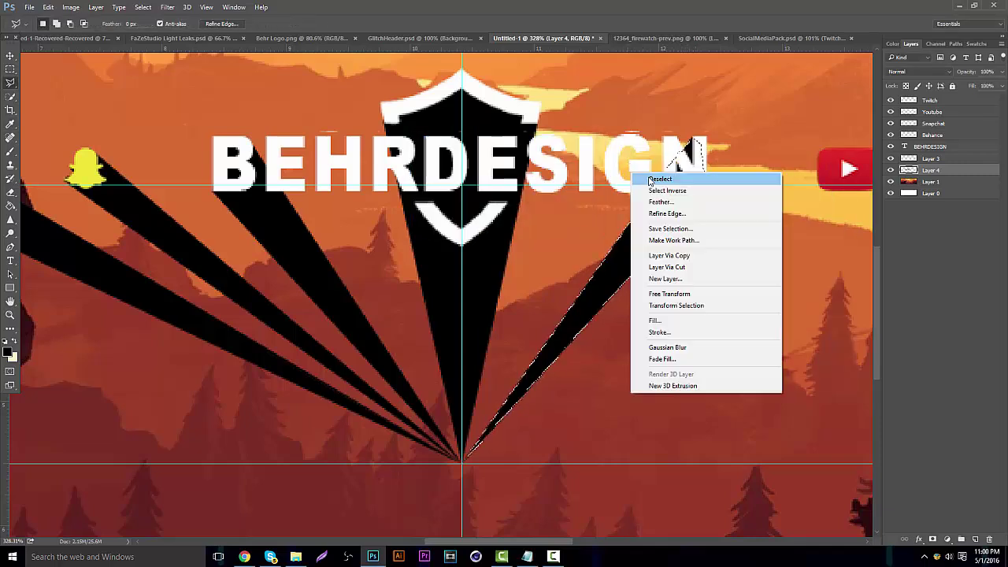
click(654, 179)
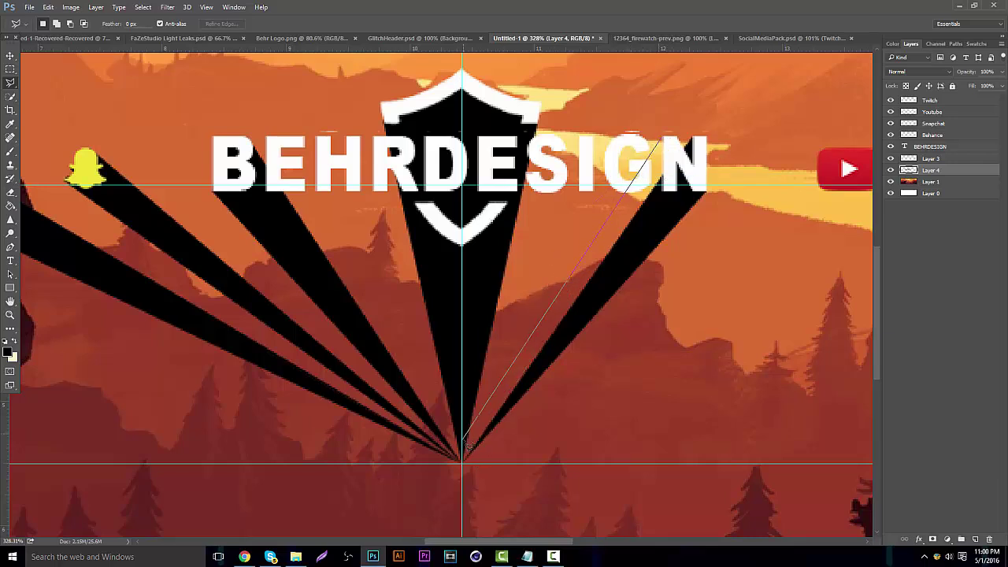
Select a wedge from the top-left corner of the N to the guide intersection, fill it with black, and deselect
click(463, 460)
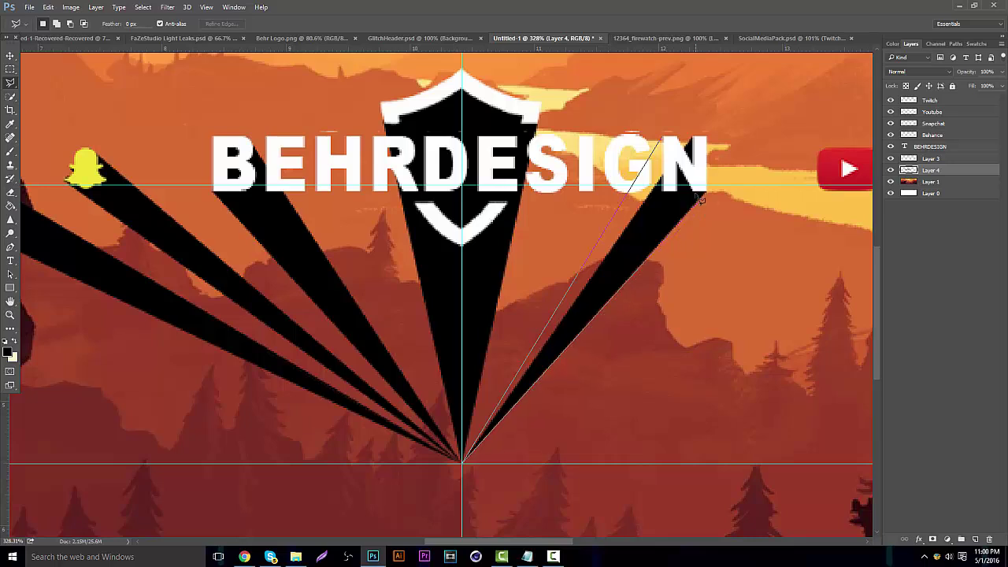
click(700, 198)
click(659, 142)
right_click(670, 166)
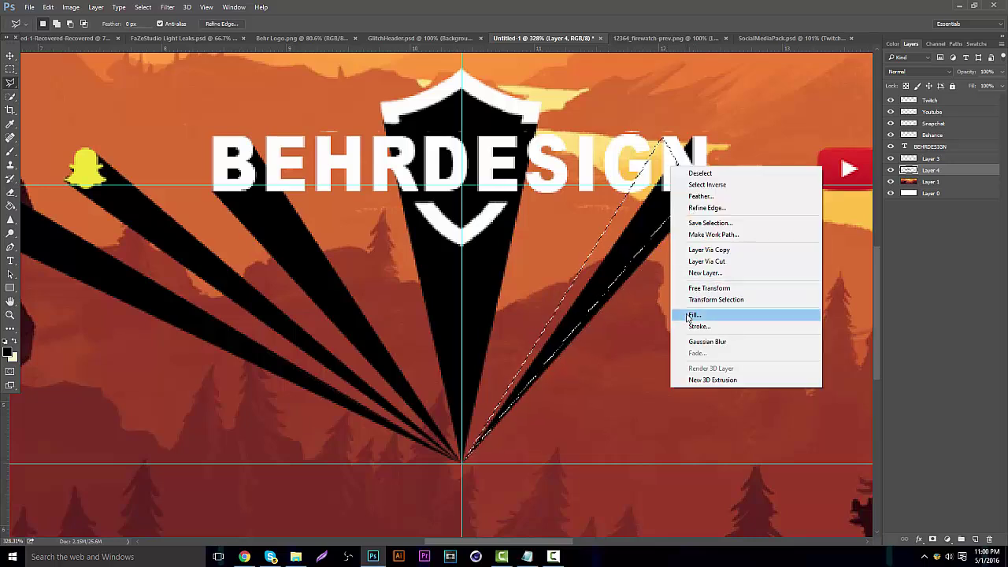
click(693, 314)
key(Return)
right_click(642, 178)
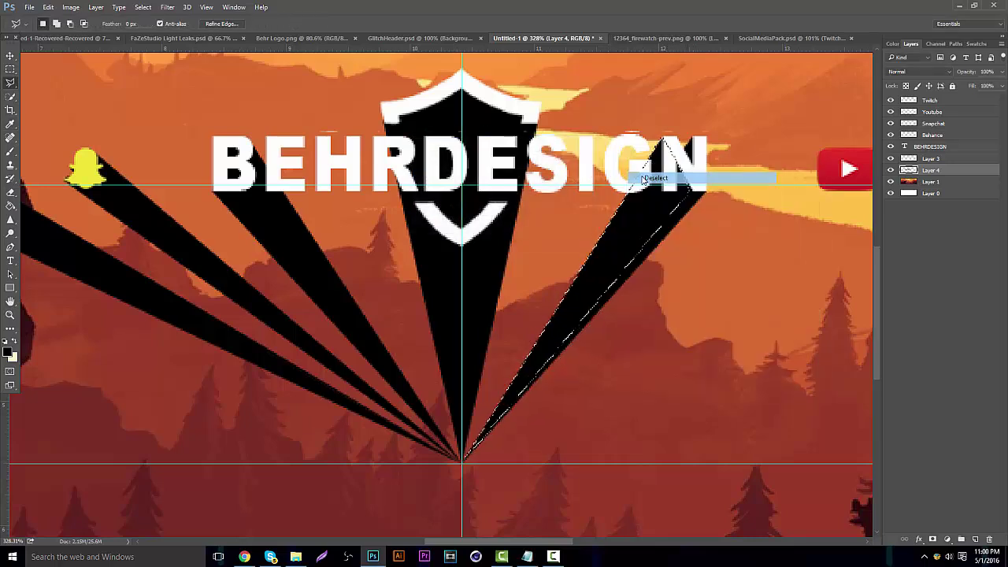
click(653, 178)
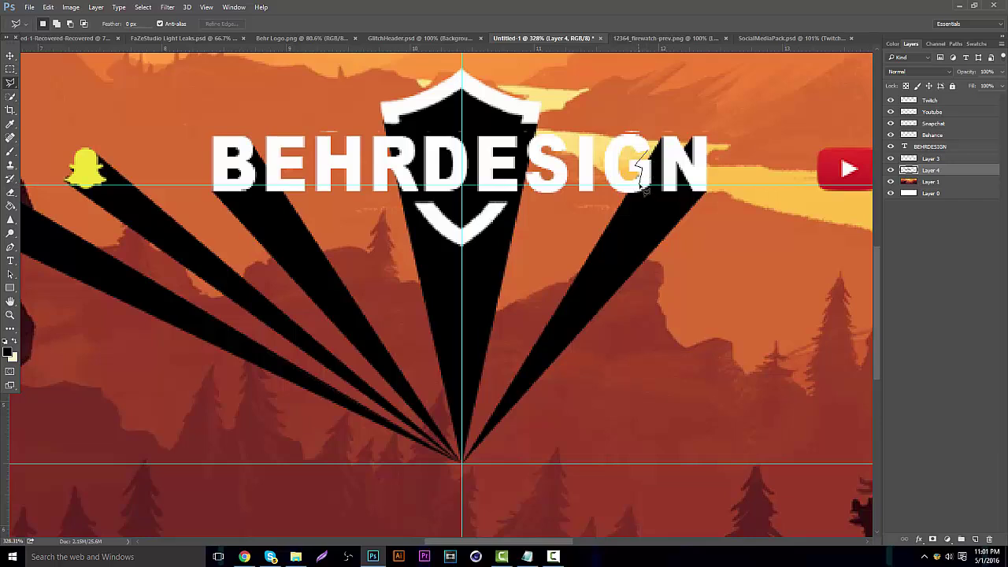
Lasso an area from the G and S to the guide intersection, fill it with the foreground colour at 100% opacity, and deselect
click(463, 460)
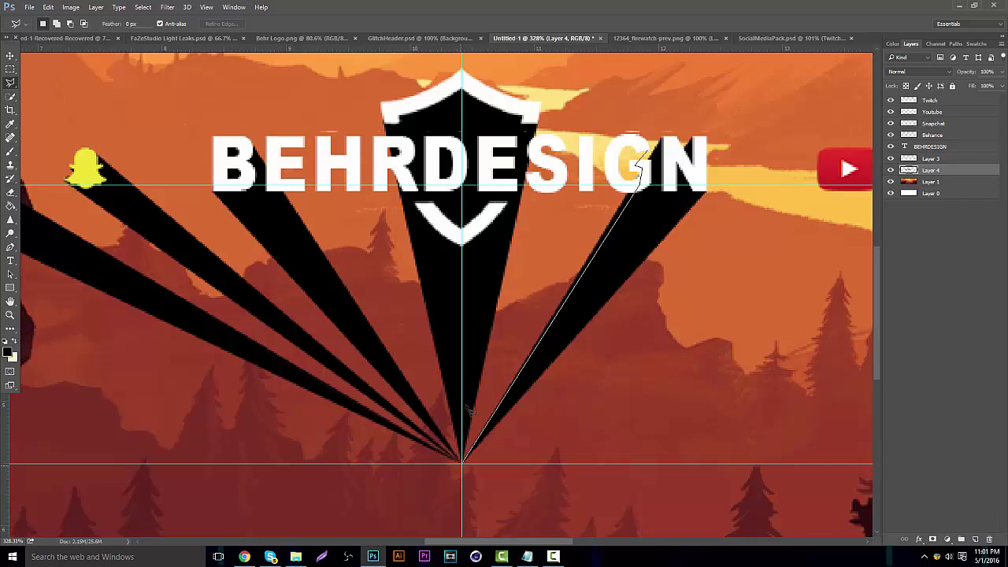
click(462, 346)
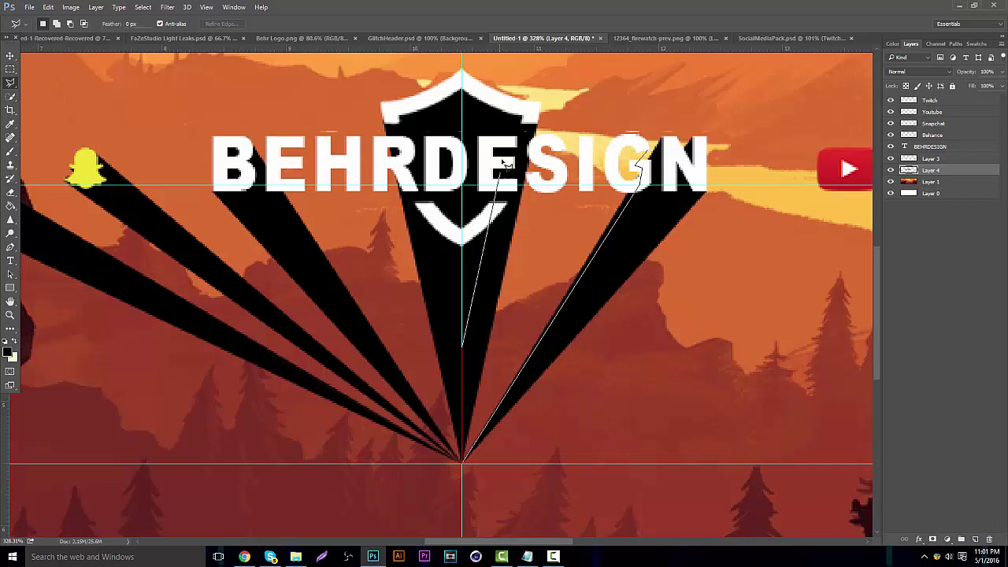
click(501, 155)
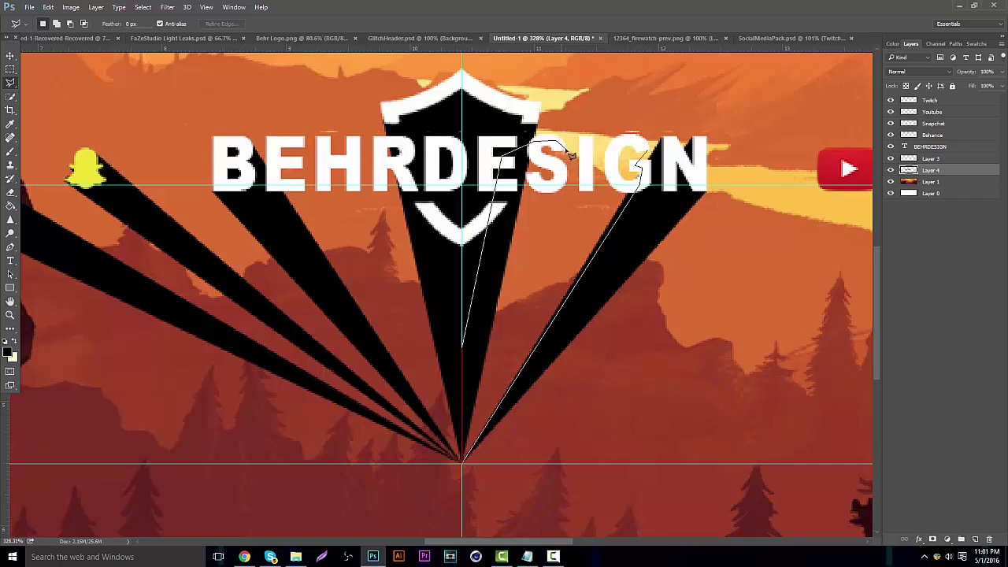
click(563, 148)
double_click(468, 445)
right_click(480, 330)
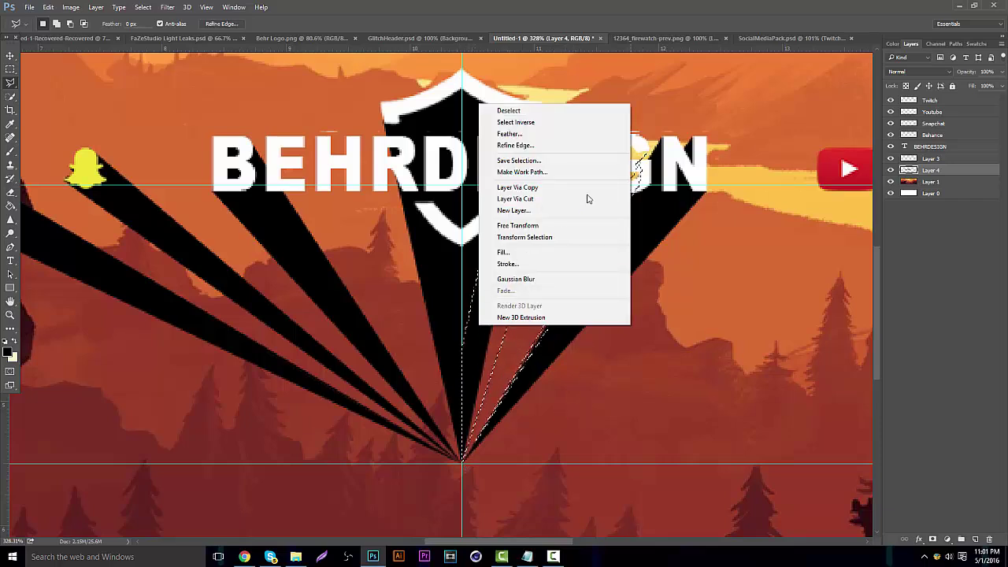
click(524, 263)
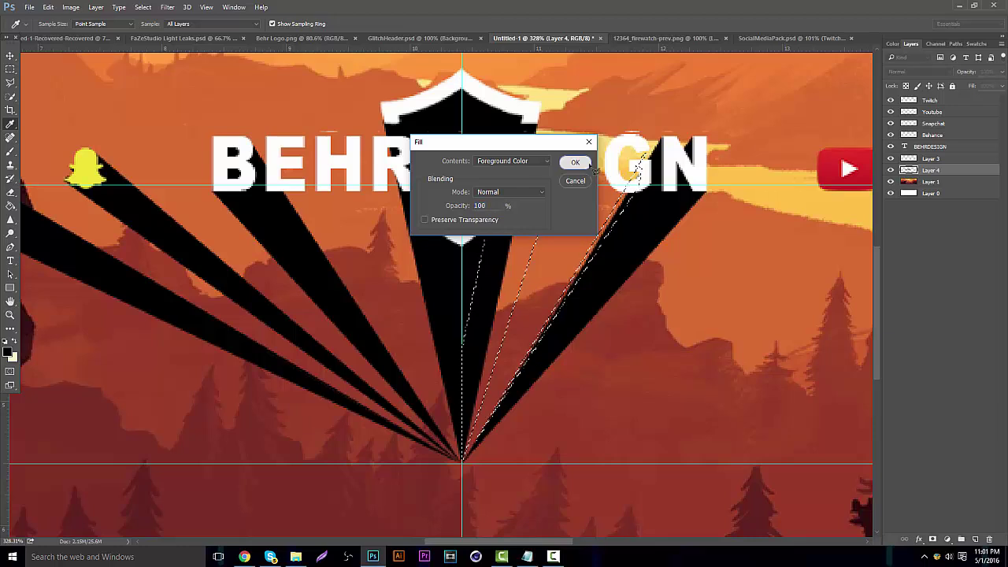
click(576, 162)
right_click(614, 173)
click(622, 172)
Select the gap between the S and N shadow wedges behind the I and G, fill it with the foreground colour, and deselect
click(644, 158)
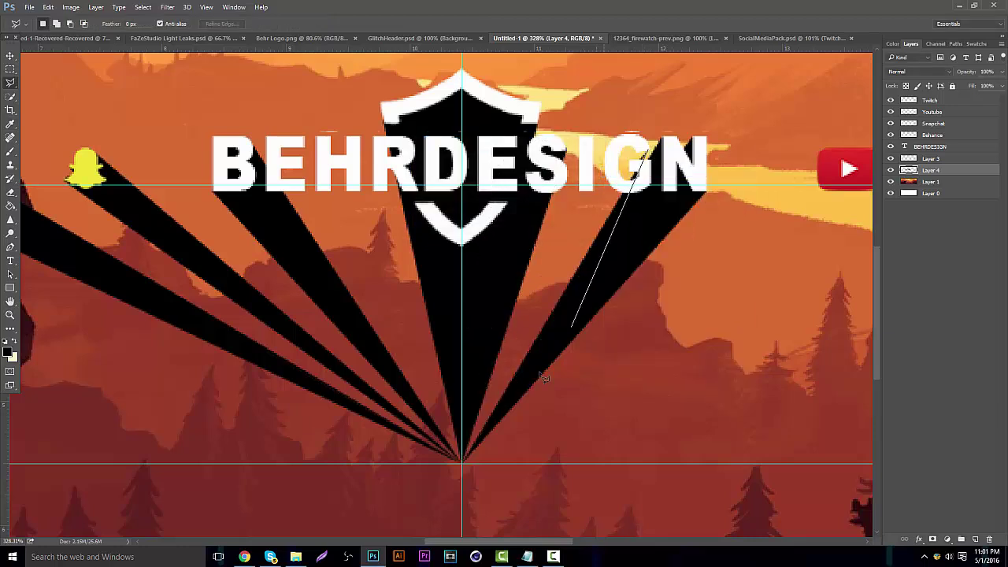
click(463, 461)
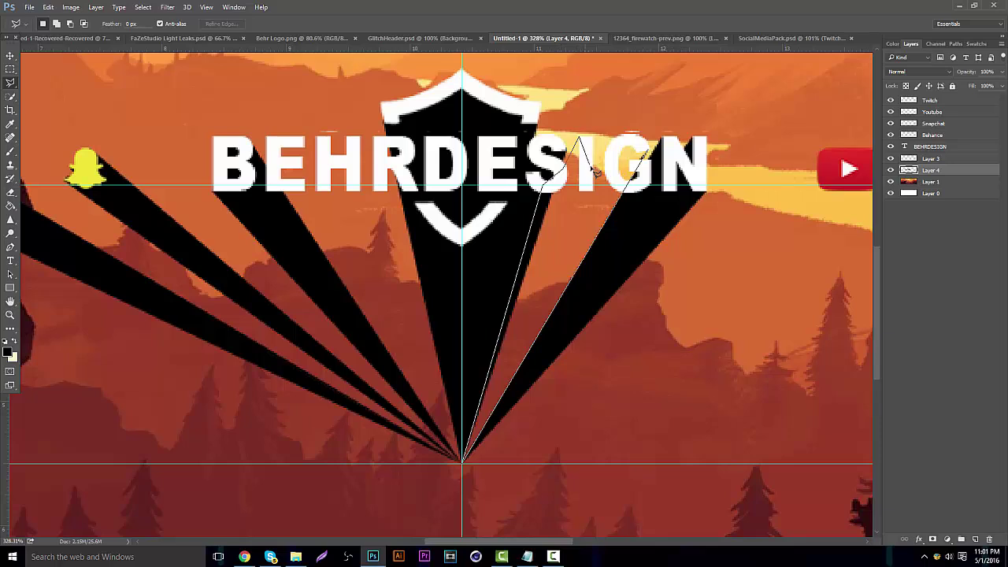
click(590, 167)
click(638, 148)
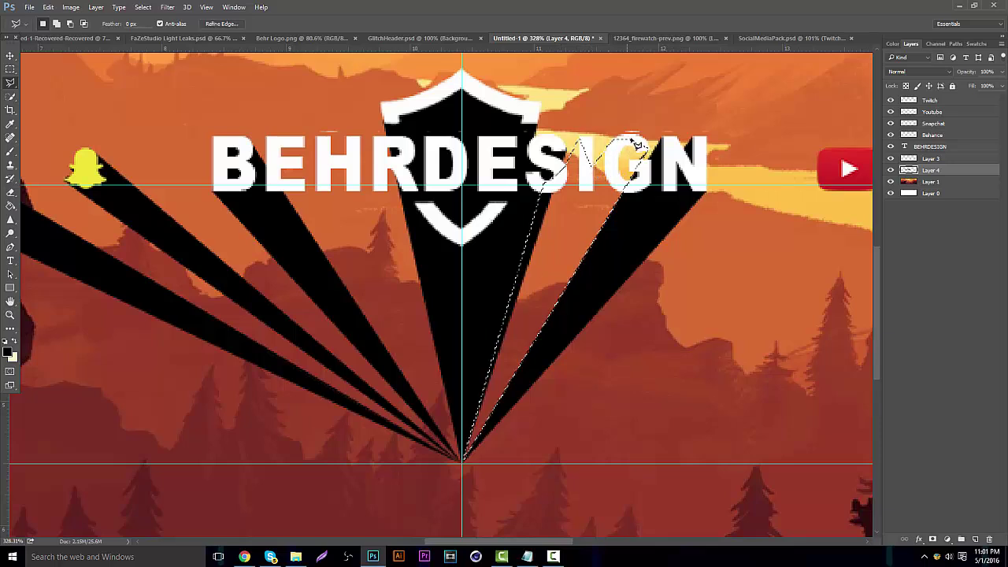
right_click(644, 144)
click(652, 288)
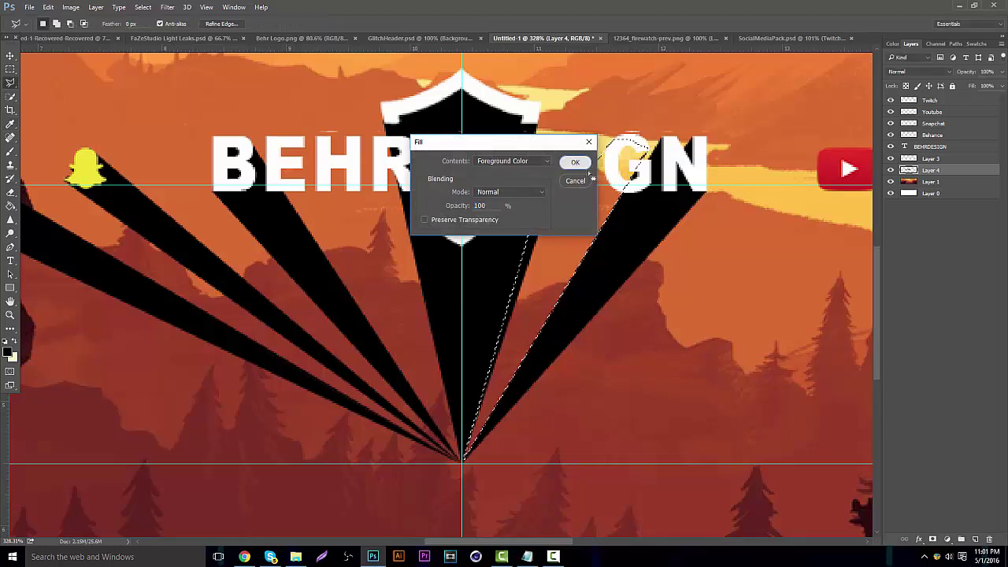
click(575, 162)
right_click(596, 172)
click(618, 177)
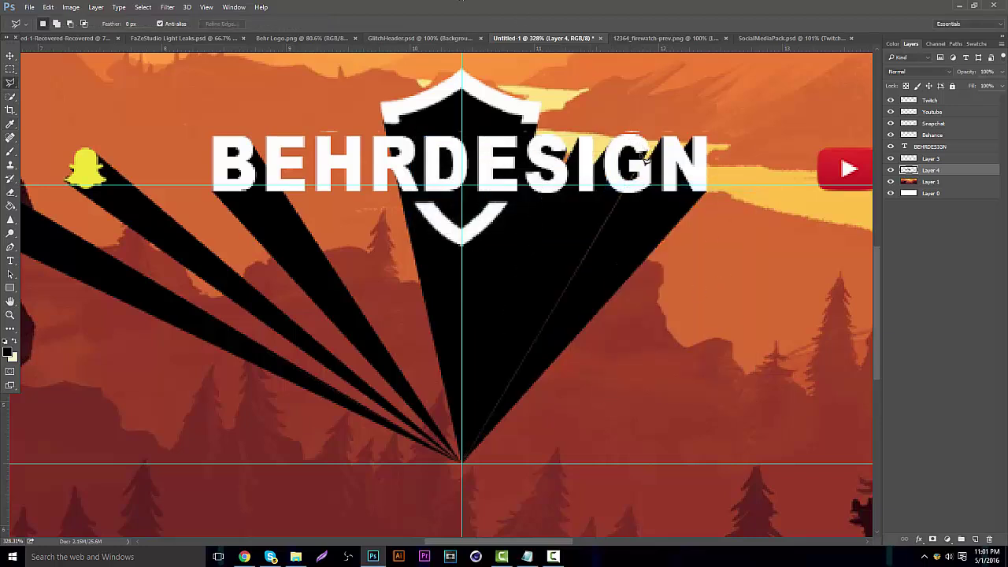
Lasso over the thin seam running from the G to the guide intersection, fill it with the foreground colour, and deselect
click(647, 153)
click(463, 461)
click(498, 281)
click(581, 187)
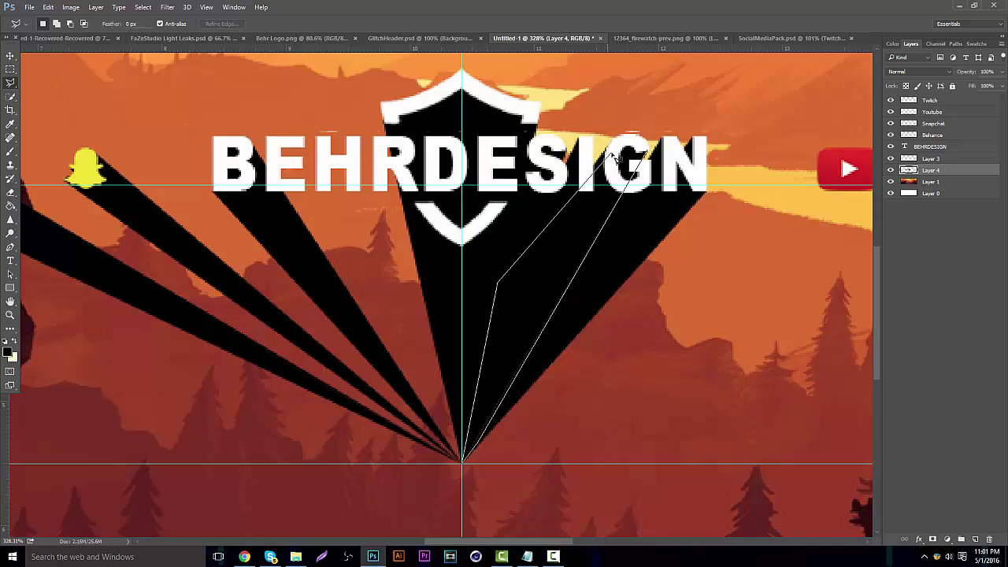
click(635, 150)
right_click(616, 162)
click(673, 311)
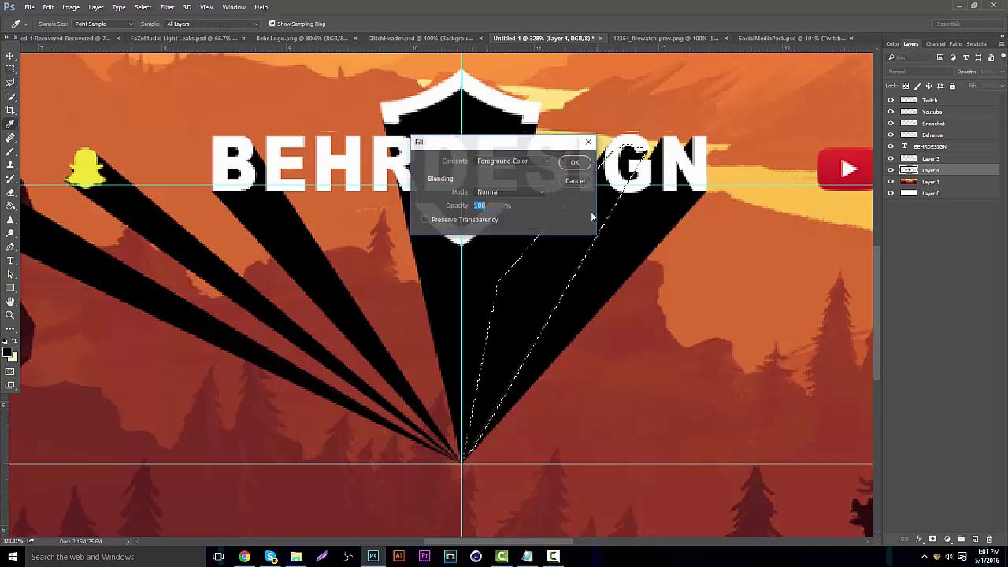
click(570, 164)
key(ctrl+d)
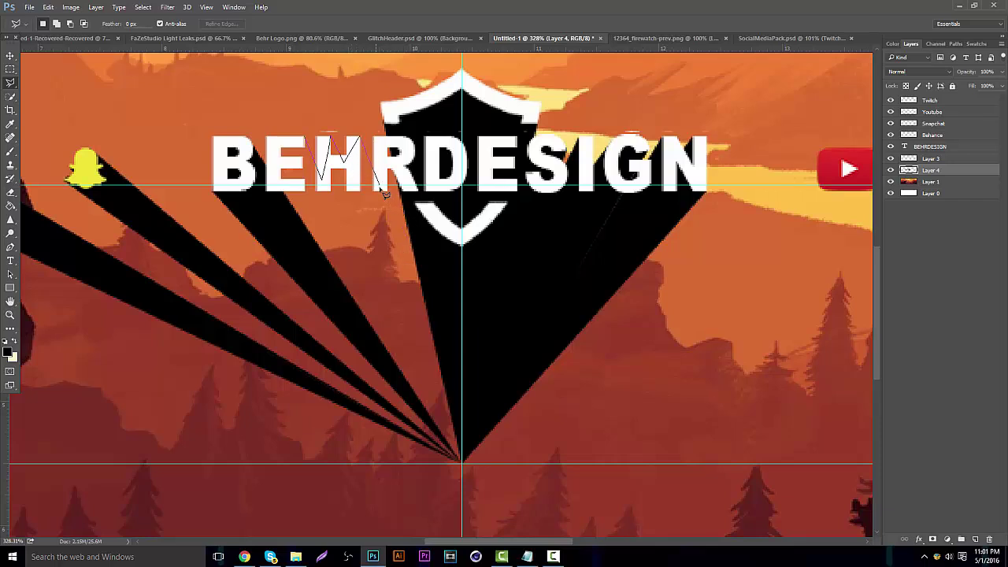
Select the gap between the B and shield wedges behind the E, H and R, fill it with the foreground colour, and deselect
mouse_move(383, 149)
mouse_down()
mouse_move(414, 160)
mouse_move(451, 277)
mouse_move(462, 339)
mouse_move(457, 414)
mouse_move(468, 463)
mouse_move(475, 454)
mouse_move(466, 466)
mouse_move(409, 405)
mouse_move(258, 190)
mouse_move(266, 206)
mouse_move(278, 139)
mouse_up()
right_click(303, 164)
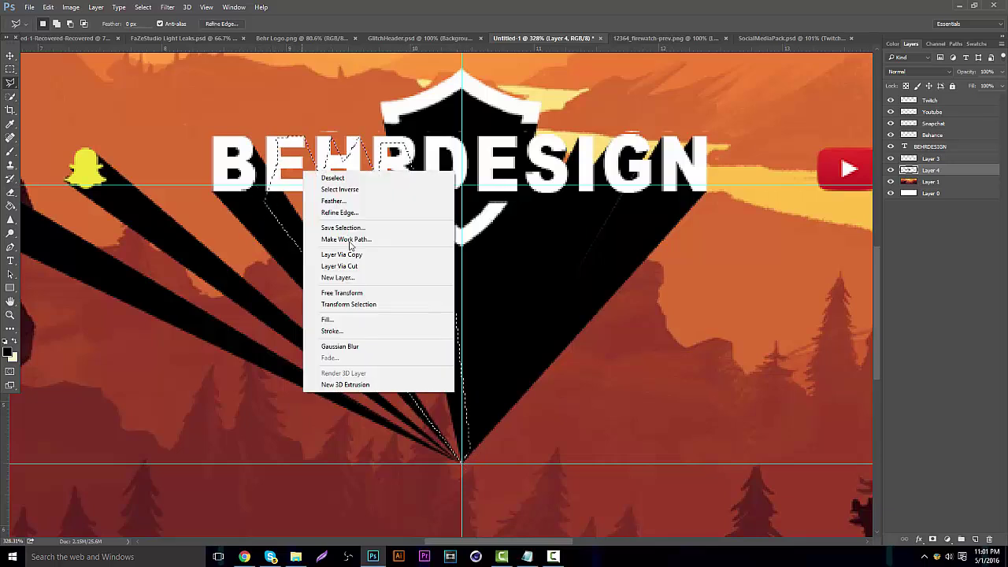
click(378, 320)
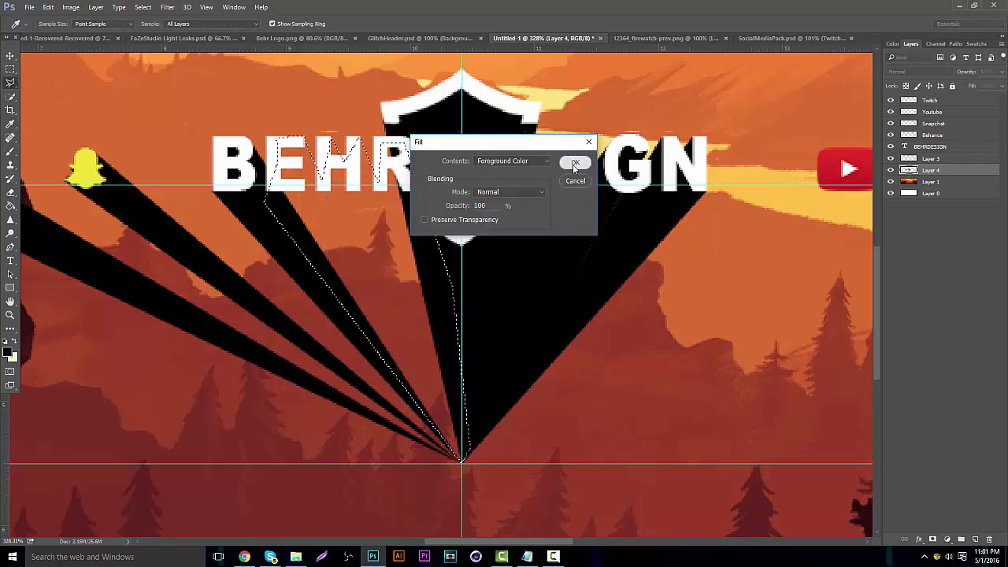
click(573, 163)
key(ctrl+d)
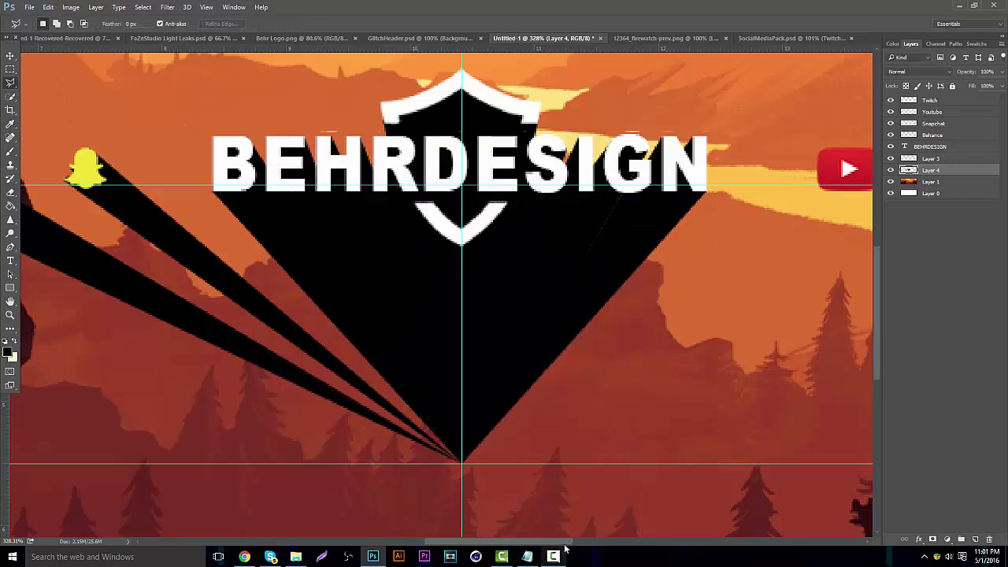
Lasso over the remaining faint seam in the shadow below the G, fill it with the foreground colour at 100% opacity, and deselect
drag(564, 543, 572, 544)
click(586, 190)
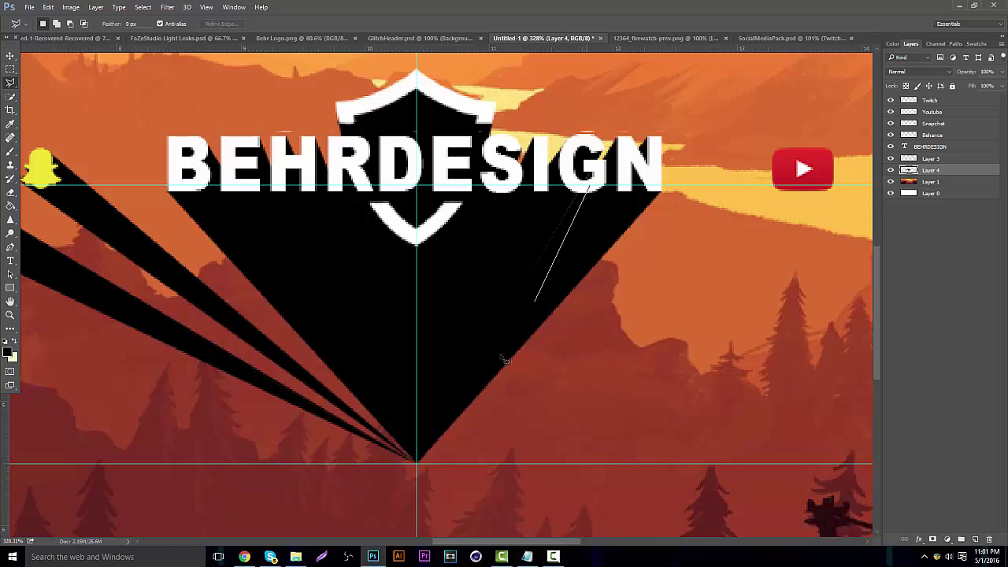
click(488, 364)
click(423, 307)
click(512, 208)
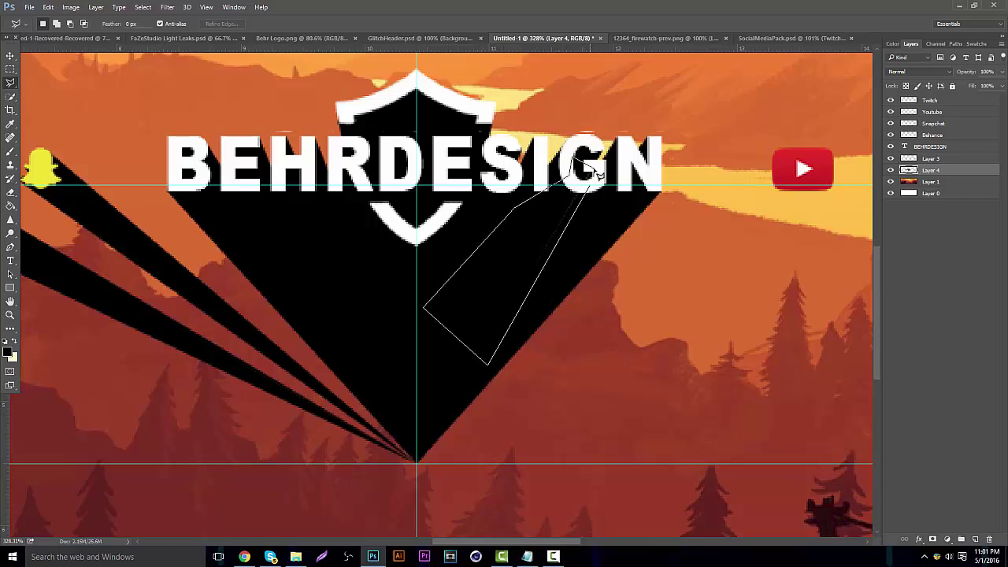
click(591, 170)
right_click(592, 178)
click(630, 329)
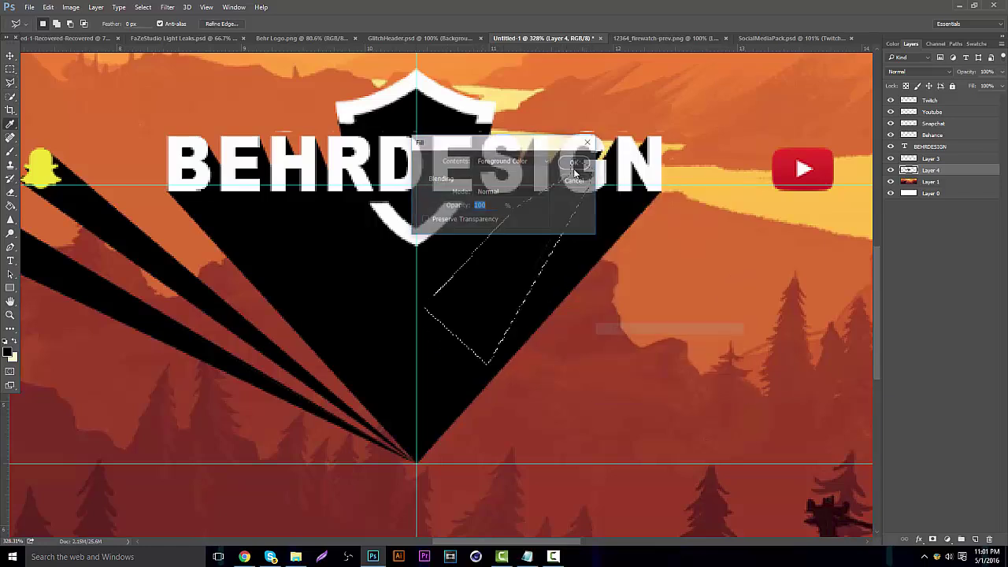
key(Return)
right_click(615, 195)
click(641, 203)
Lasso a wedge from the YouTube icon to the guide intersection, fill it with the foreground colour at 100% opacity, and deselect
drag(549, 542, 589, 521)
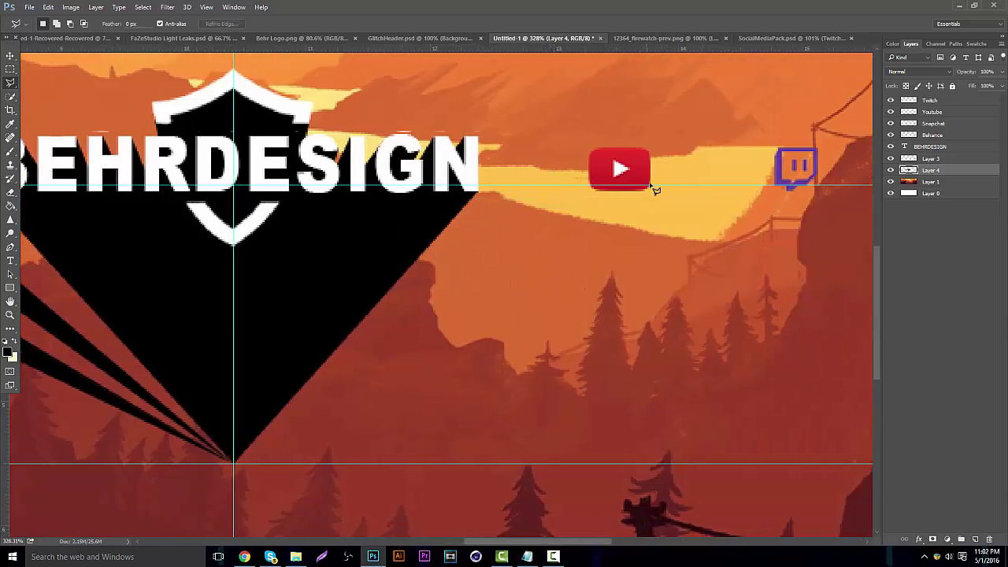
click(234, 462)
click(634, 163)
right_click(634, 163)
click(666, 320)
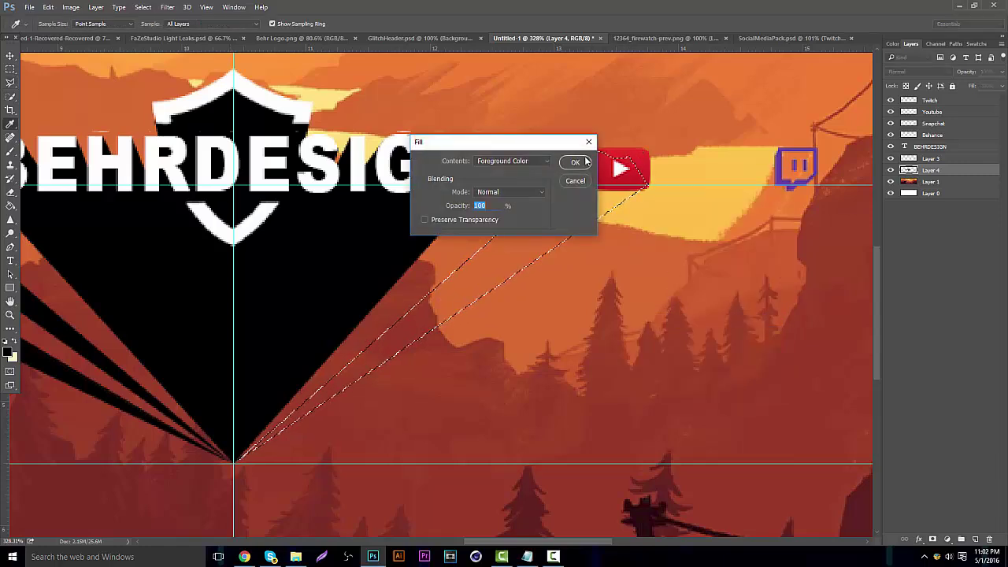
click(575, 162)
right_click(639, 174)
click(669, 186)
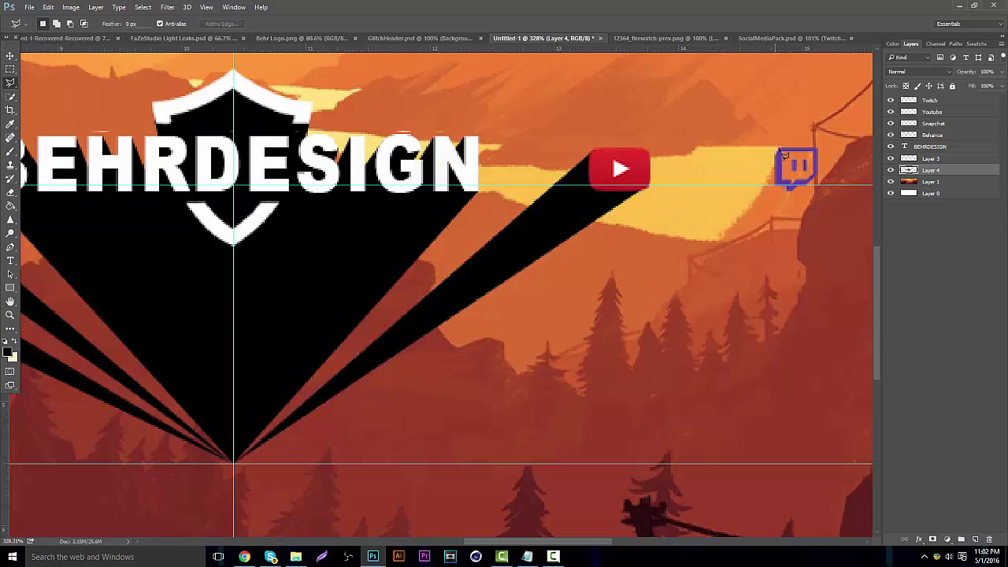
Lasso a wedge from the Twitch icon to the guide intersection, fill it with the foreground colour at 100% opacity, and deselect
click(780, 150)
click(234, 461)
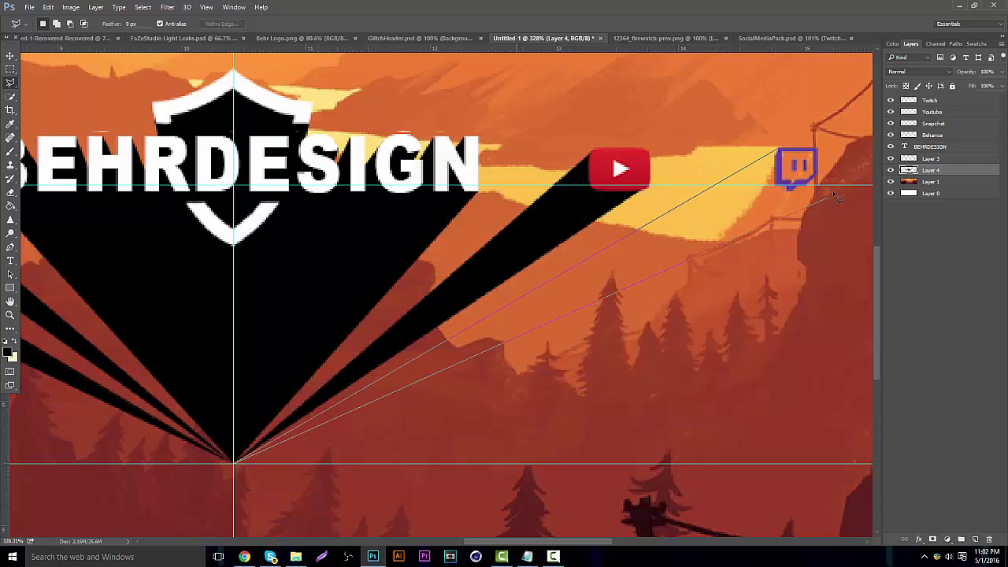
click(790, 155)
right_click(789, 155)
click(811, 316)
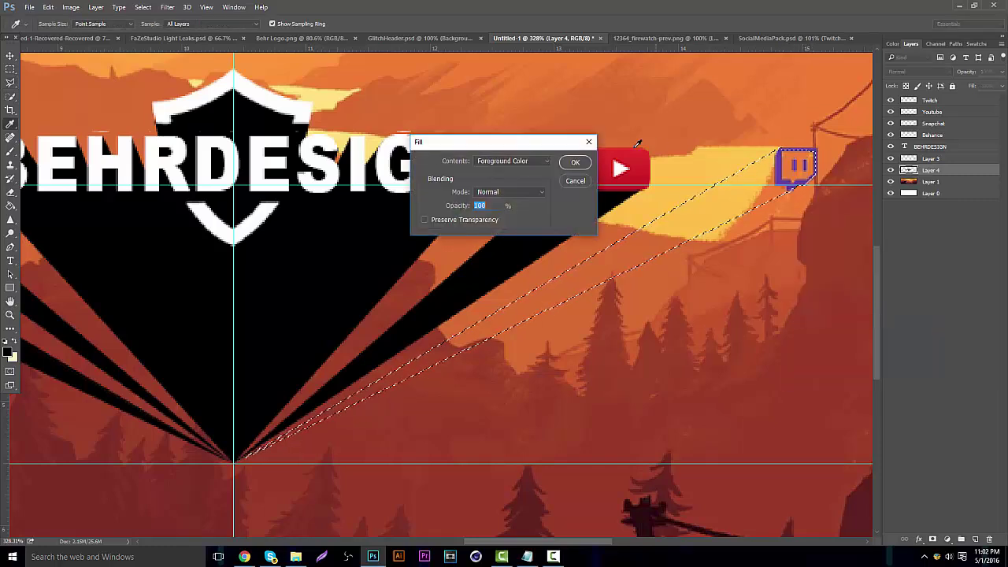
click(574, 163)
right_click(561, 162)
click(583, 169)
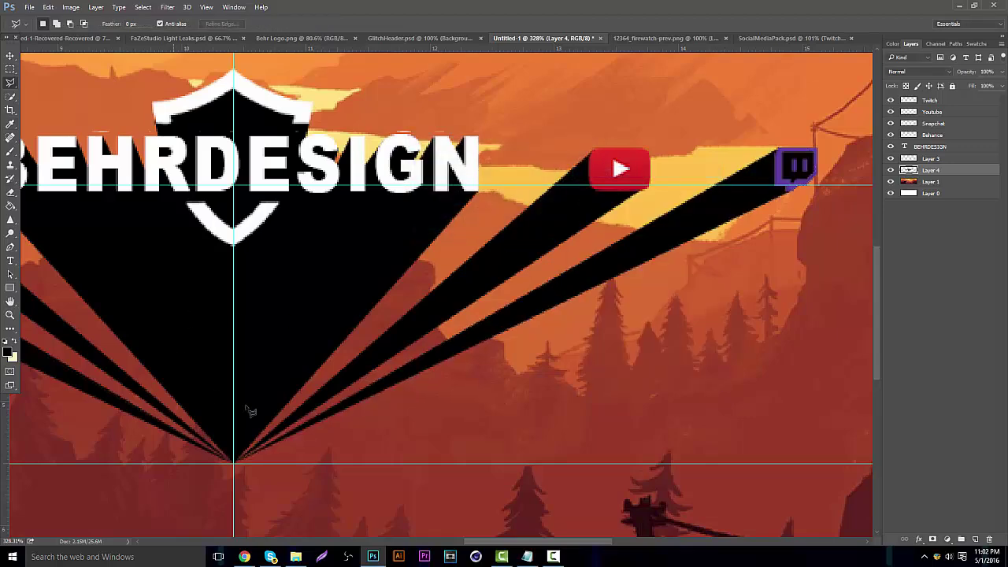
Lasso the white play triangle on the Youtube layer, delete it from the icon, and deselect
click(11, 314)
drag(330, 315, 507, 305)
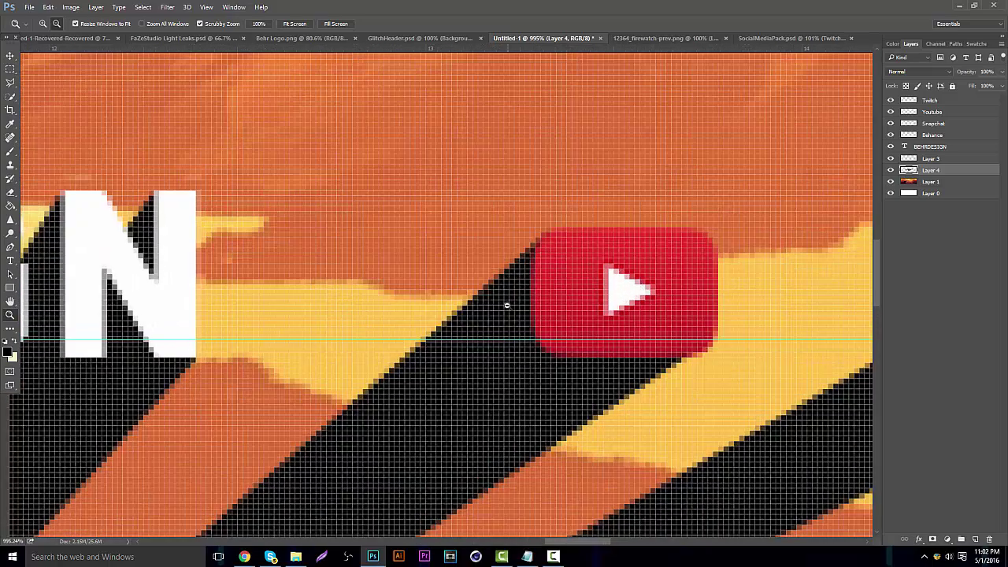
click(10, 82)
click(946, 111)
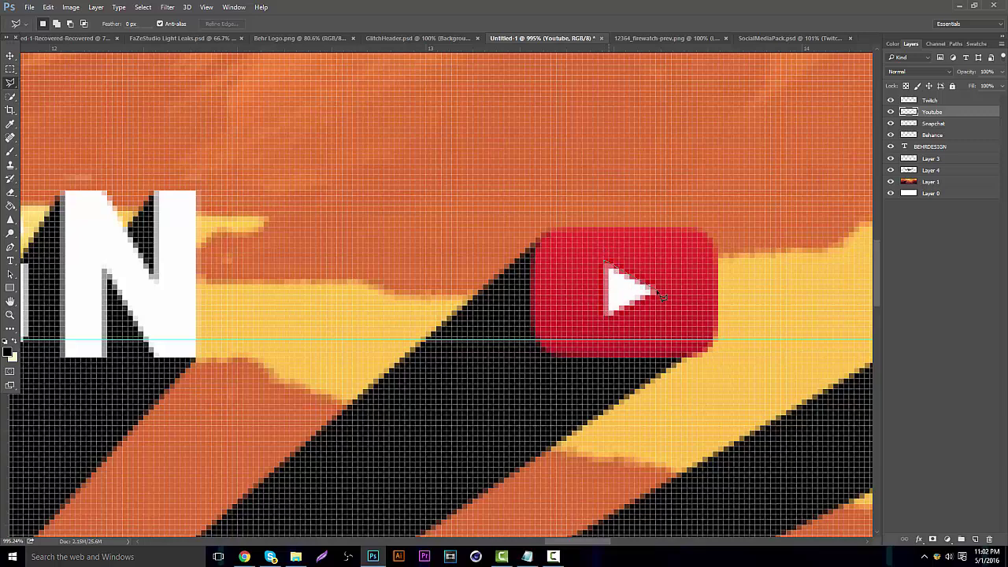
click(613, 319)
key(Delete)
key(ctrl+d)
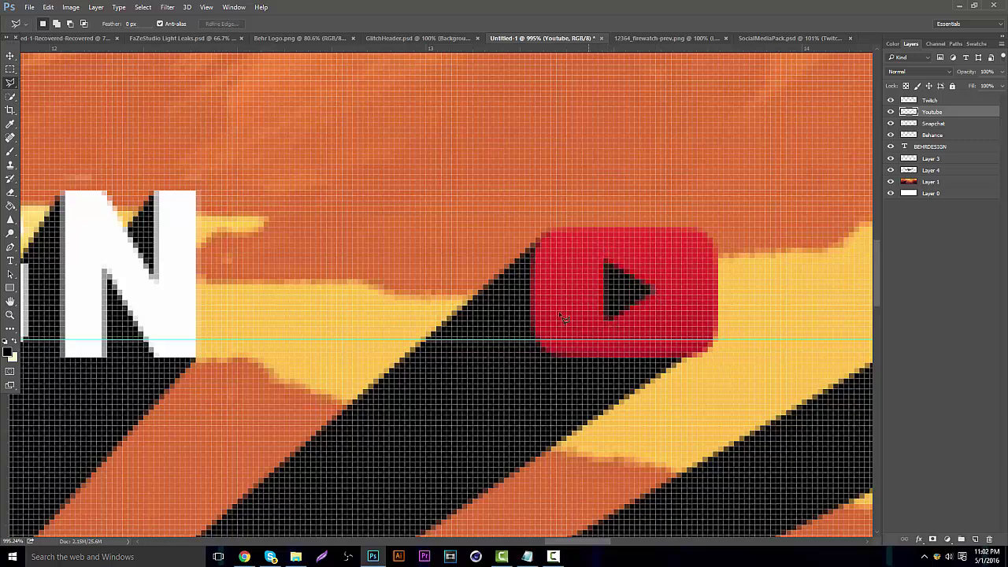
Fit the whole banner on screen and hide the guides
click(10, 315)
key(ctrl+0)
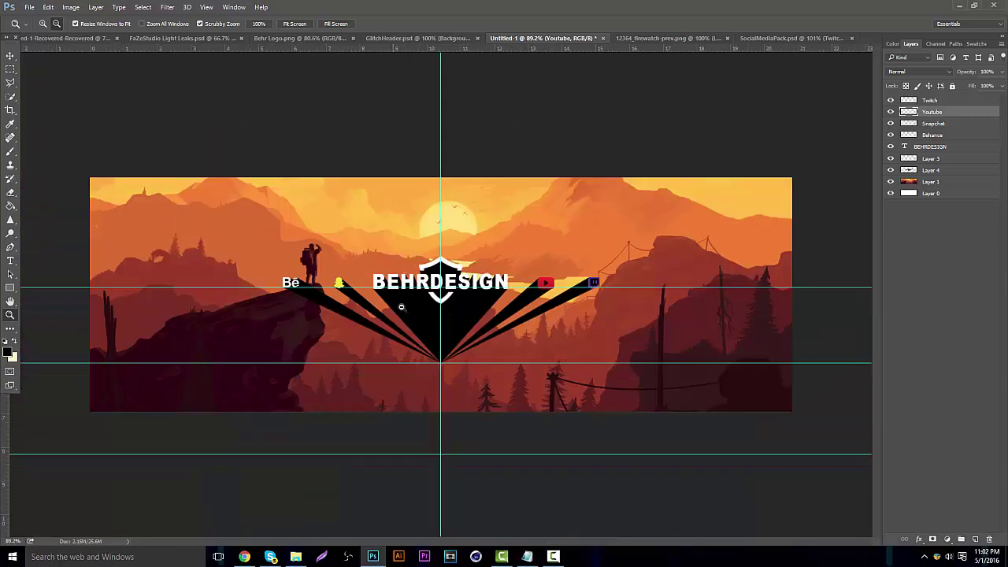
key(ctrl+semicolon)
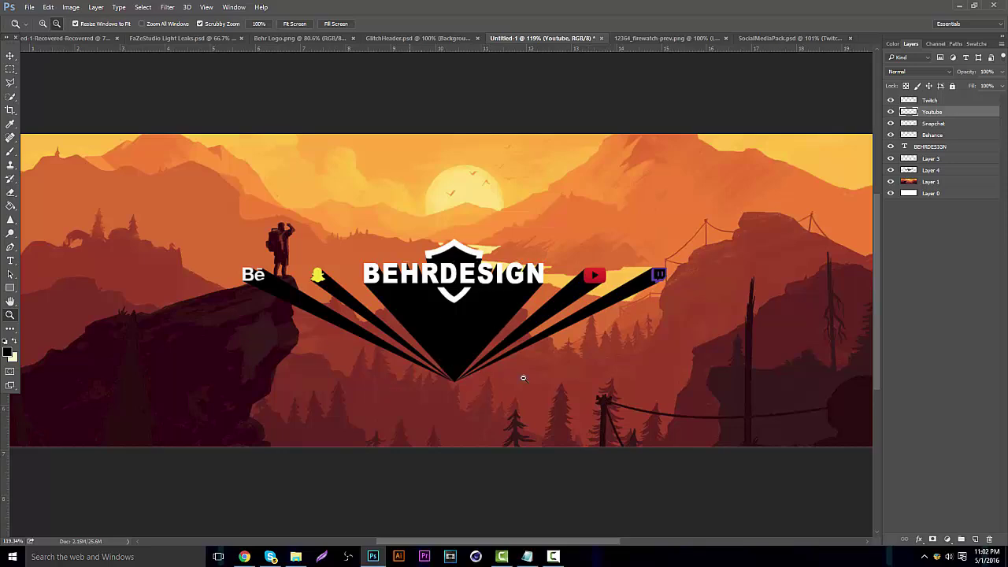
Lower the opacity of Layer 4 to 40% to expose the cliff edge under the Behance shadow
click(270, 304)
click(243, 255)
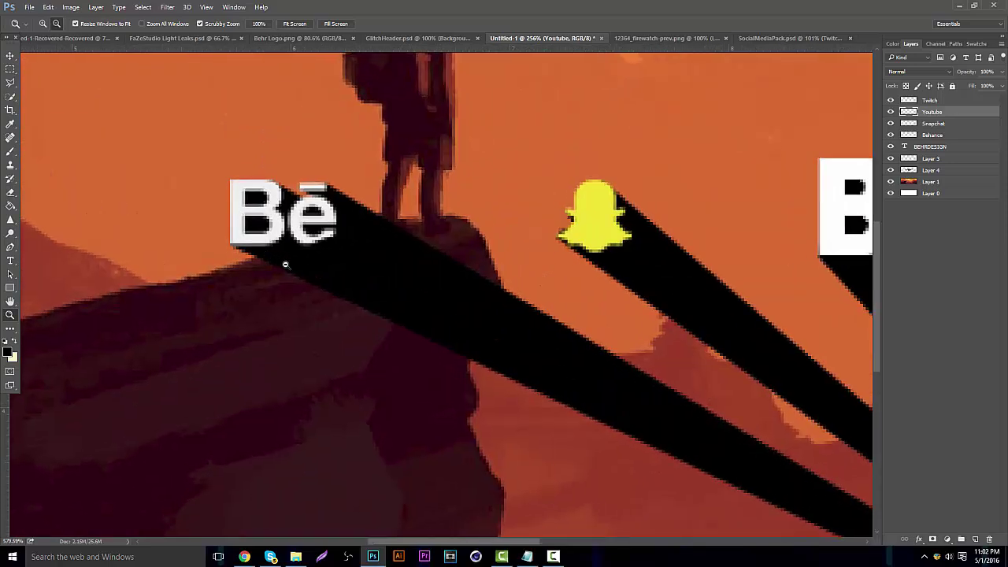
click(286, 265)
drag(307, 271, 859, 90)
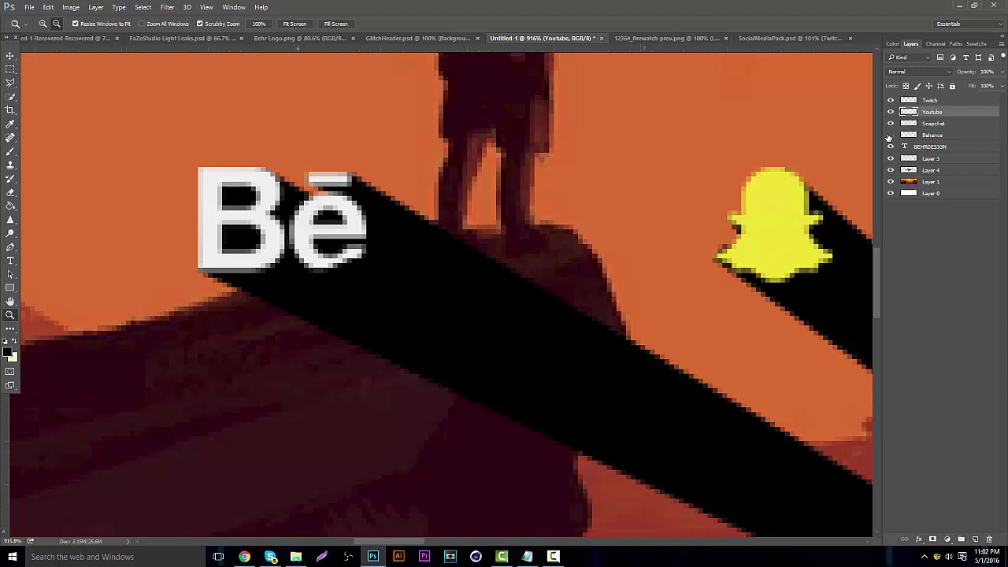
click(914, 160)
click(917, 170)
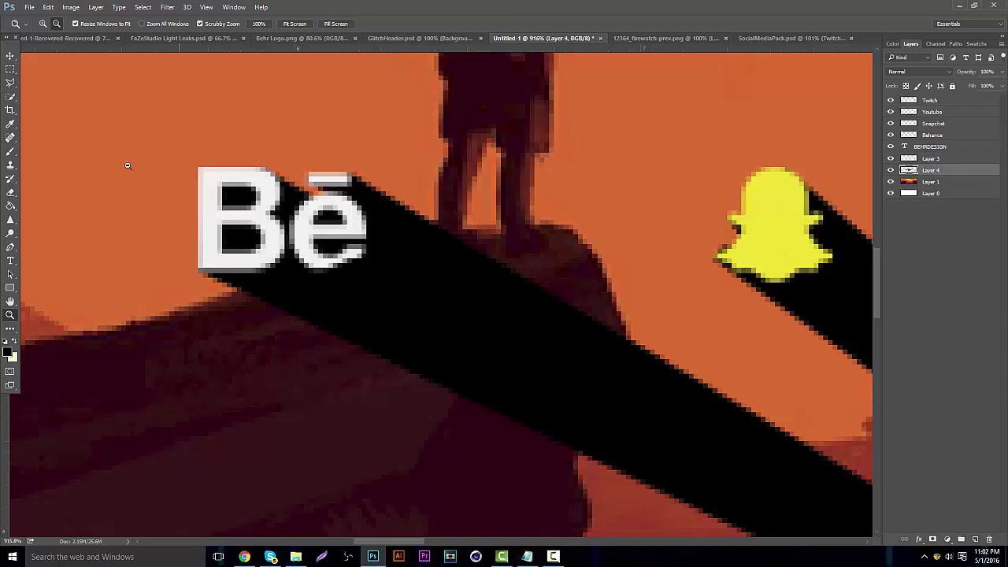
click(10, 247)
click(1001, 72)
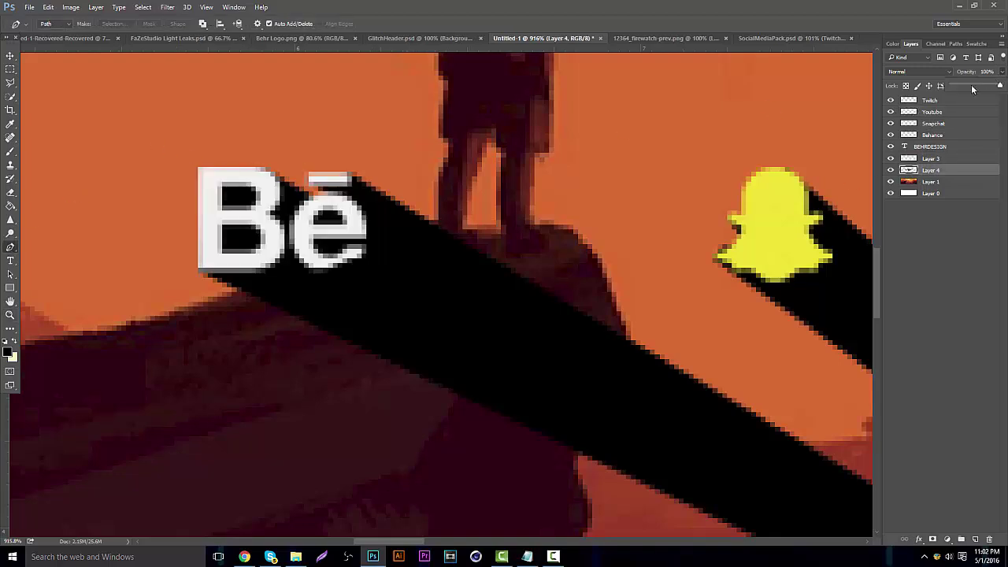
drag(994, 85, 971, 85)
Draw a closed Pen path along the cliff's edge around the part of the rock covered by the Behance shadow
click(208, 303)
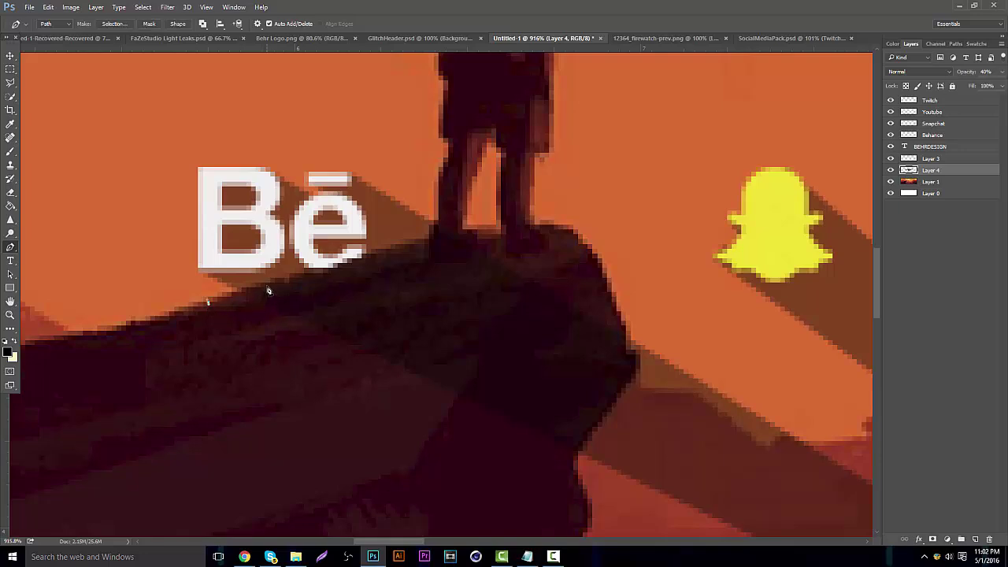
click(266, 281)
click(507, 231)
click(593, 301)
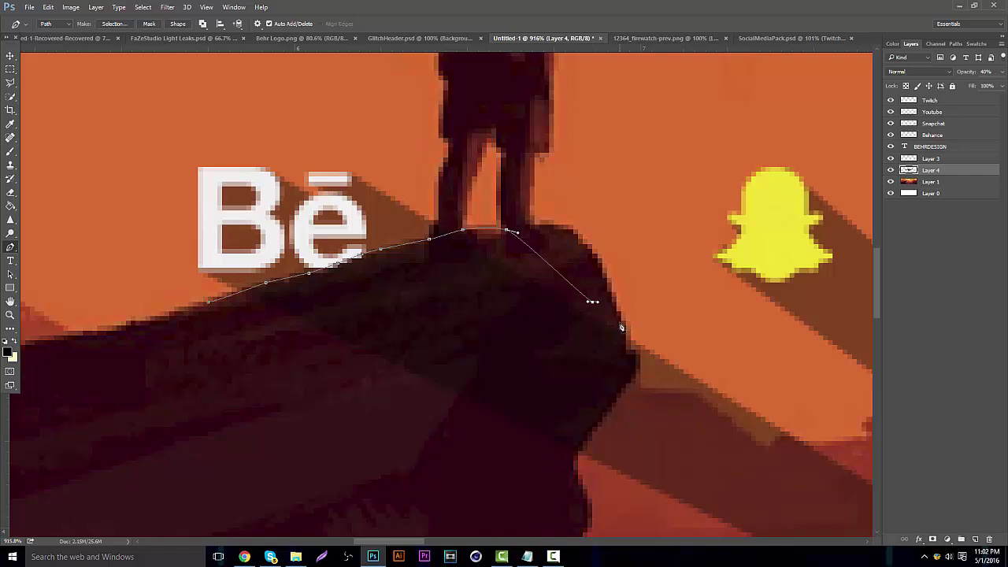
click(578, 451)
click(563, 474)
drag(400, 435, 367, 432)
click(199, 330)
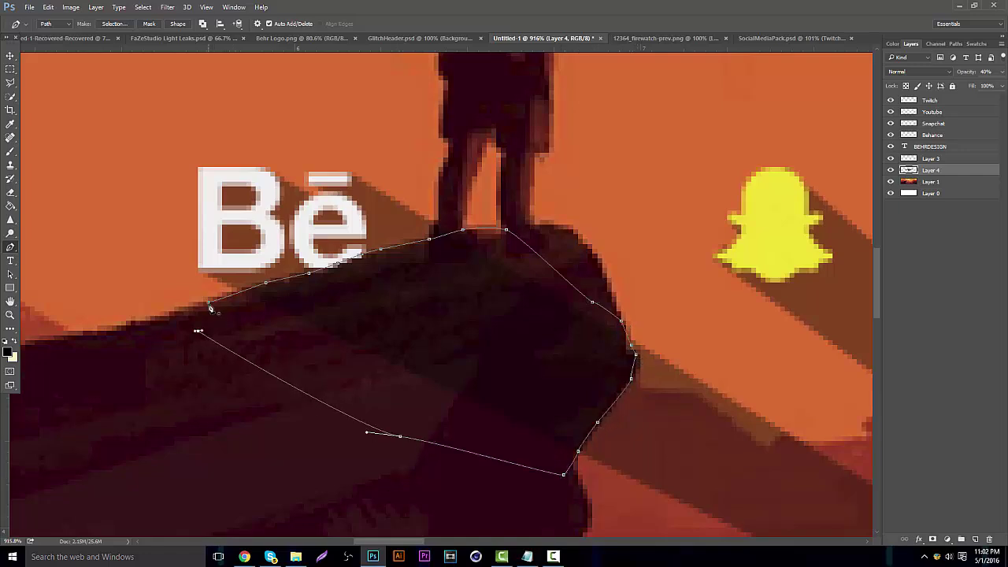
click(209, 304)
Convert the cliff path to a selection with a 0-pixel feather, delete the shadow inside it, and deselect
right_click(310, 324)
click(346, 103)
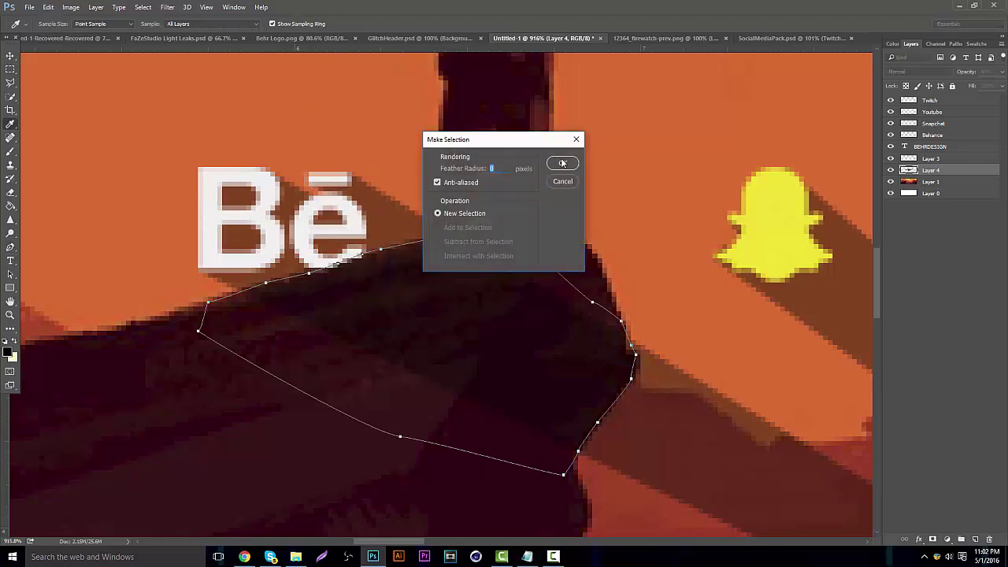
click(562, 163)
key(ctrl+d)
Restore the opacity of Layer 4 to 100%
click(10, 315)
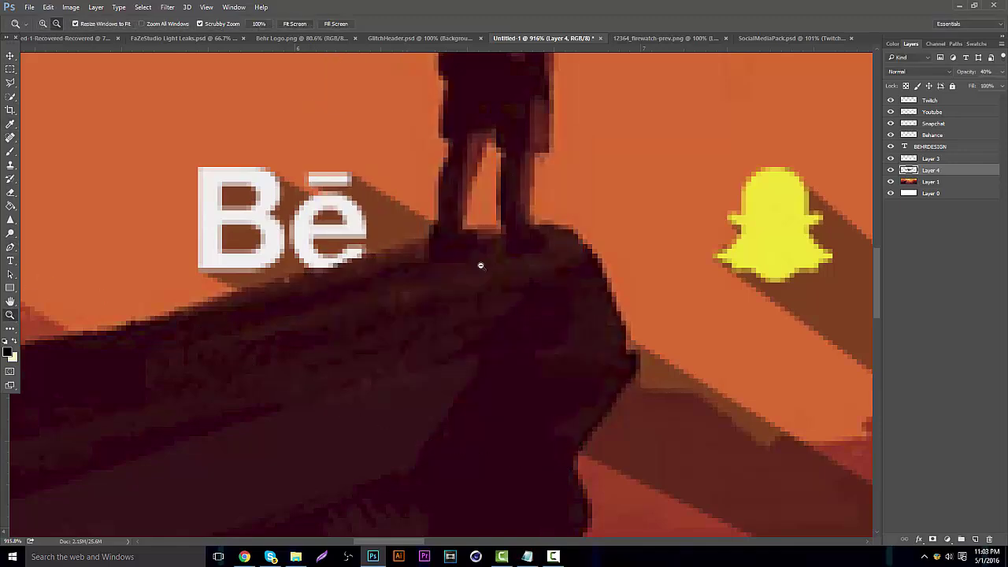
scroll(555, 258, down, 10)
drag(418, 260, 863, 118)
click(1002, 73)
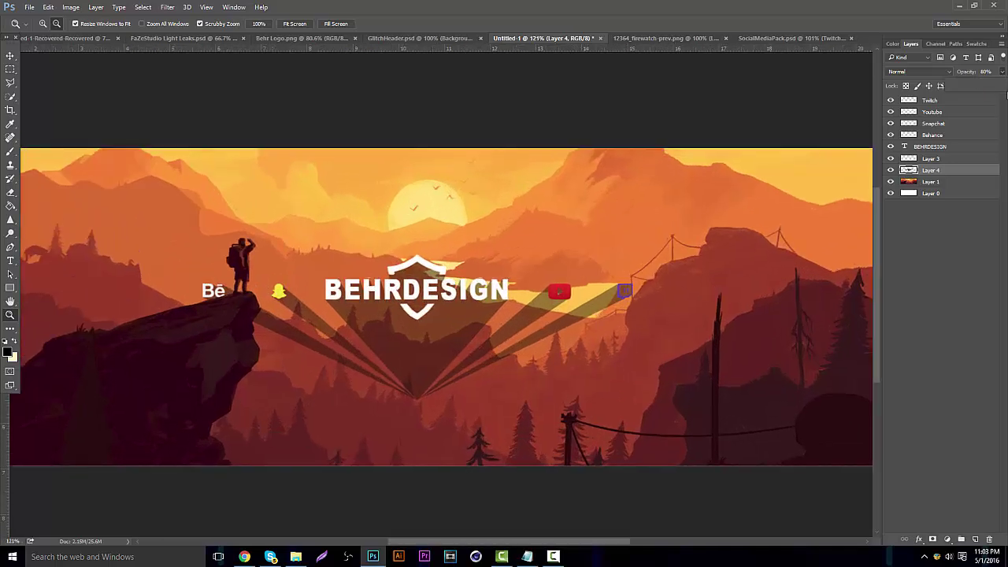
drag(1007, 92, 1005, 87)
Fade out the lower ends of the shadow wedges on Layer 4 with a soft 259 px eraser at 100% opacity
click(399, 338)
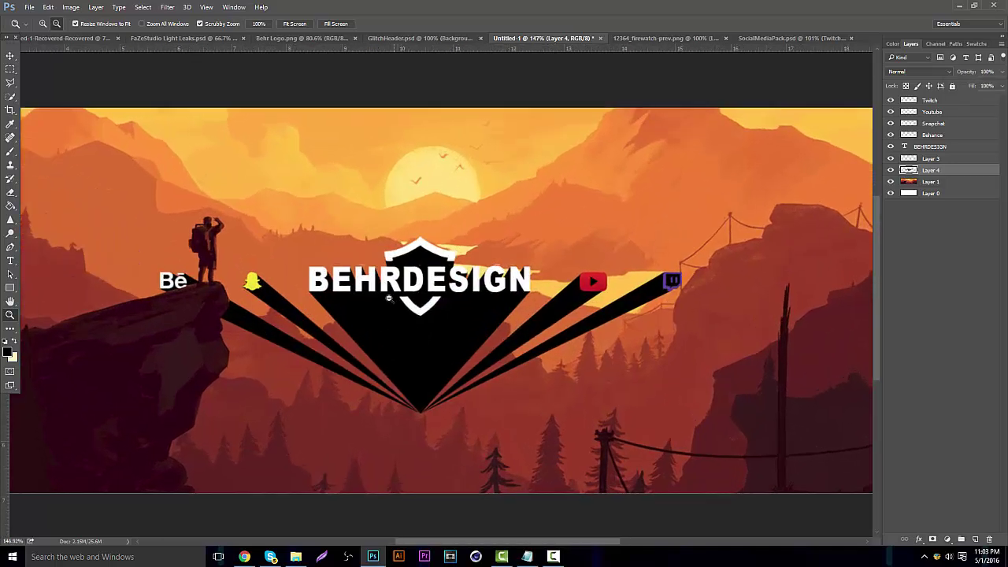
click(10, 193)
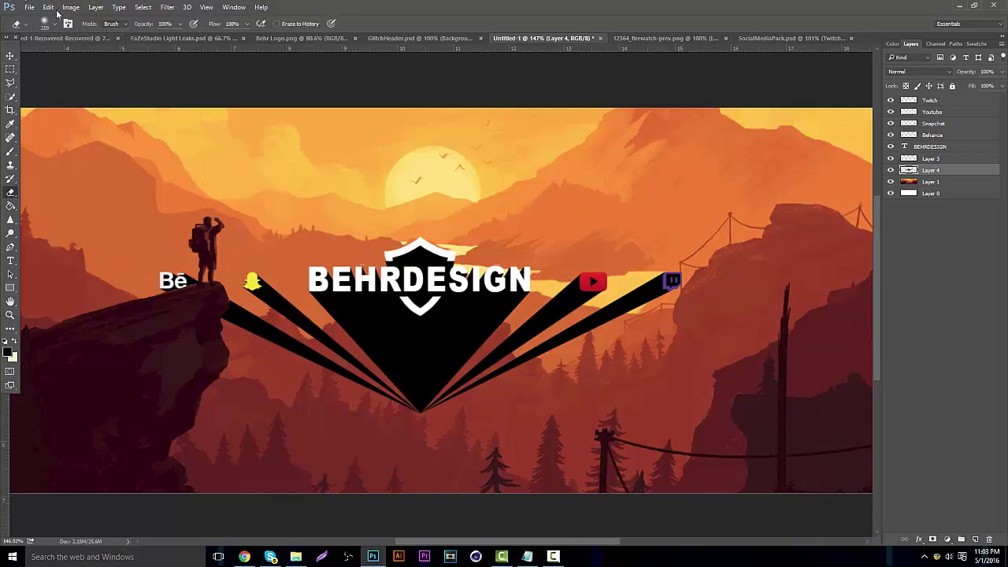
mouse_move(405, 495)
mouse_down()
mouse_move(433, 500)
mouse_move(396, 497)
mouse_move(471, 465)
mouse_move(308, 463)
mouse_move(546, 469)
mouse_move(281, 452)
mouse_move(465, 451)
mouse_move(271, 439)
mouse_move(183, 419)
mouse_move(338, 419)
mouse_move(489, 438)
mouse_move(597, 421)
mouse_move(641, 433)
mouse_move(670, 470)
mouse_move(644, 445)
mouse_move(600, 428)
mouse_move(526, 402)
mouse_move(473, 401)
mouse_move(300, 429)
mouse_move(244, 455)
mouse_move(201, 491)
mouse_move(305, 450)
mouse_move(393, 433)
mouse_move(489, 438)
mouse_move(574, 450)
mouse_up()
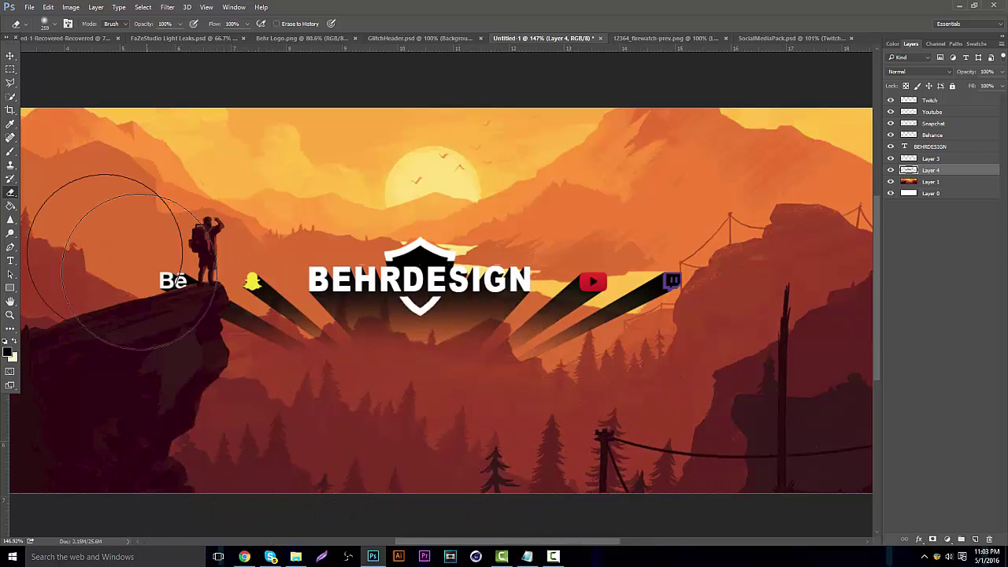
click(10, 150)
click(974, 538)
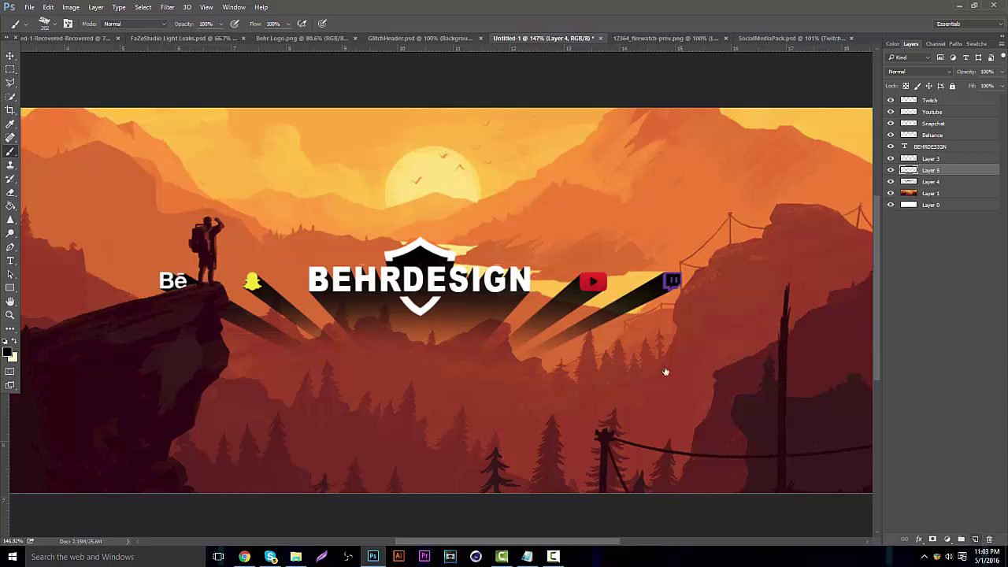
click(48, 24)
click(54, 100)
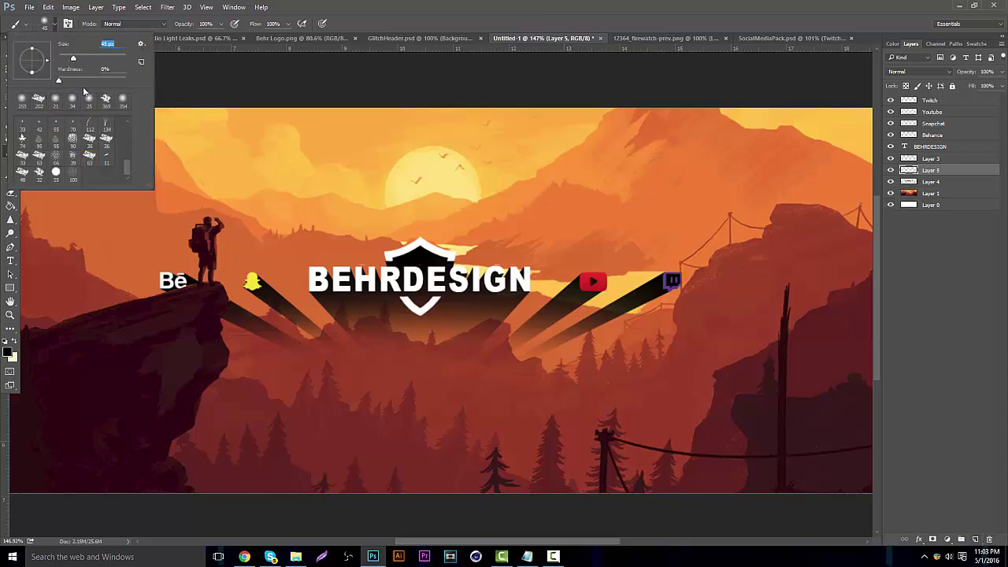
click(123, 79)
drag(73, 58, 66, 58)
click(198, 456)
mouse_move(181, 472)
mouse_down()
mouse_move(233, 428)
mouse_move(317, 408)
mouse_move(449, 418)
mouse_move(607, 466)
mouse_up()
key(ctrl+z)
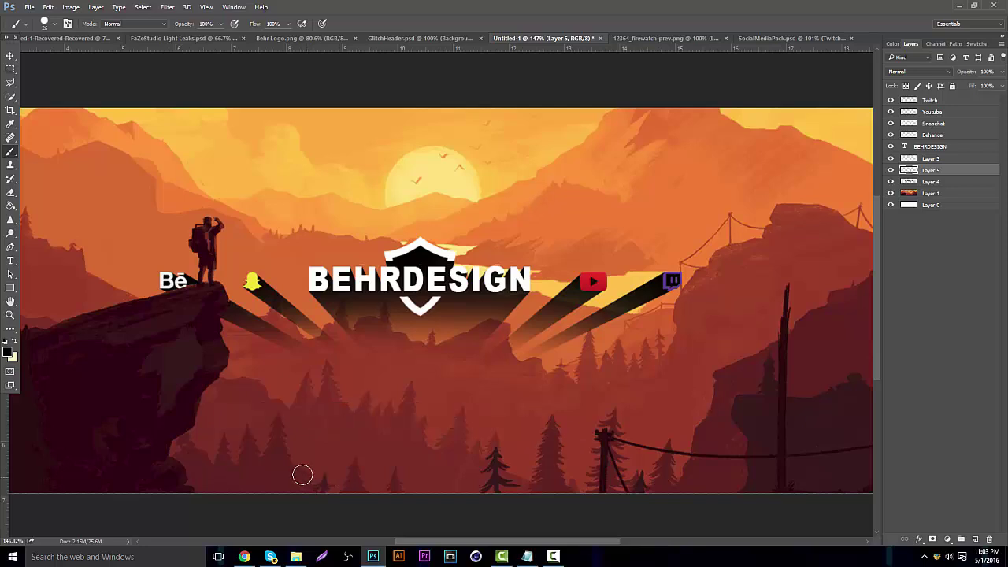
mouse_move(302, 475)
mouse_down()
mouse_move(322, 444)
mouse_move(388, 403)
mouse_move(486, 416)
mouse_move(573, 471)
mouse_up()
mouse_move(540, 429)
mouse_down()
mouse_move(457, 399)
mouse_move(337, 417)
mouse_move(295, 476)
mouse_up()
click(989, 540)
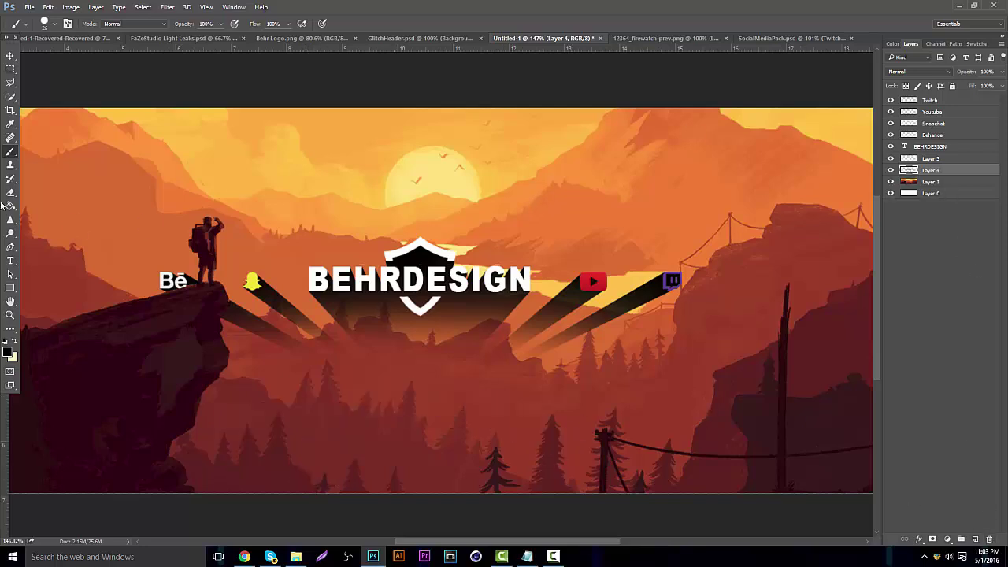
Erase slightly more of the shadow wedges' lower ends on Layer 4 with the soft 259 px eraser and review the banner up close
click(10, 193)
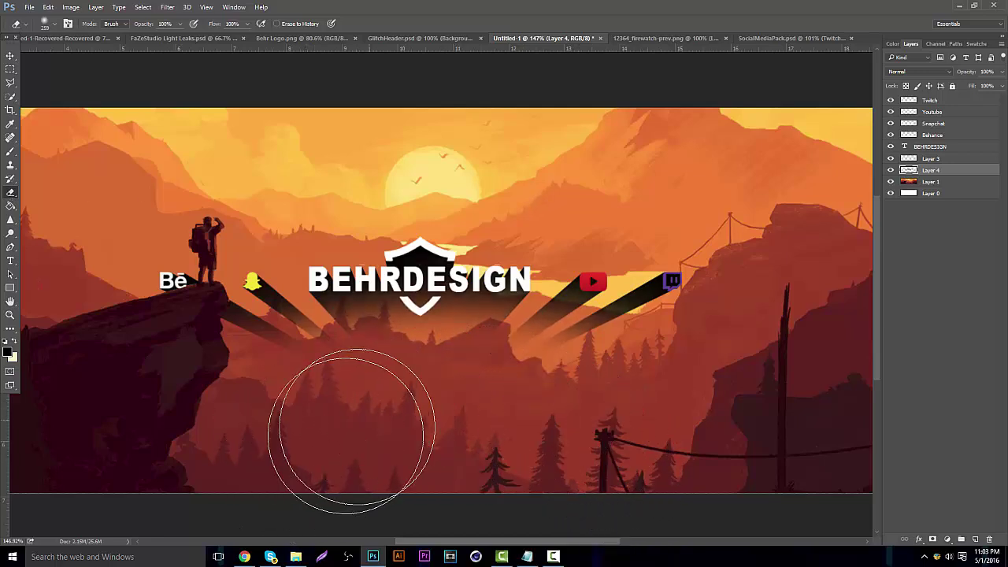
click(11, 314)
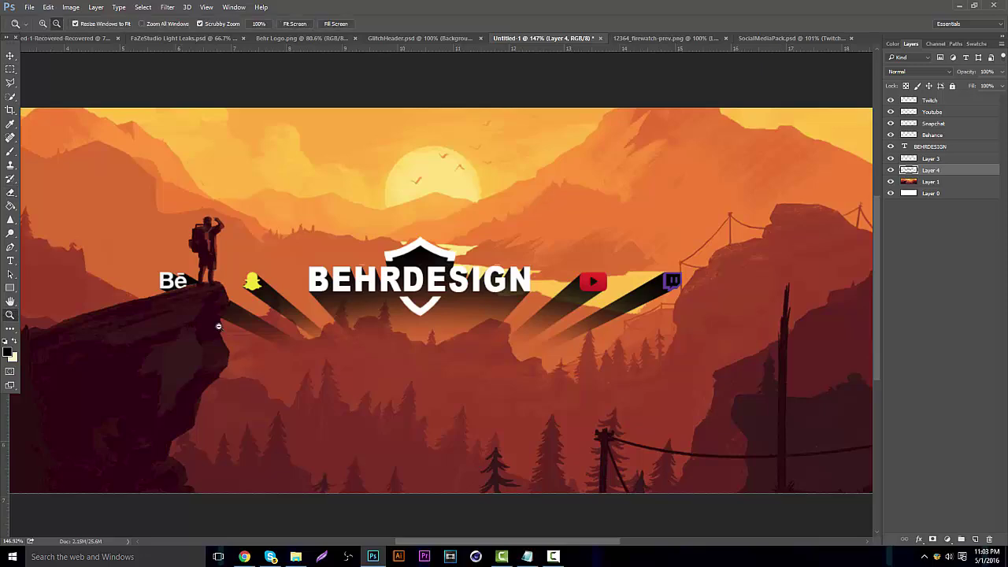
alt+click(372, 294)
click(409, 288)
click(445, 281)
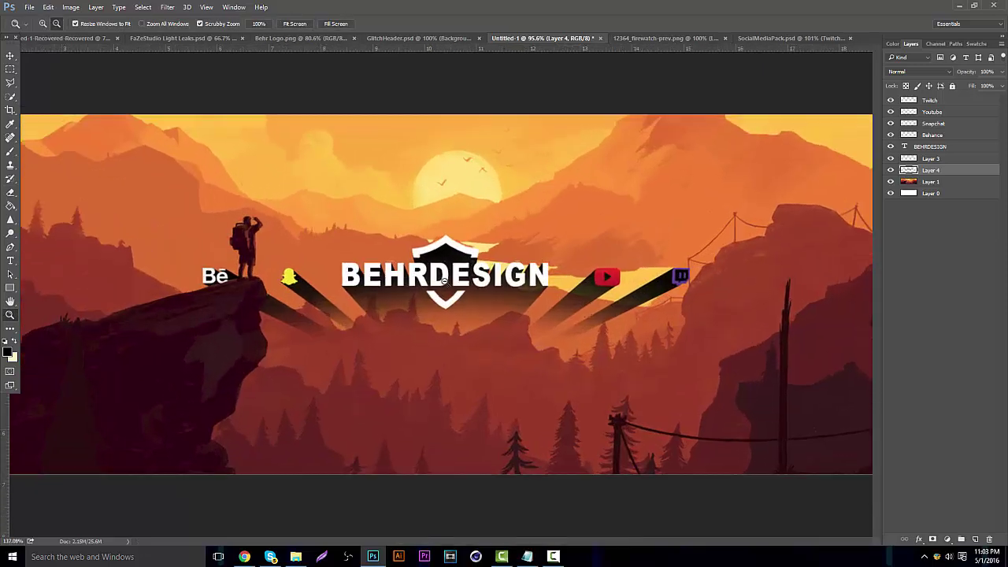
click(444, 281)
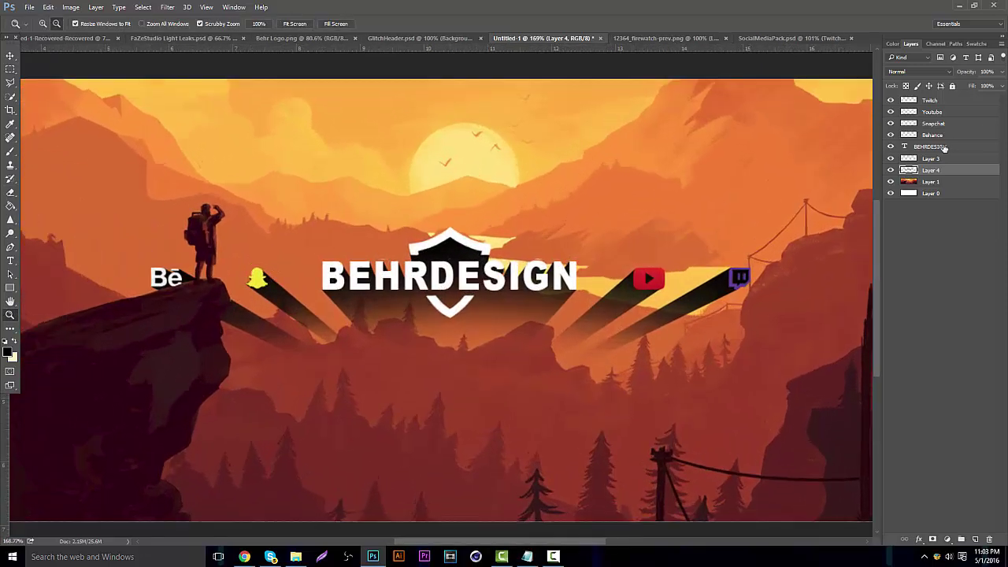
Check the shield layer by toggling its visibility, and merge the Twitch, Youtube, Snapchat and Behance layers into one
click(892, 159)
click(891, 158)
click(891, 158)
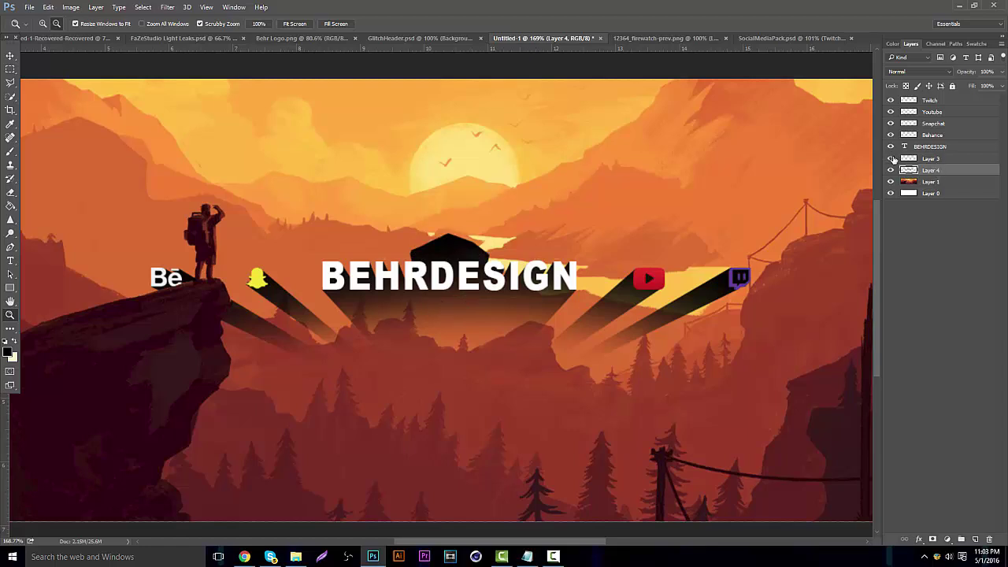
click(891, 158)
click(944, 136)
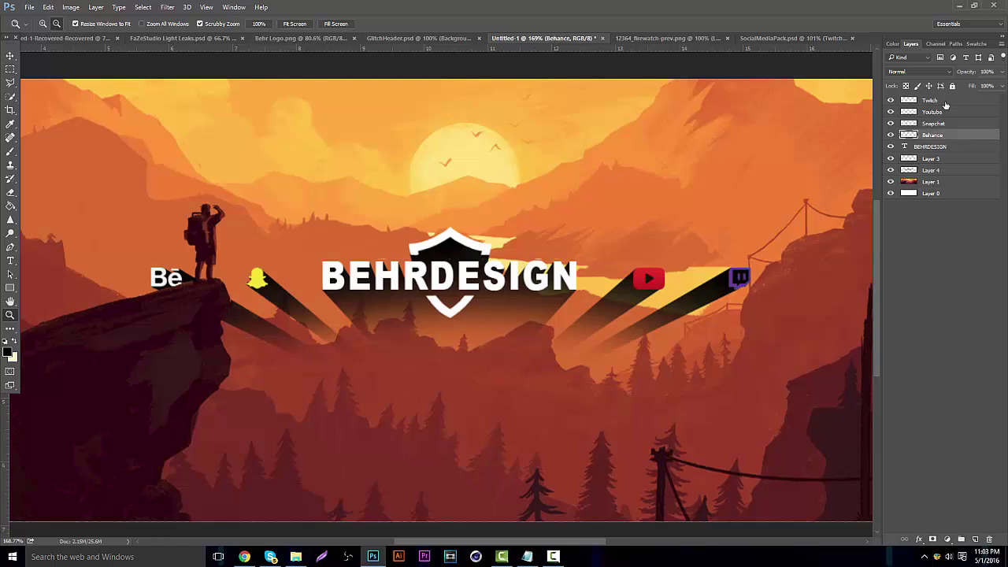
shift+click(945, 100)
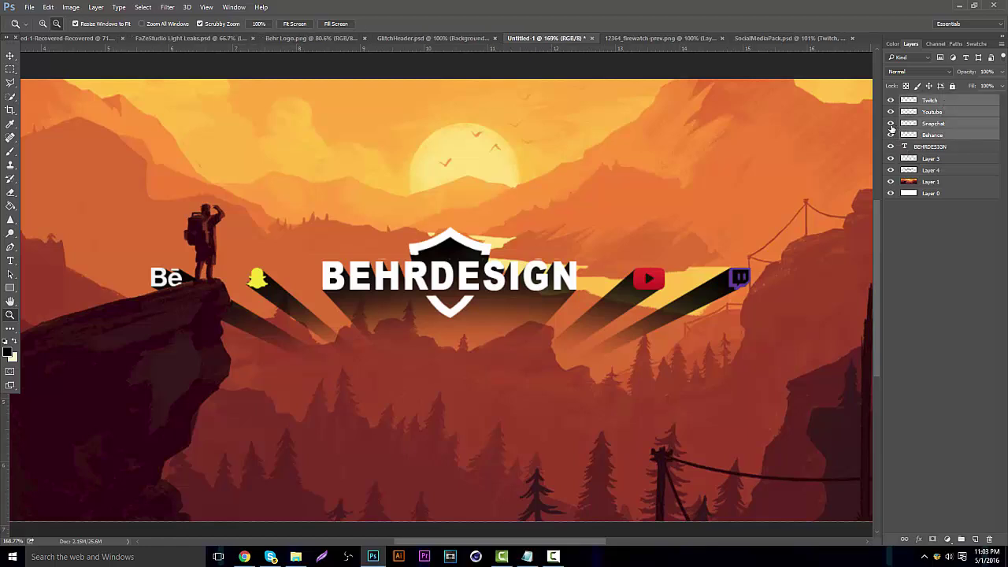
key(ctrl+e)
Duplicate Layer 1 above the merged icons, clip the copy to them, and move it down so bright sky fills the icons
click(939, 148)
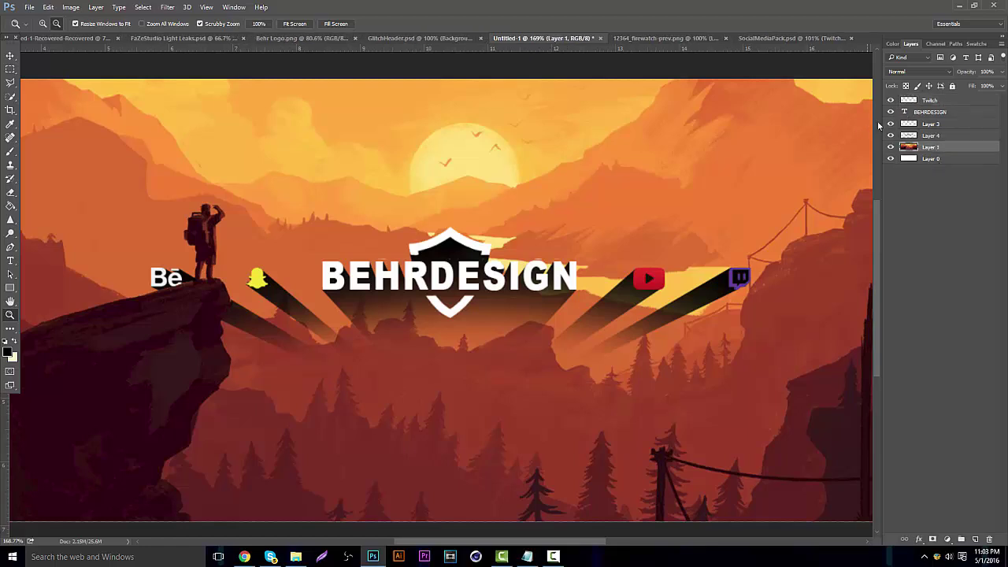
key(ctrl+j)
drag(929, 148, 948, 102)
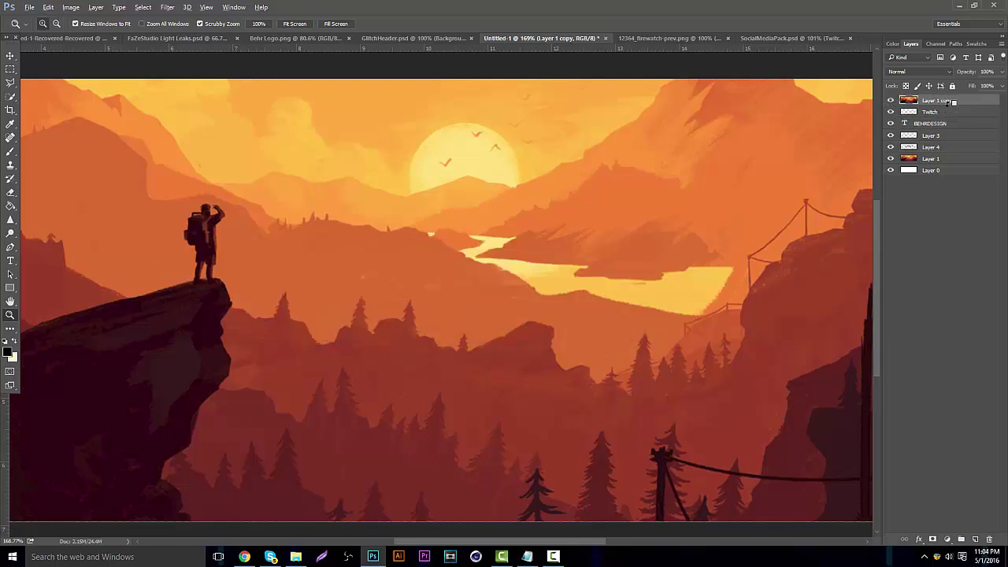
alt+click(947, 102)
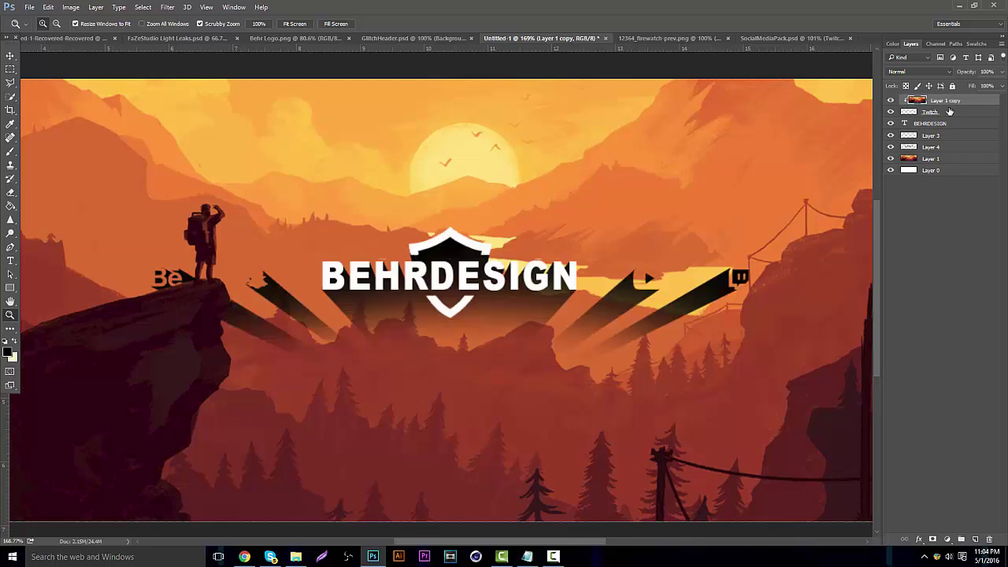
click(10, 56)
drag(378, 209, 364, 389)
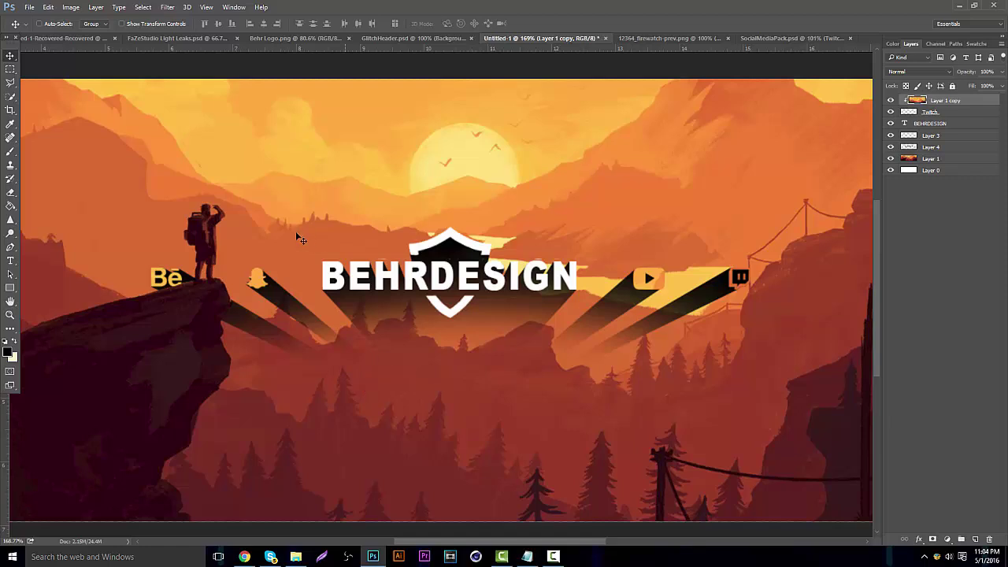
Duplicate Layer 1 above the BEHRDESIGN text, clip the copy to the text, and move it down so bright sky fills the letters
click(925, 156)
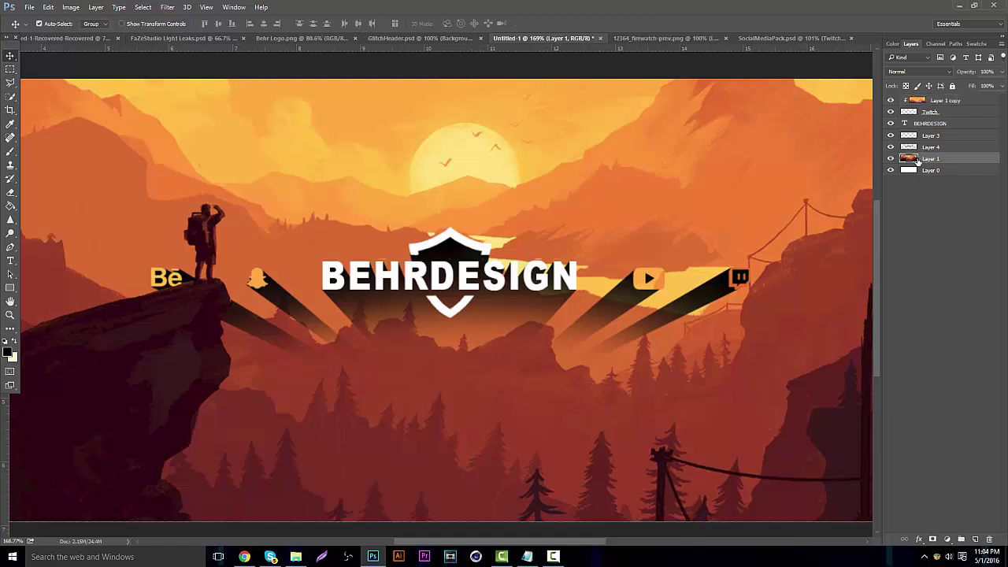
key(ctrl+j)
mouse_move(938, 159)
mouse_down()
mouse_move(931, 111)
mouse_move(934, 124)
mouse_move(949, 124)
mouse_up()
key(ctrl+alt+g)
drag(526, 174, 529, 269)
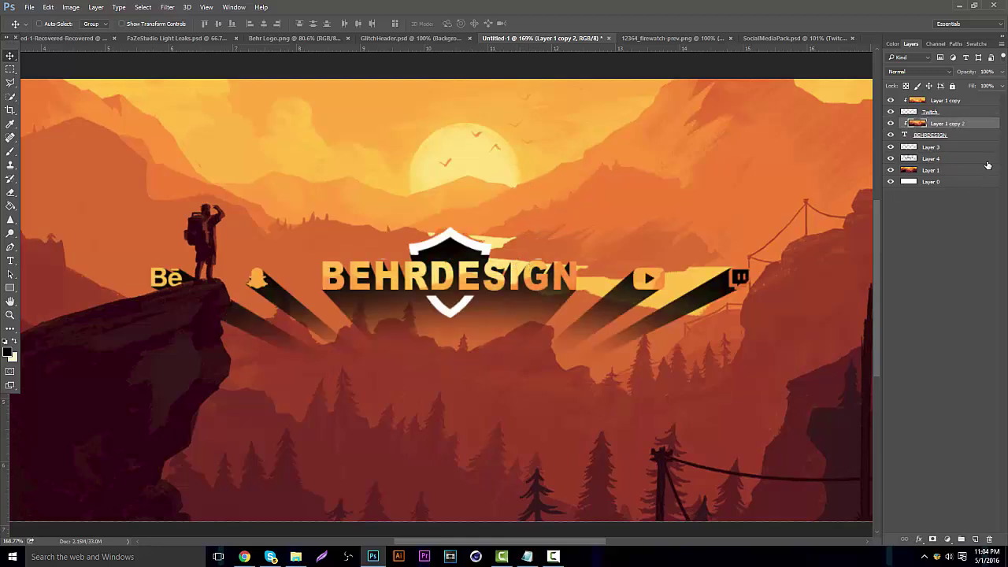
Duplicate Layer 1 above the shield on Layer 3, clip the copy to it, and move it down so bright sky fills the outline
click(933, 170)
key(ctrl+j)
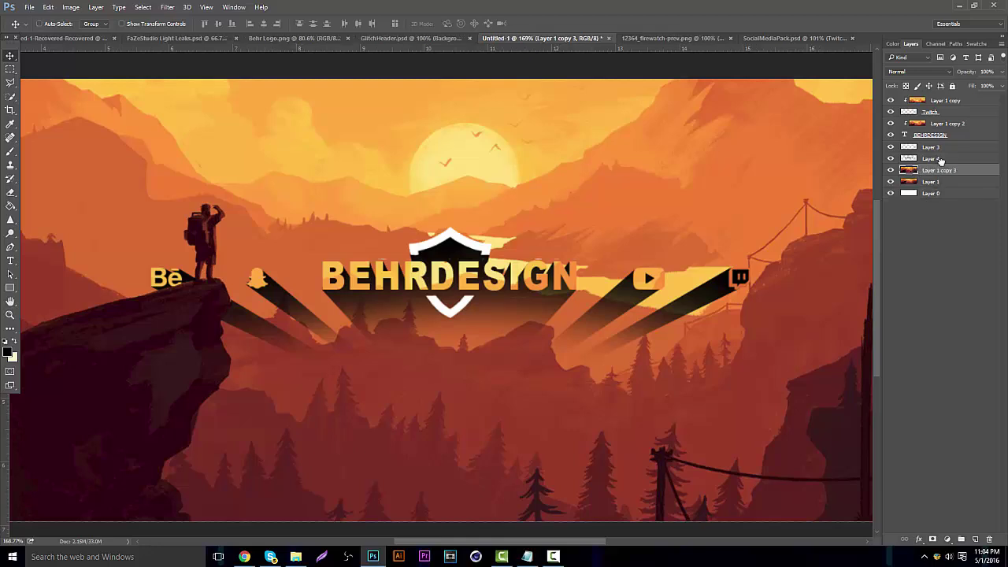
drag(930, 170, 951, 150)
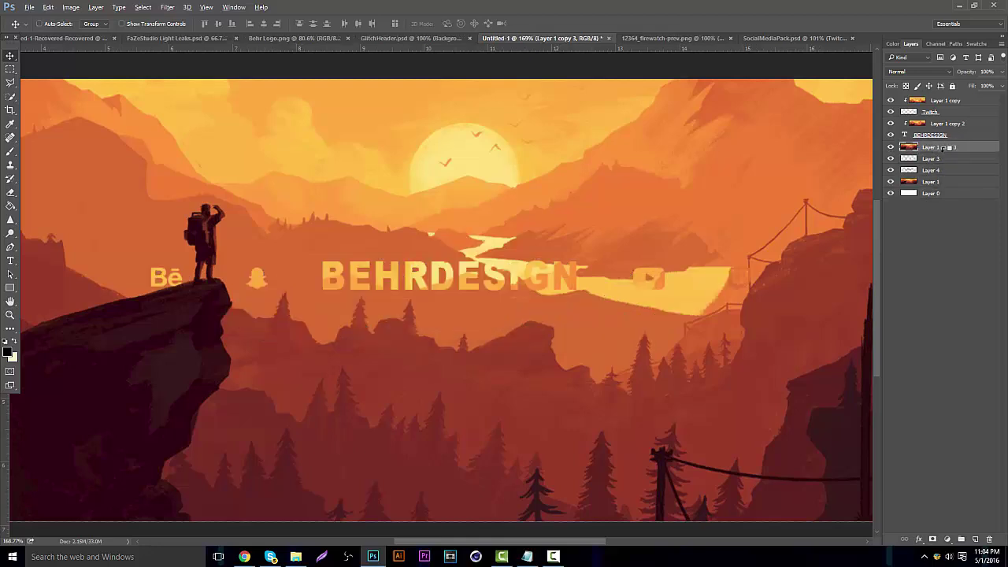
alt+click(949, 153)
drag(535, 189, 534, 286)
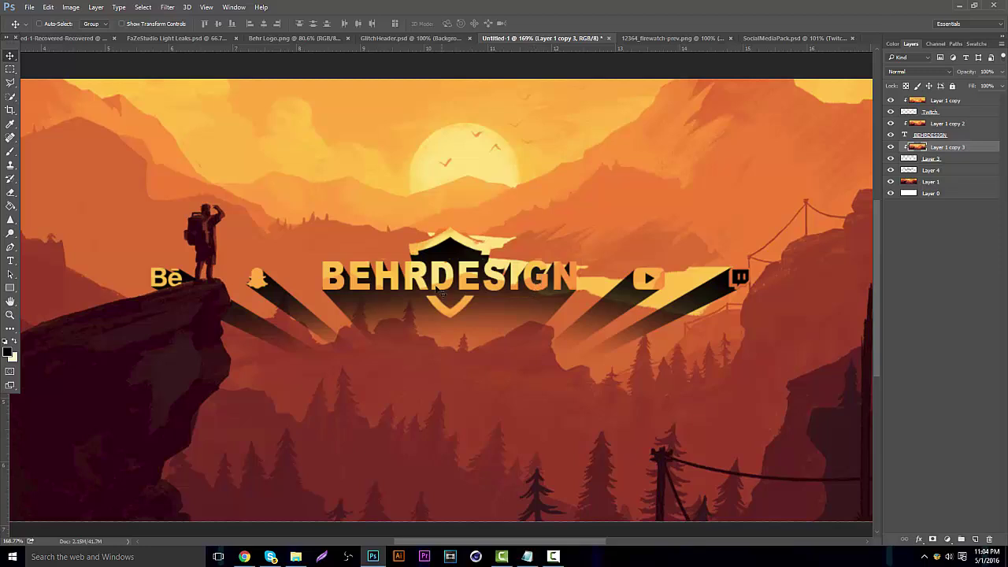
click(10, 315)
scroll(466, 300, down, 5)
scroll(466, 300, up, 3)
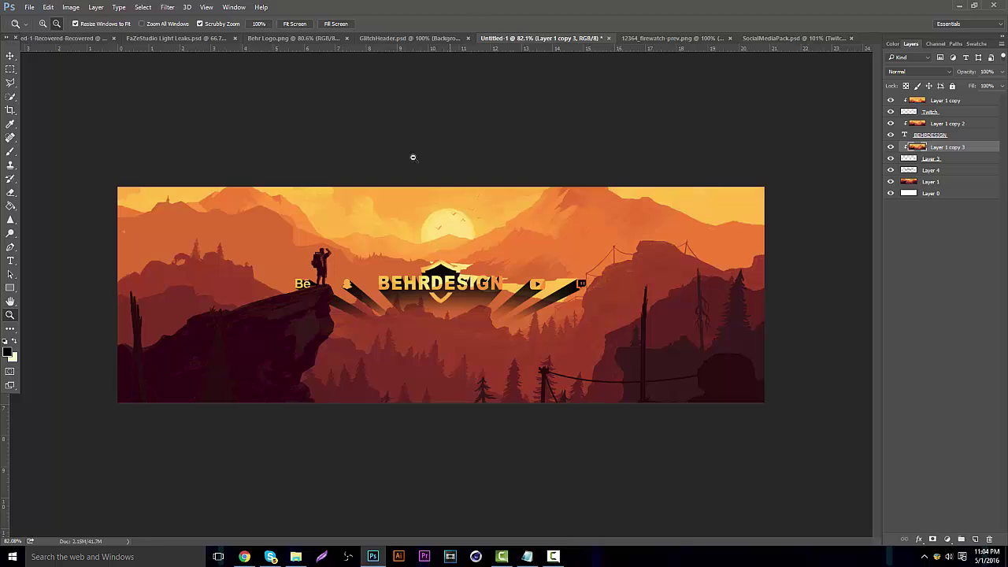
Copy the yellow-orange light leak on Layer 10 of FaZeStudio Light Leaks.psd into the Untitled-1 banner, over its upper-left area
click(186, 40)
key(v)
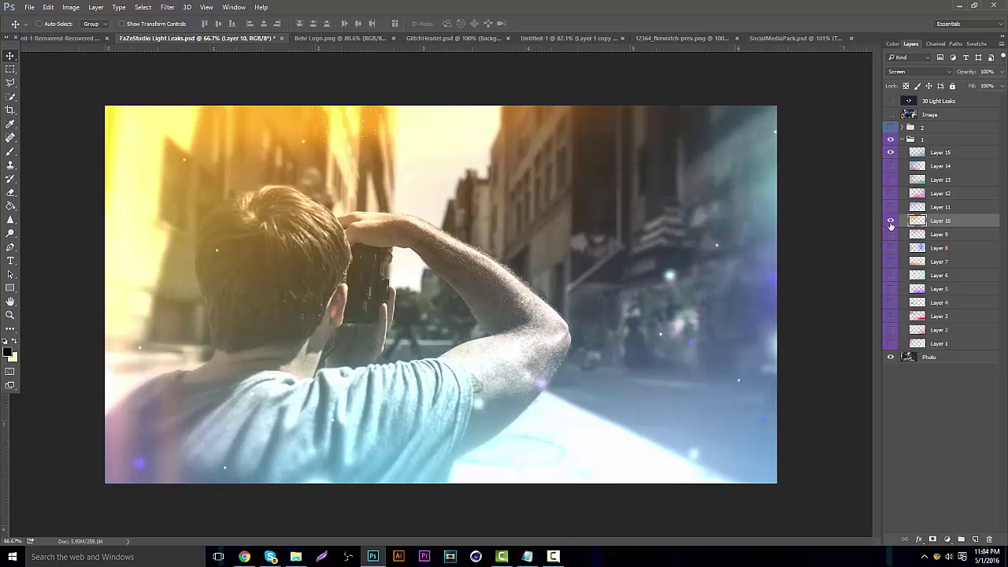
drag(570, 147, 634, 46)
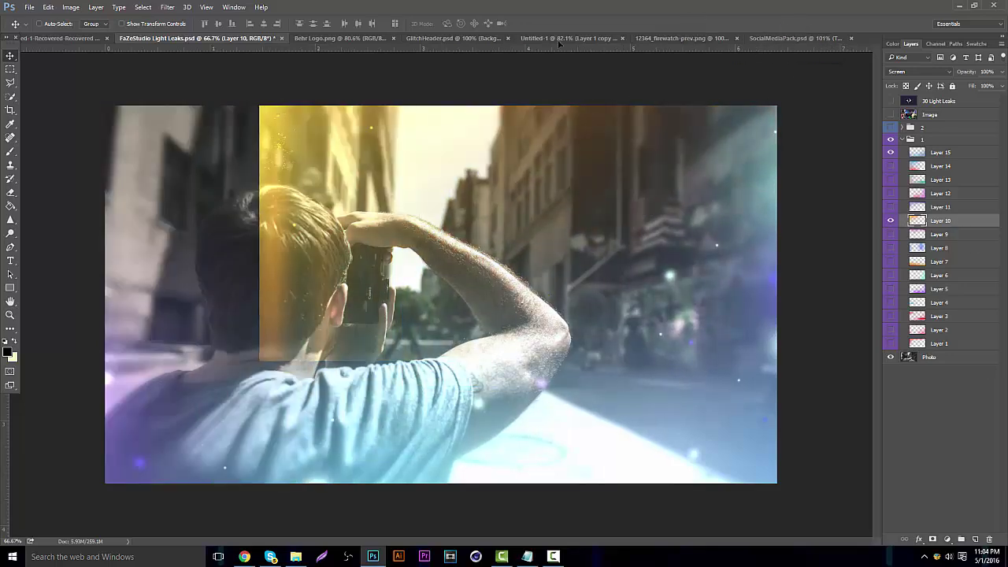
key(shift+Left)
key(shift+Left)
key(shift+Left)
key(shift+Left)
key(shift+Left)
key(shift+Left)
key(shift+Left)
key(shift+Left)
key(shift+Left)
key(shift+Left)
key(shift+Left)
key(shift+Left)
key(shift+Left)
key(shift+Left)
key(shift+Left)
key(shift+Left)
key(shift+Left)
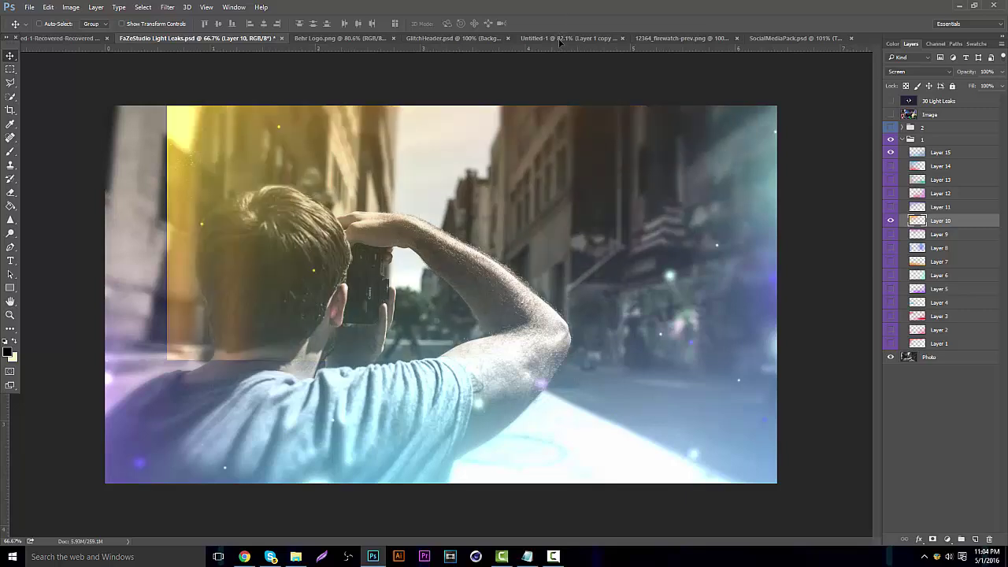
mouse_move(559, 43)
mouse_down()
mouse_move(523, 146)
mouse_move(483, 158)
mouse_move(591, 24)
mouse_move(572, 44)
mouse_up()
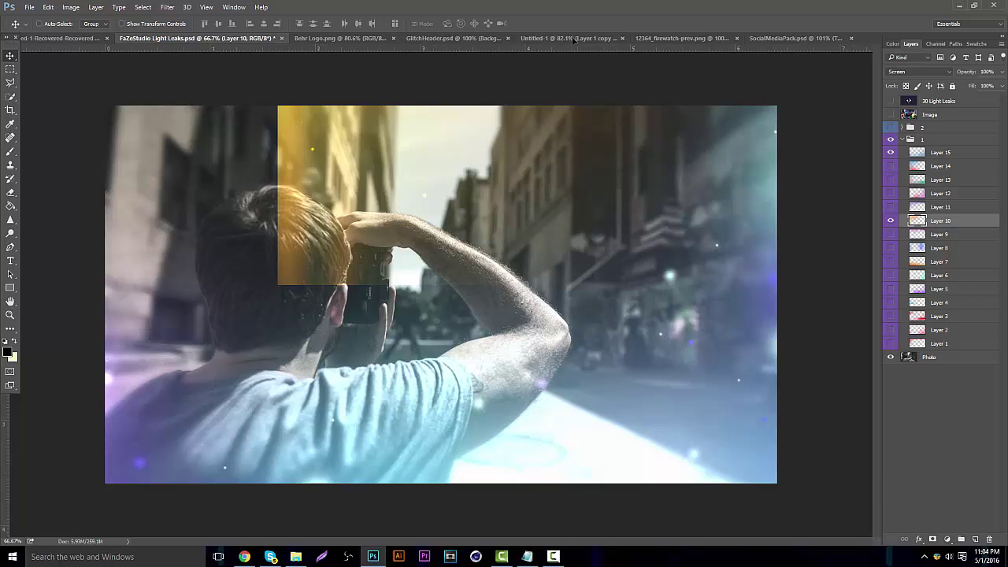
drag(575, 39, 398, 382)
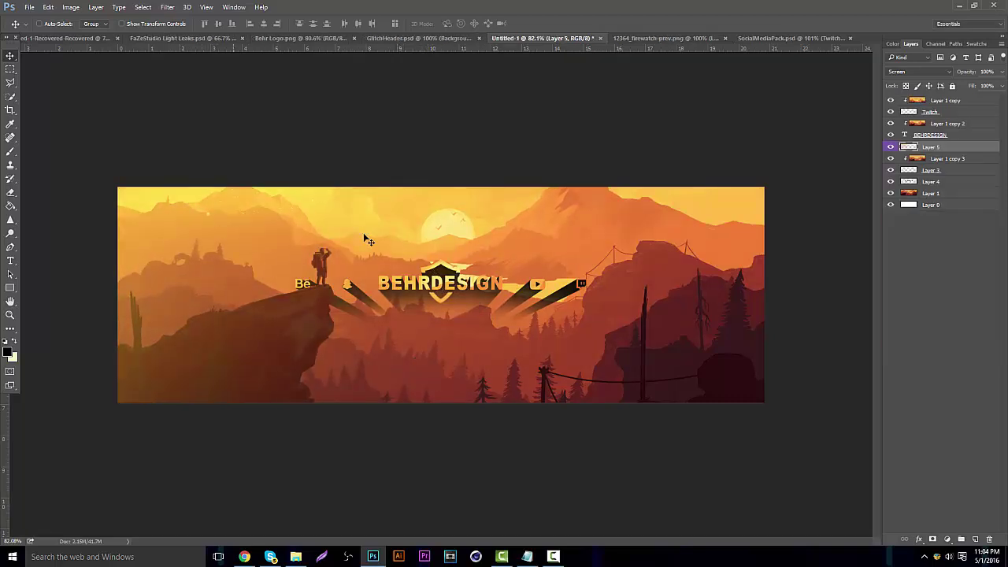
Move the light leak on Layer 5 to the top of the layer stack
click(10, 314)
drag(425, 283, 507, 231)
drag(944, 147, 937, 100)
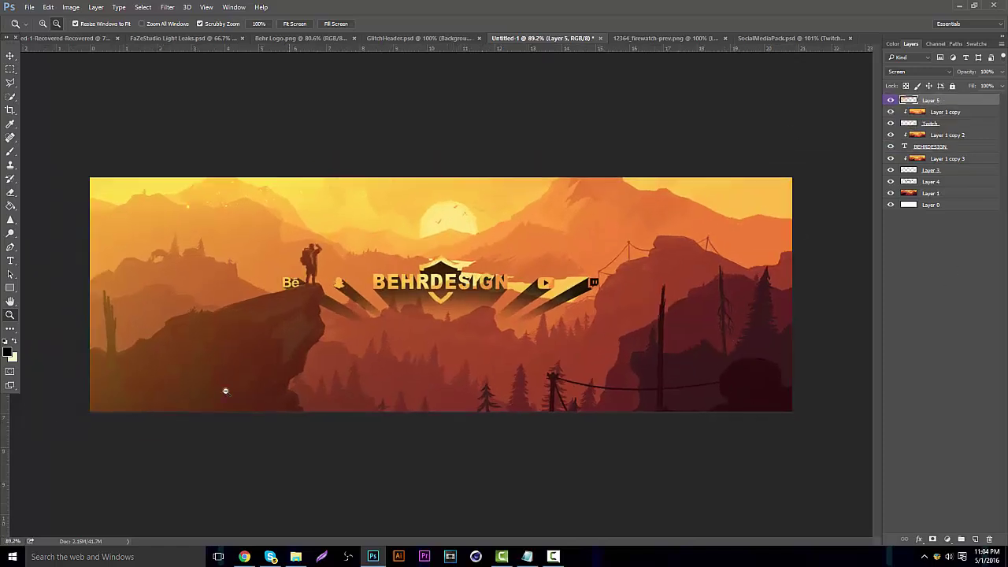
Switch to Chrome, open the red starry sunset from the firewatch wallpaper results at full size, and copy the image
click(244, 556)
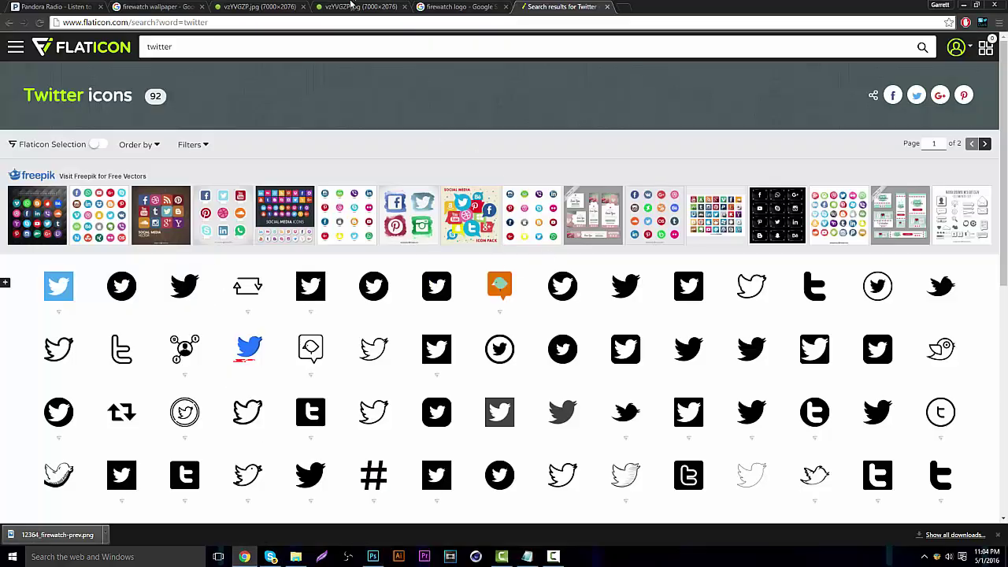
click(250, 6)
click(154, 6)
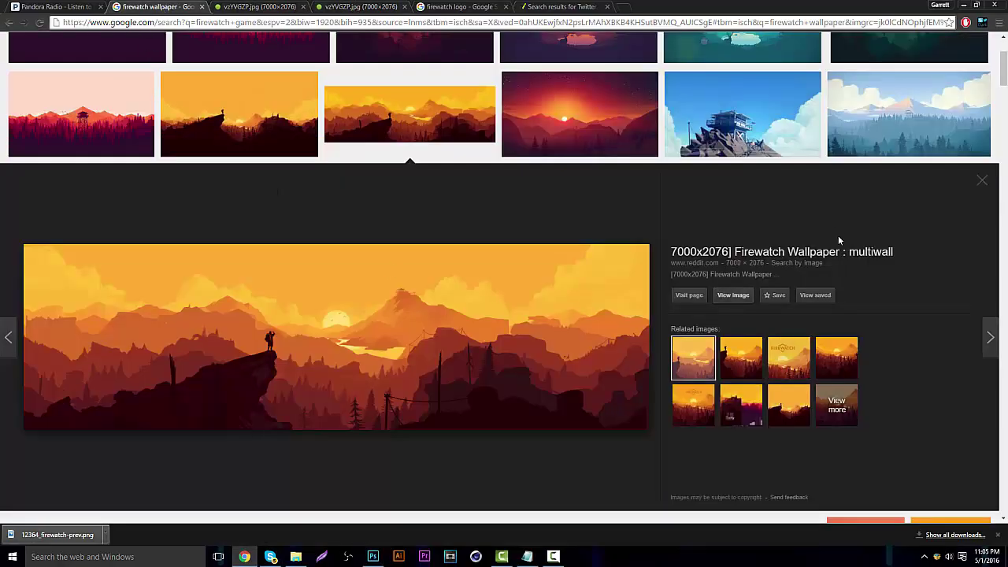
scroll(880, 215, up, 3)
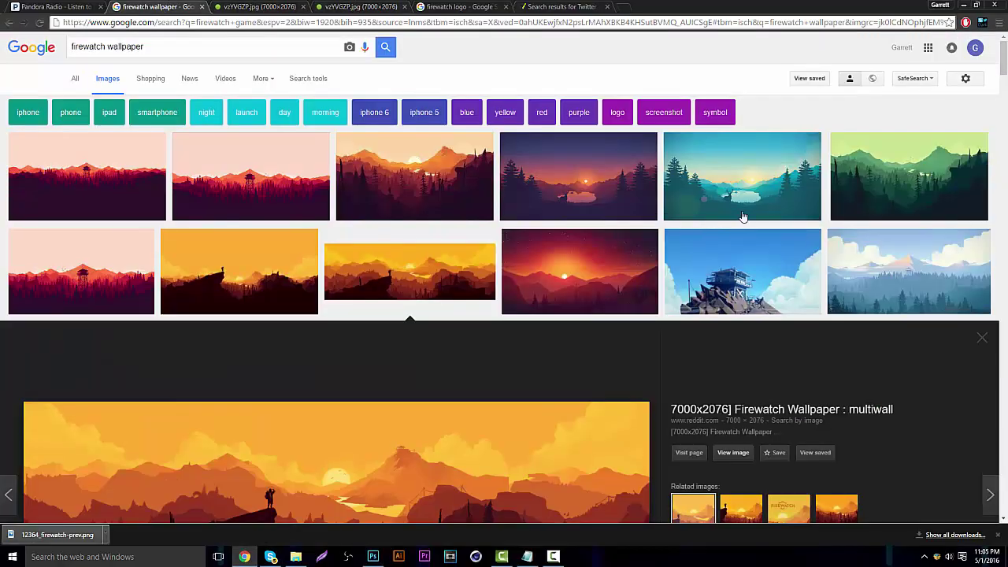
click(563, 288)
click(733, 265)
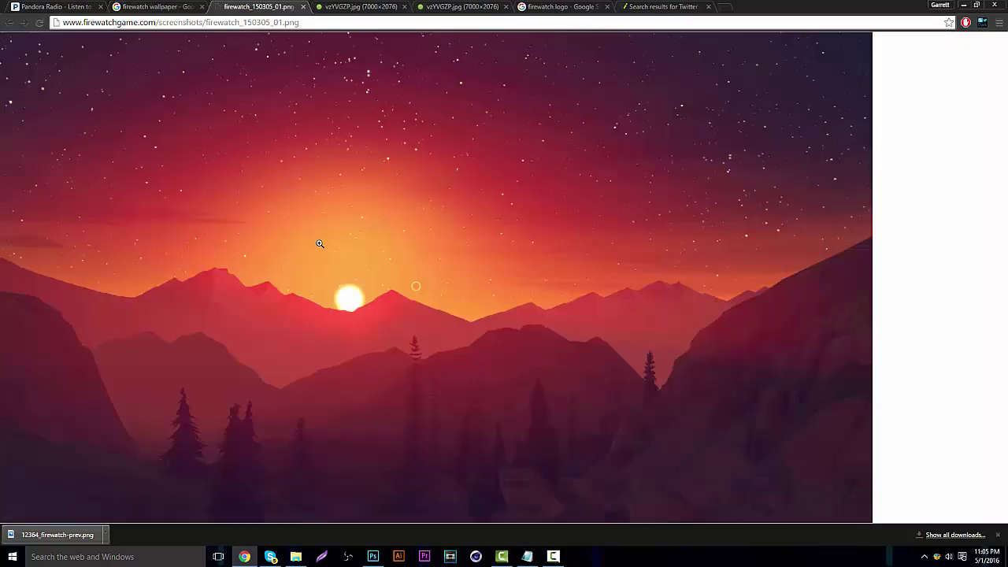
right_click(318, 245)
click(369, 276)
Switch back to Photoshop, paste the copied wallpaper directly above Layer 0, and hide Layer 1
click(372, 556)
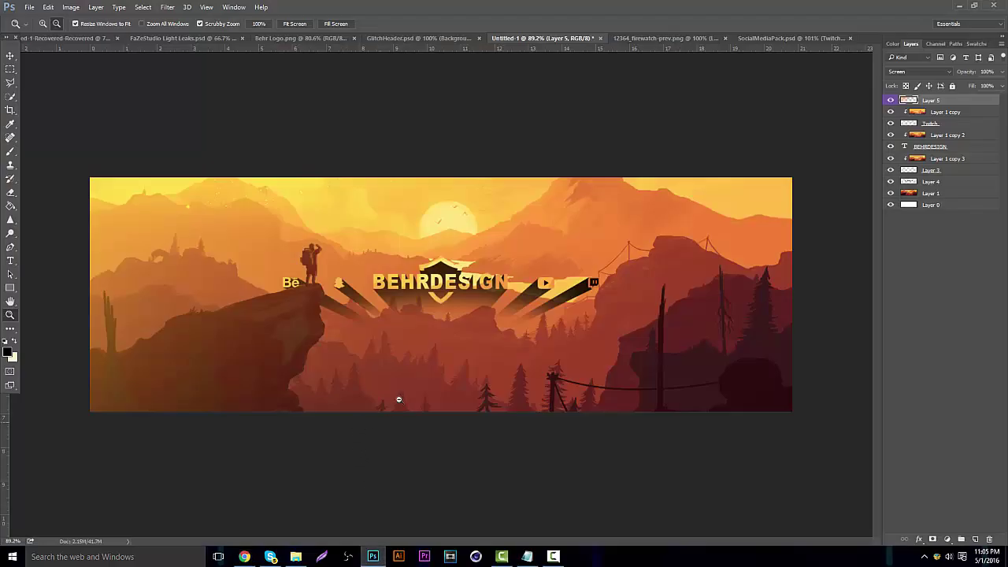
click(947, 204)
key(ctrl+v)
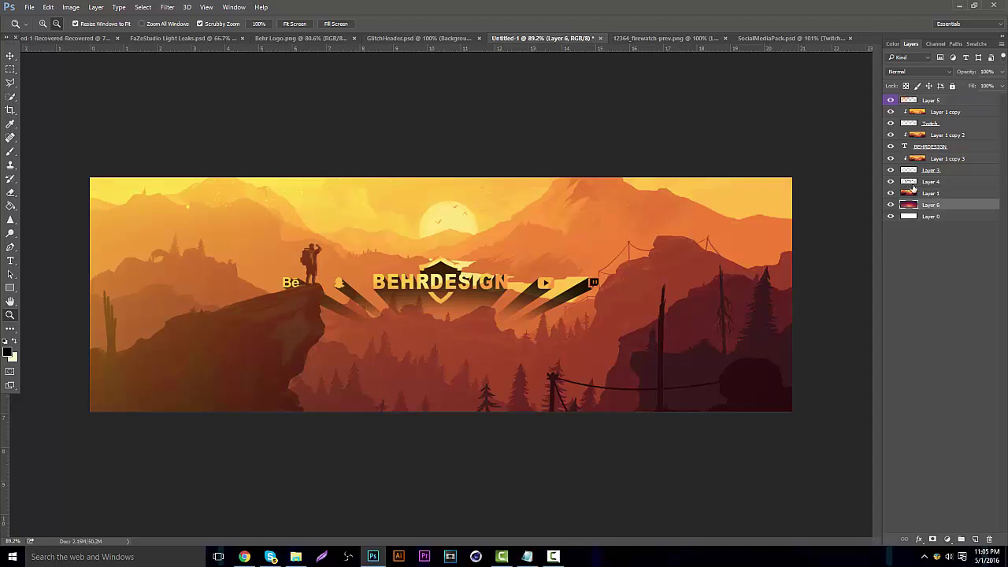
click(890, 193)
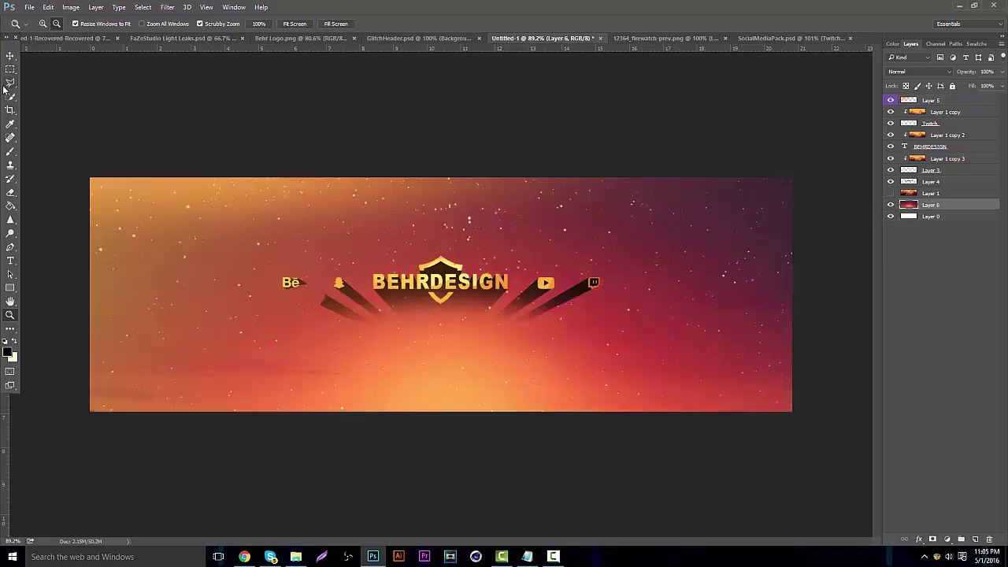
Reposition the red wallpaper on Layer 6 so its sun sits just behind the top of the shield
click(10, 55)
drag(451, 253, 452, 230)
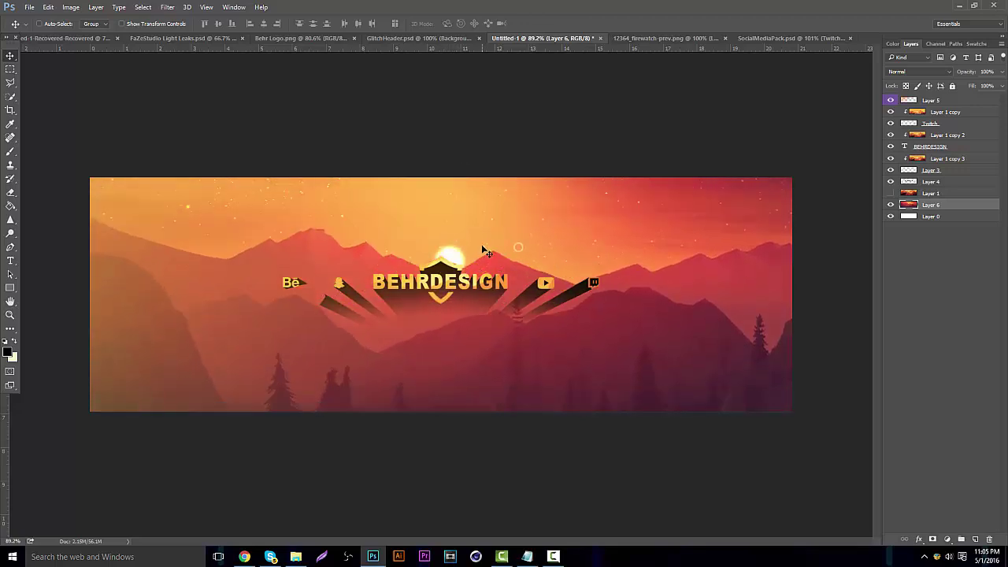
key(shift+Down)
Outline the detached shadow piece below the Behance icon on Layer 4 with the Polygonal Lasso and delete it
click(10, 318)
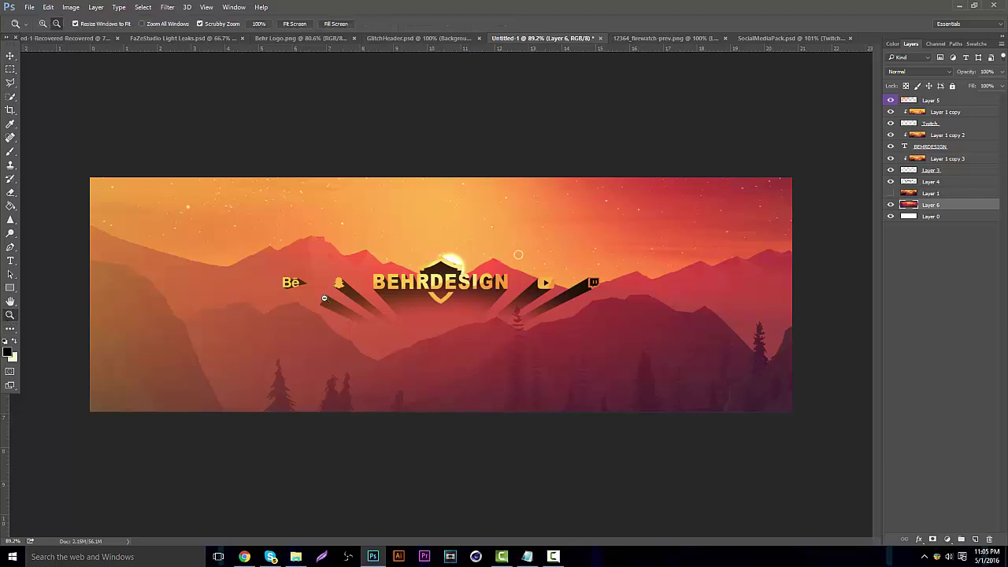
drag(315, 295, 363, 315)
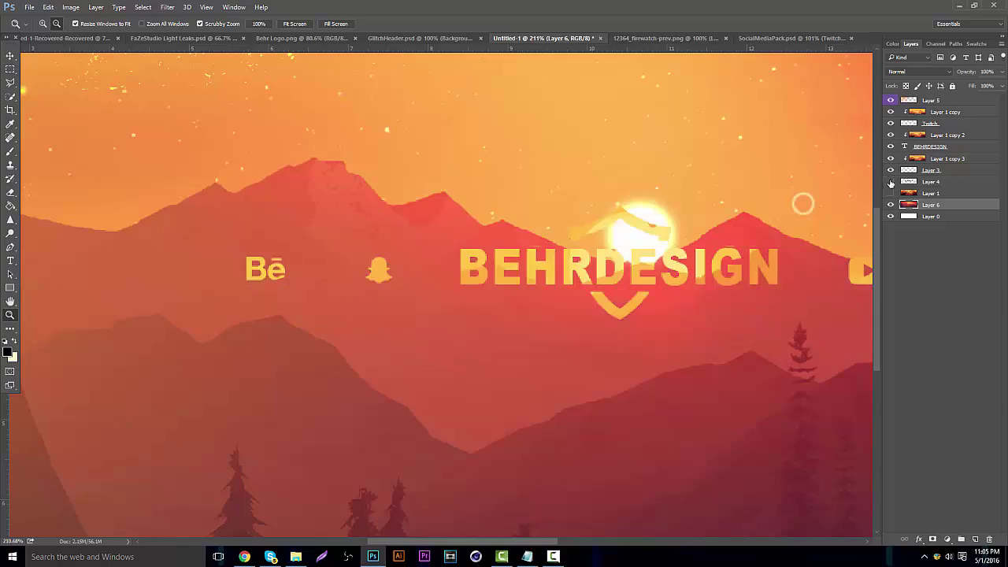
click(922, 184)
drag(355, 288, 177, 175)
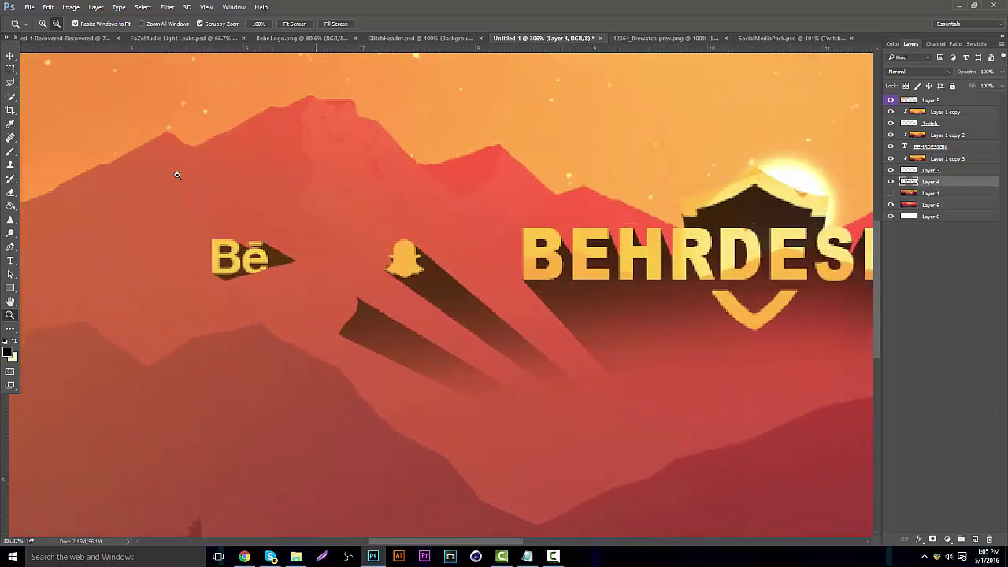
click(11, 82)
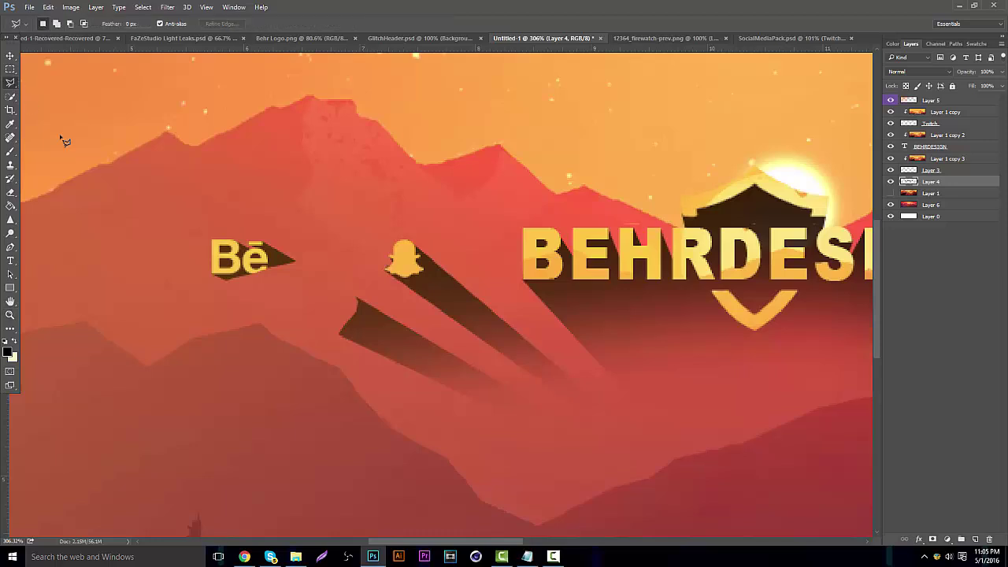
click(267, 246)
click(687, 473)
click(529, 498)
click(138, 291)
double_click(168, 230)
key(Delete)
Delete the remaining shadow fragment around the Behance icon on Layer 4 and deselect
click(230, 222)
click(307, 257)
click(312, 298)
double_click(235, 290)
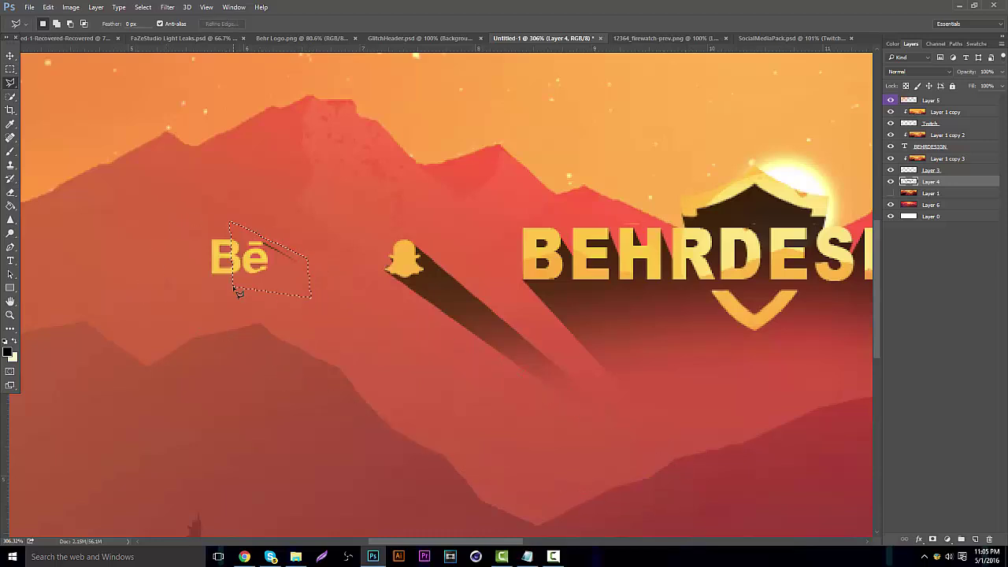
key(ctrl+d)
Show the guides and lasso a wedge from the Behance icon to the guides' lower intersection, filling it with the foreground color at 100% opacity
key(ctrl+semicolon)
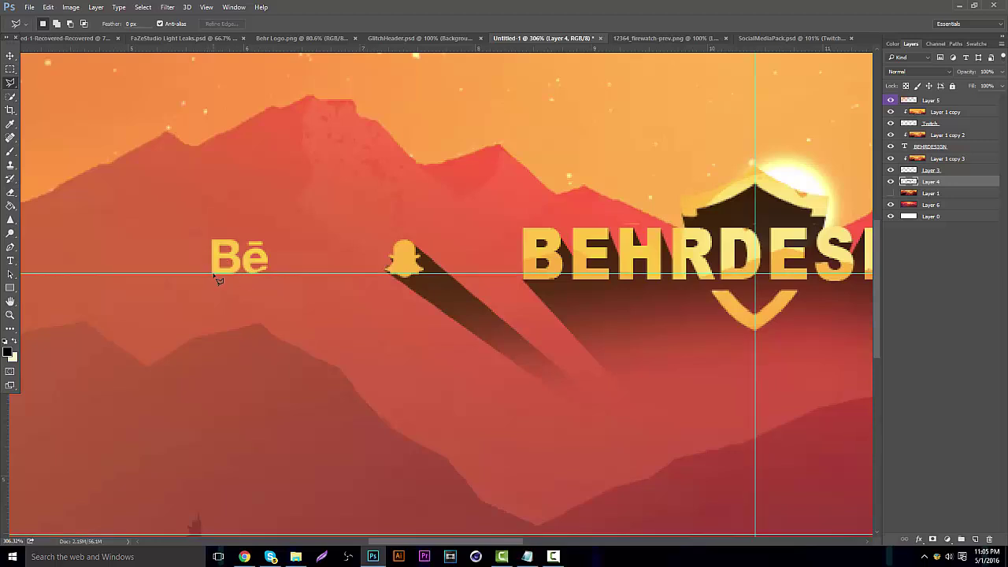
click(213, 274)
click(754, 534)
click(214, 241)
click(213, 274)
right_click(274, 283)
click(380, 434)
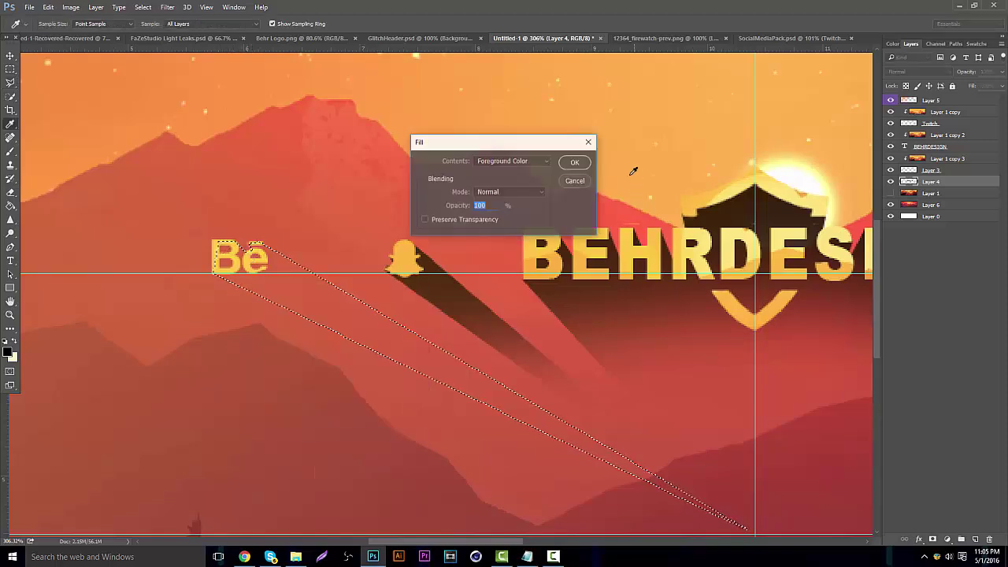
click(574, 162)
key(ctrl+d)
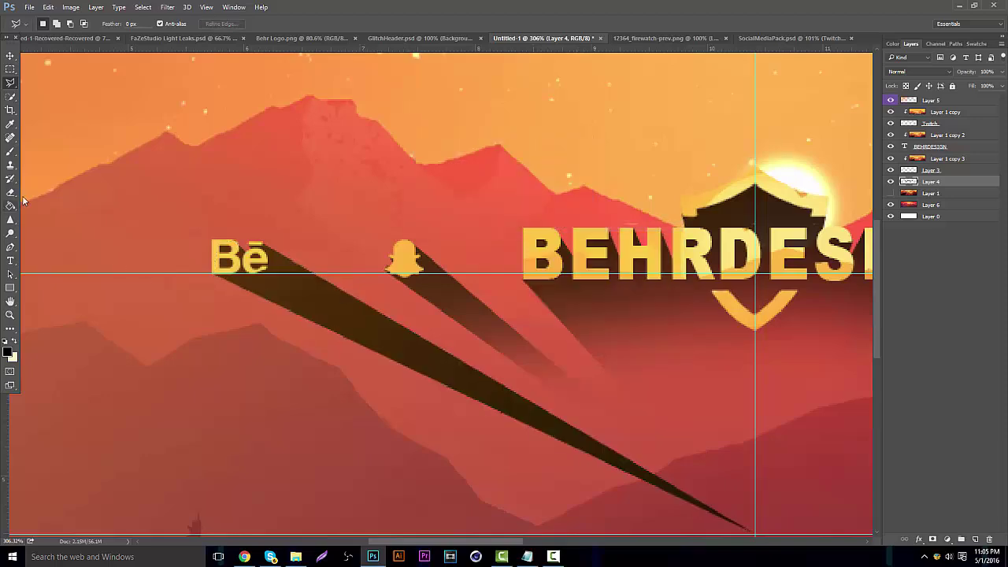
Fade the far end of the Behance icon's shadow on Layer 4 with a large soft Eraser, matching the neighbouring shadows
click(10, 192)
scroll(488, 370, down, 2)
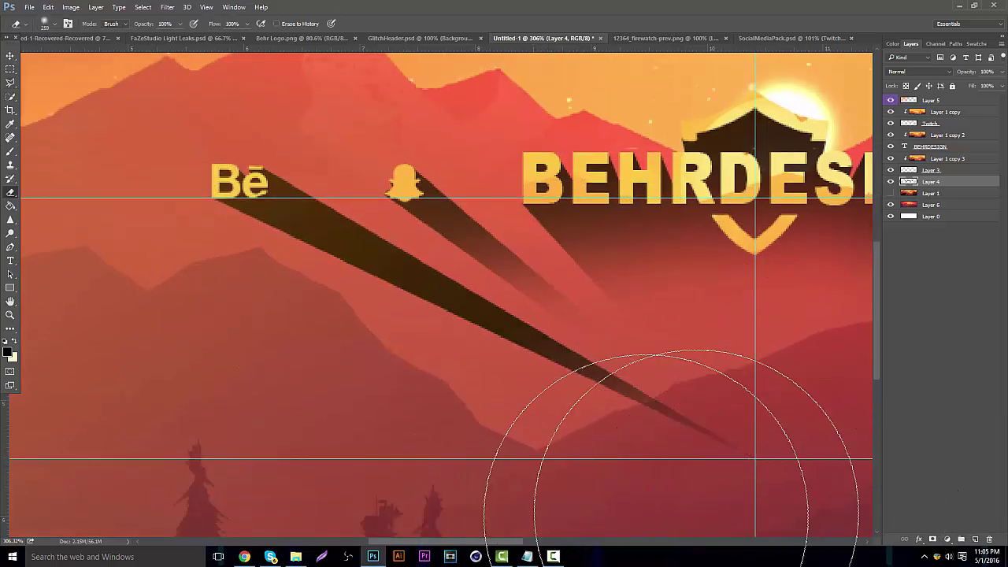
mouse_move(669, 512)
mouse_down()
mouse_move(570, 483)
mouse_move(467, 483)
mouse_move(912, 490)
mouse_move(365, 491)
mouse_up()
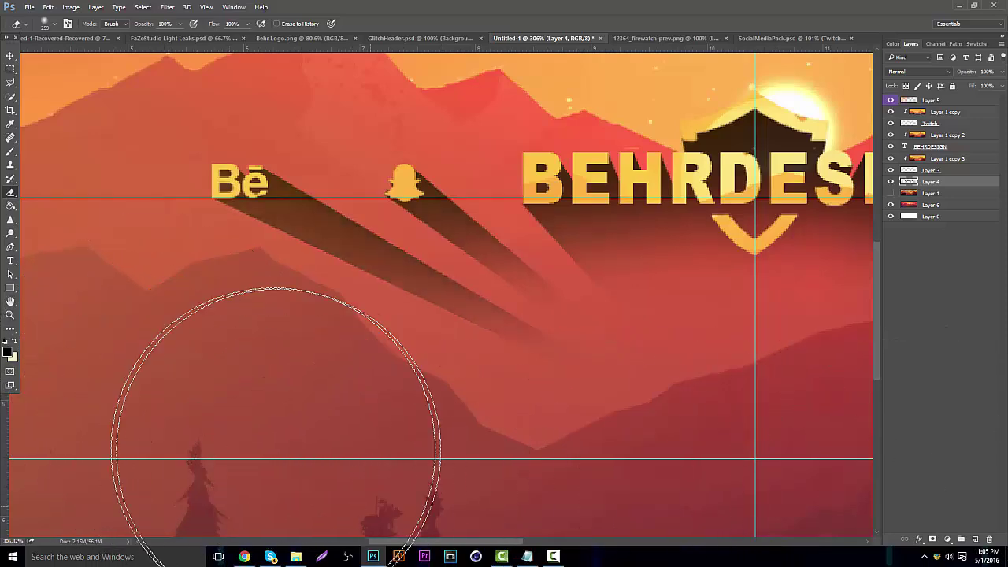
key(z)
drag(70, 294, 497, 280)
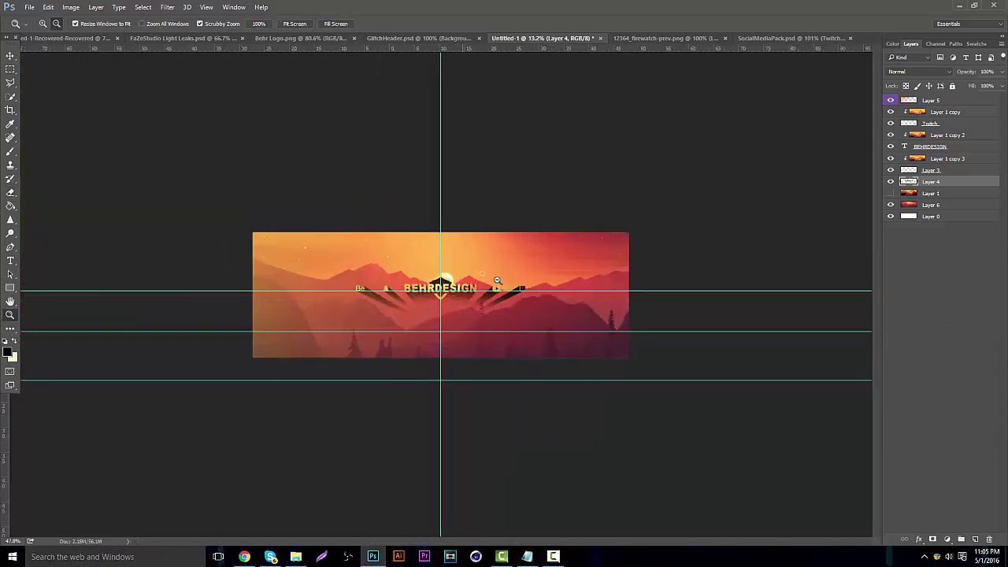
drag(432, 293, 598, 293)
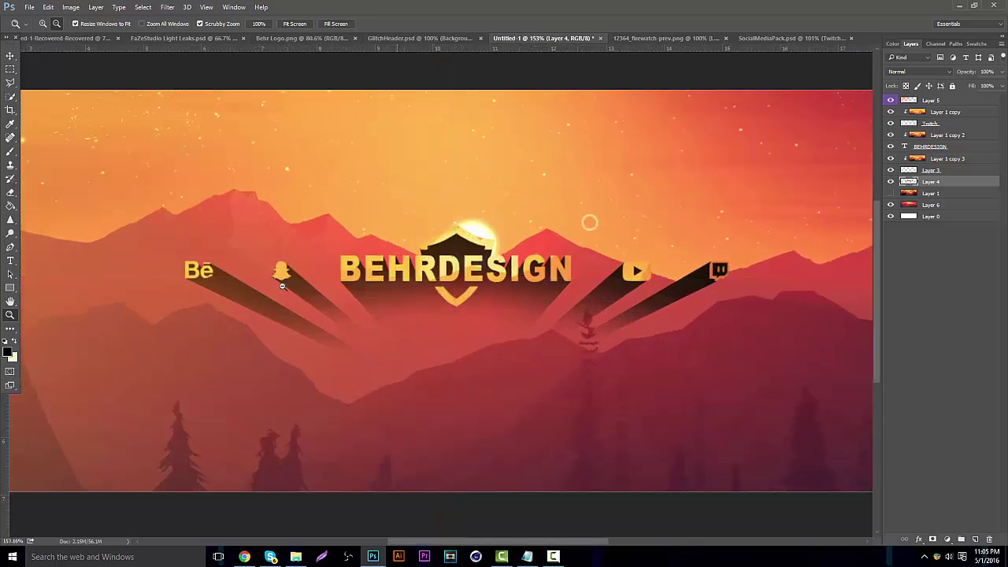
key(e)
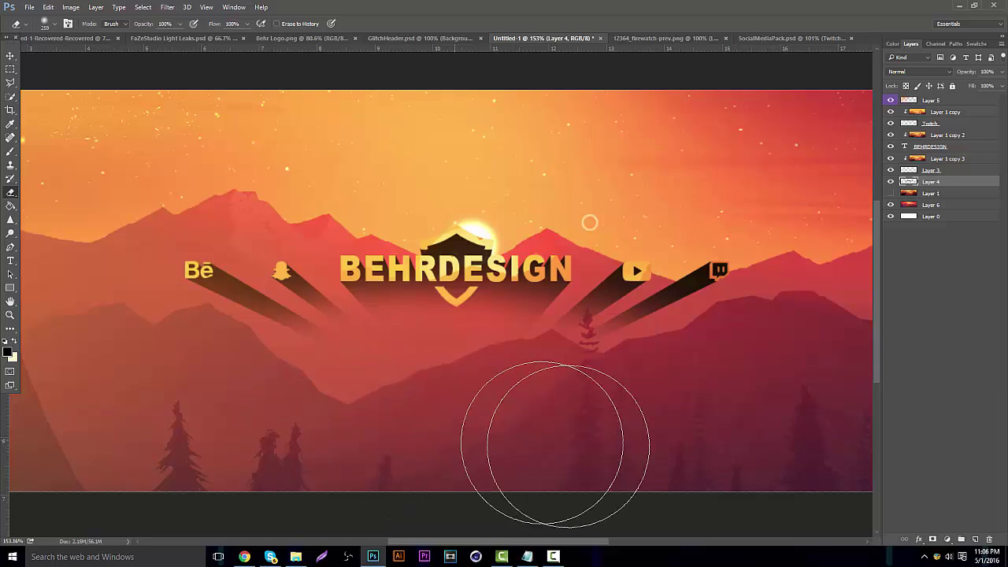
Duplicate the red wallpaper on Layer 6, clip the copy to the shield on Layer 3 and hide Layer 1 copy 3
click(952, 203)
key(ctrl+j)
drag(952, 205, 933, 166)
click(891, 159)
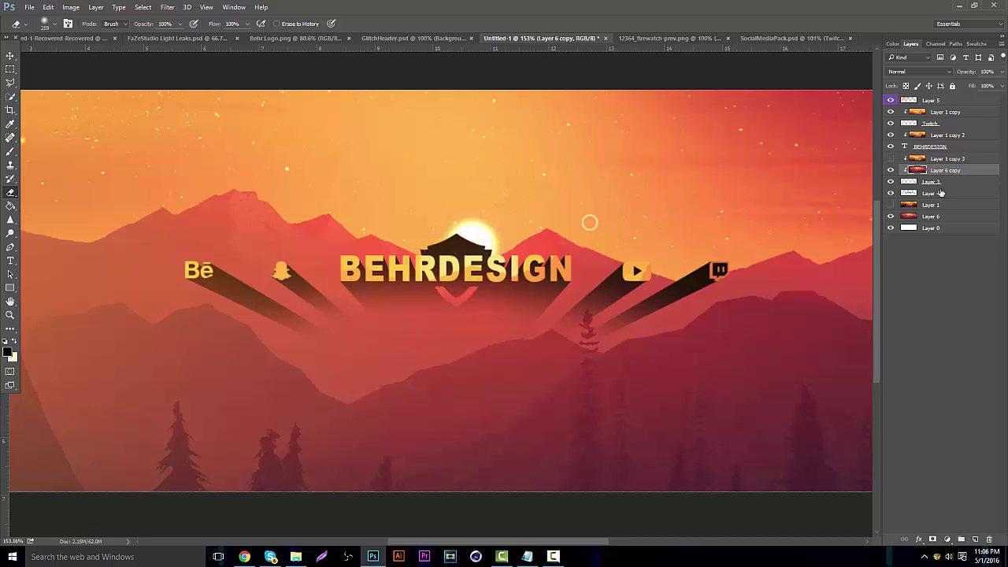
Duplicate Layer 6 again and clip the copy to the Twitch layer holding the social icons
click(934, 216)
key(ctrl+semicolon)
key(ctrl+semicolon)
key(ctrl+j)
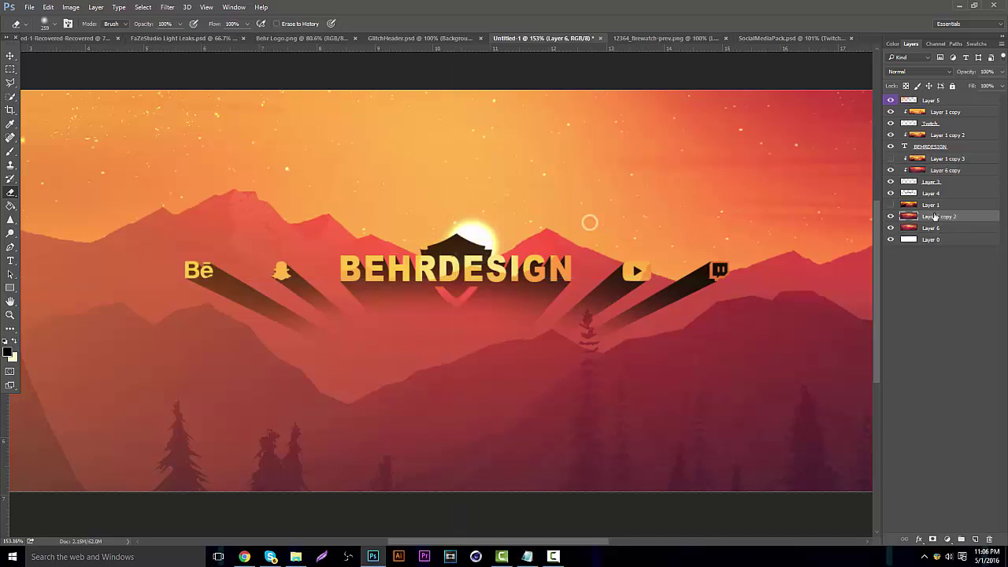
drag(941, 217, 946, 120)
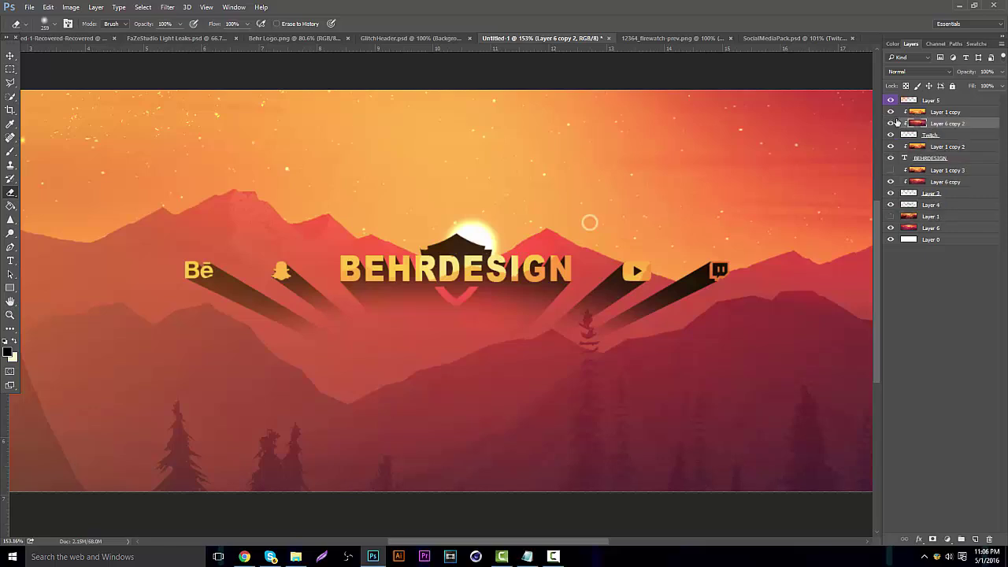
Clip another Layer 6 duplicate to the BEHRDESIGN text and hide Layer 1 copy and Layer 1 copy 2
click(935, 229)
key(ctrl+j)
drag(933, 206, 892, 157)
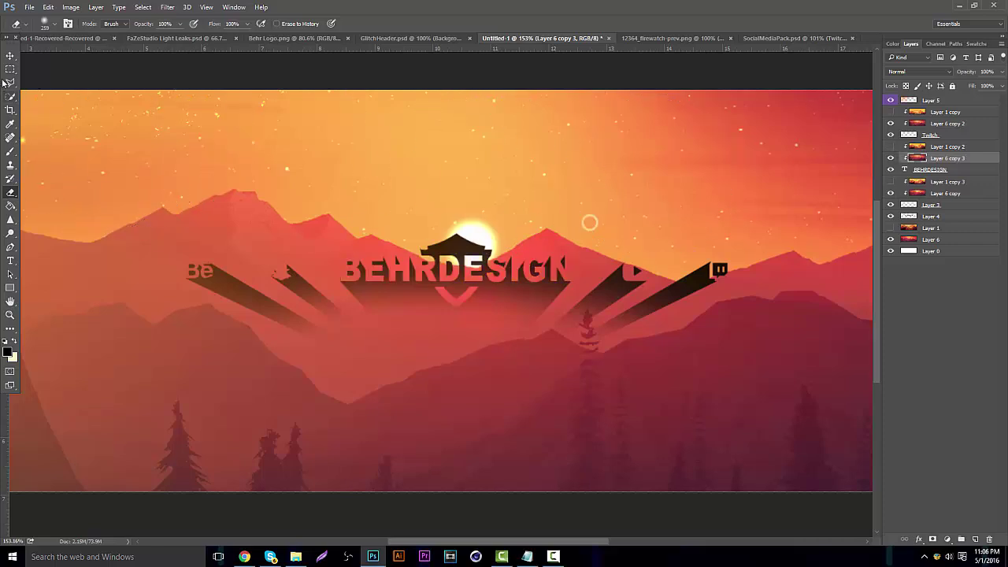
Shift the three clipped Layer 6 copies downward so the orange sky fills the text, social icons and shield
key(v)
drag(464, 147, 451, 275)
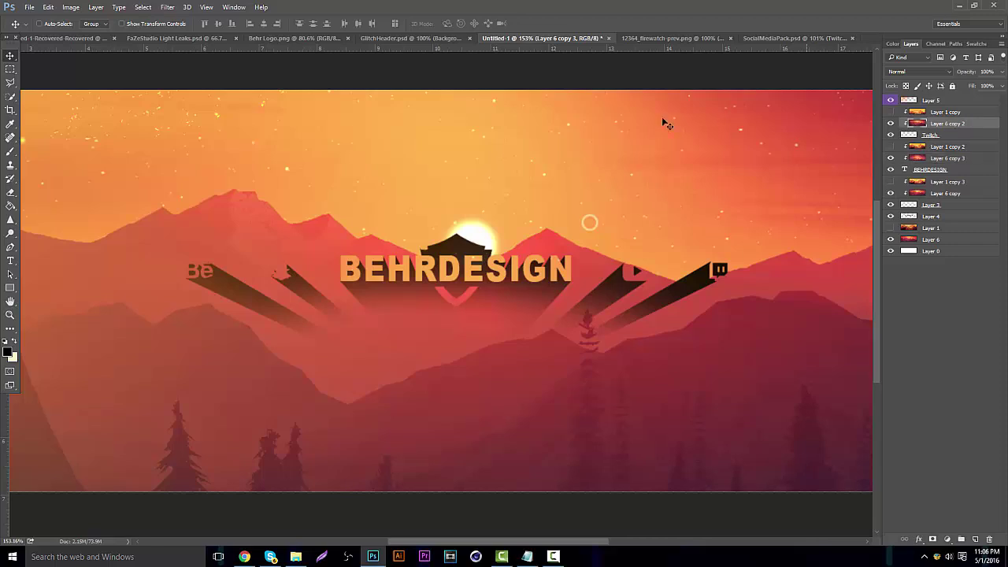
drag(664, 123, 542, 235)
click(904, 192)
drag(698, 126, 698, 224)
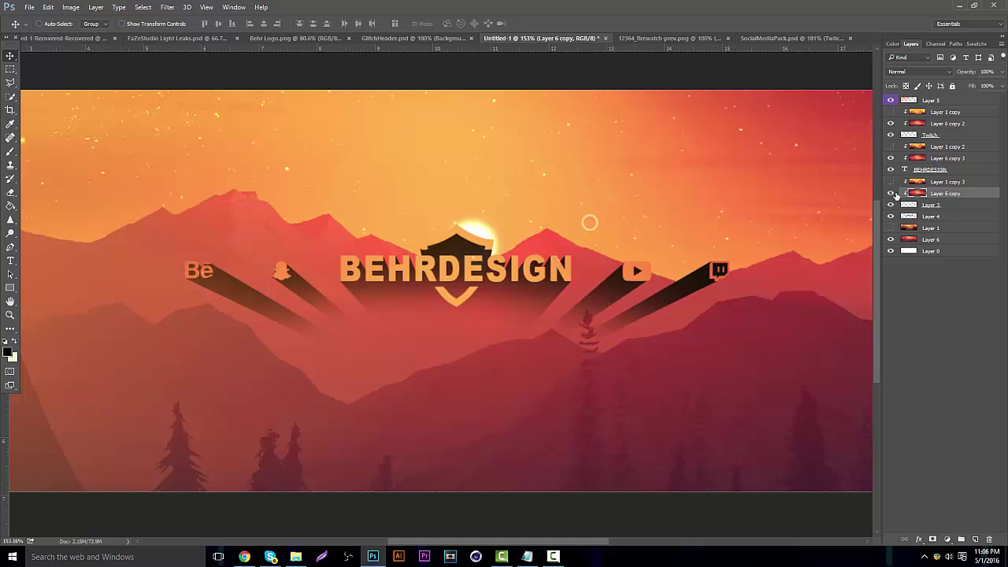
click(11, 314)
alt+click(441, 297)
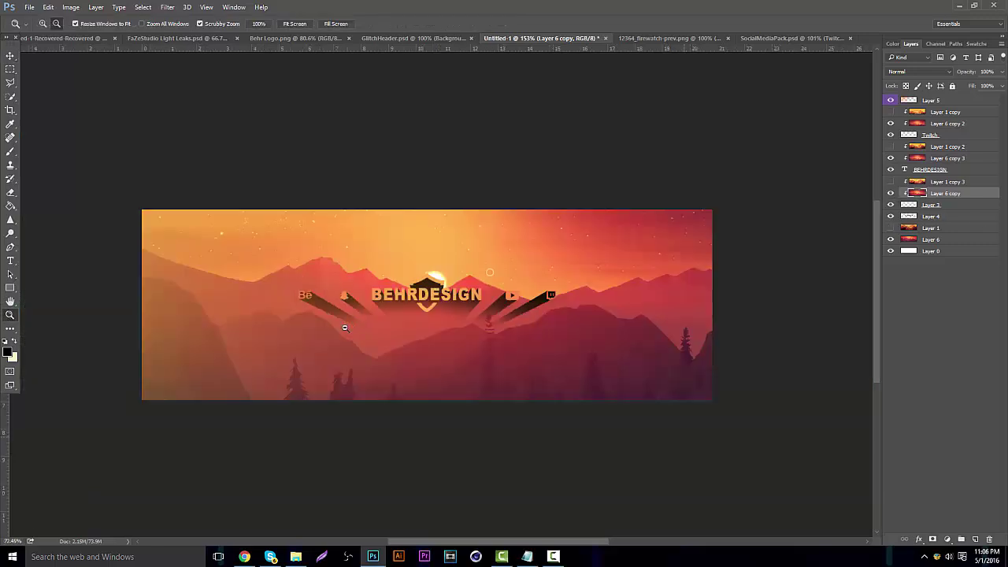
key(F10)
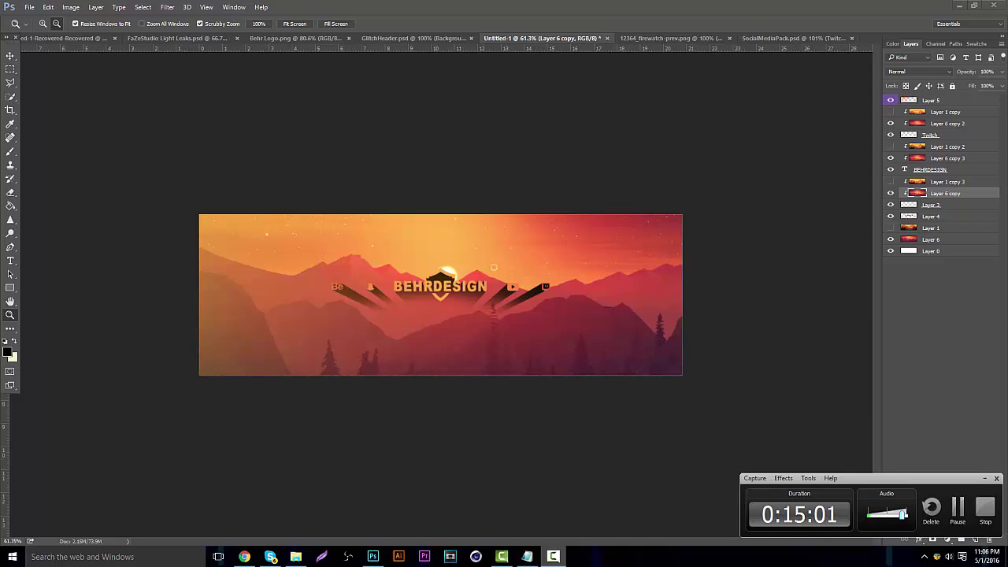
click(557, 547)
drag(470, 257, 438, 260)
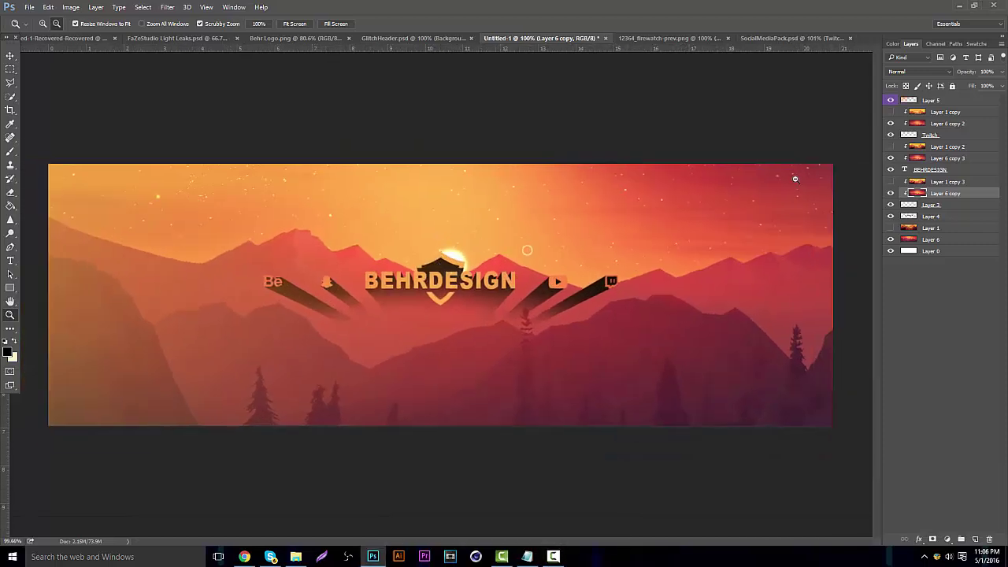
Shift the three clipped Layer 6 copies upward so the dark purple-red mountains fill the shield, text and social icons
click(5, 55)
drag(439, 298, 415, 137)
drag(527, 314, 527, 167)
drag(566, 264, 558, 113)
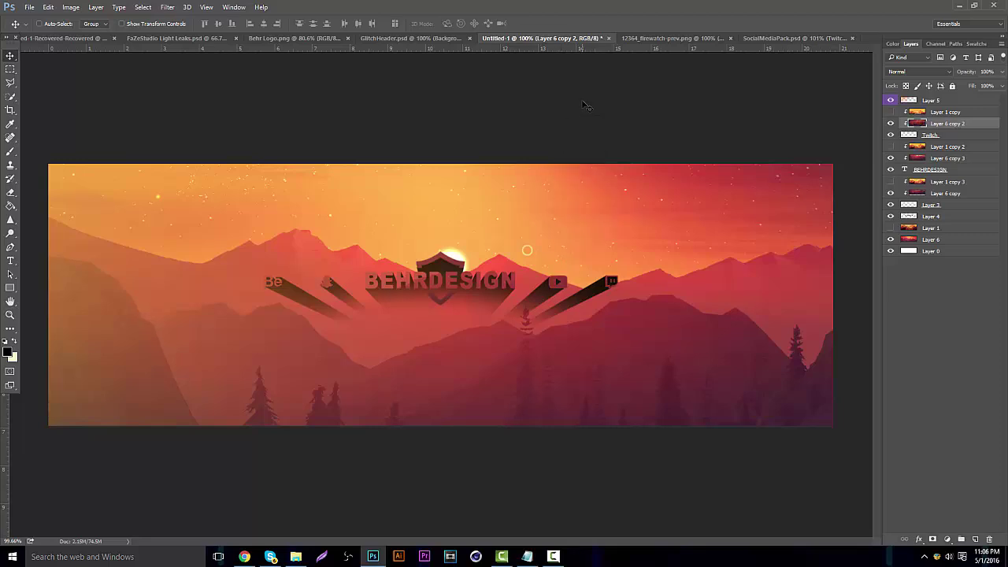
Hide Layer 6 and its three clipped copies and show Layer 1 with its three clipped copies instead
click(890, 240)
click(890, 228)
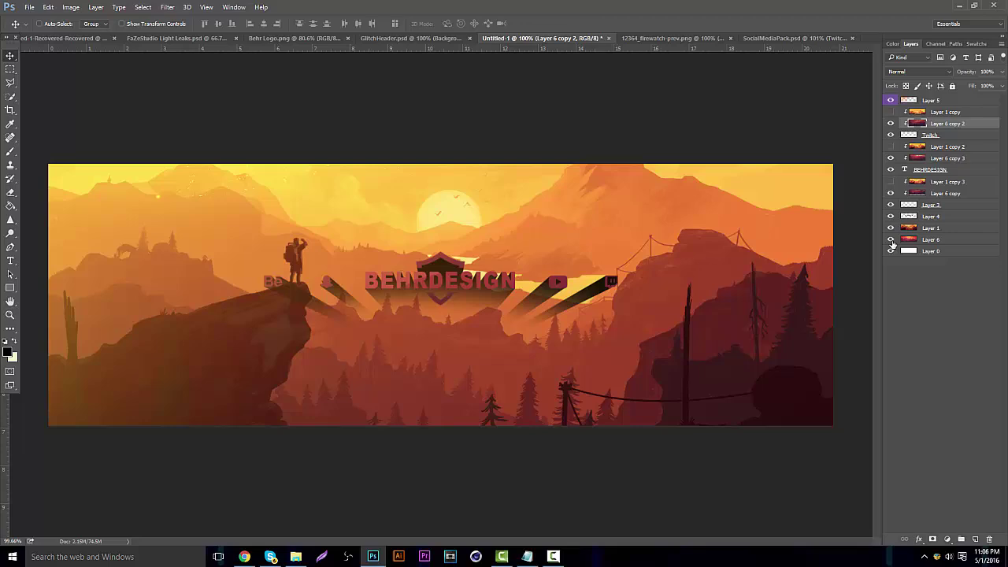
click(890, 158)
click(890, 146)
click(891, 122)
click(891, 112)
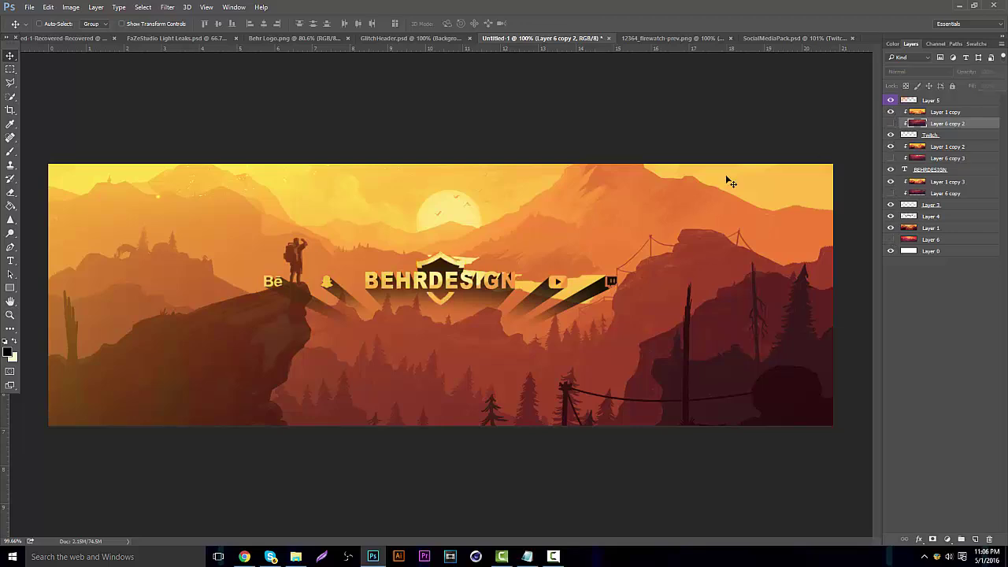
click(10, 315)
click(438, 276)
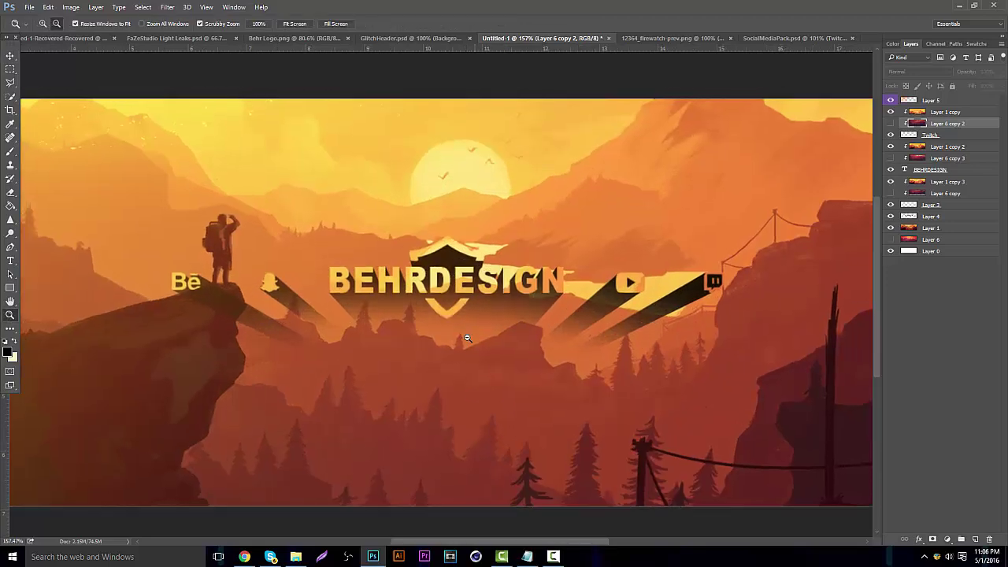
alt+click(467, 337)
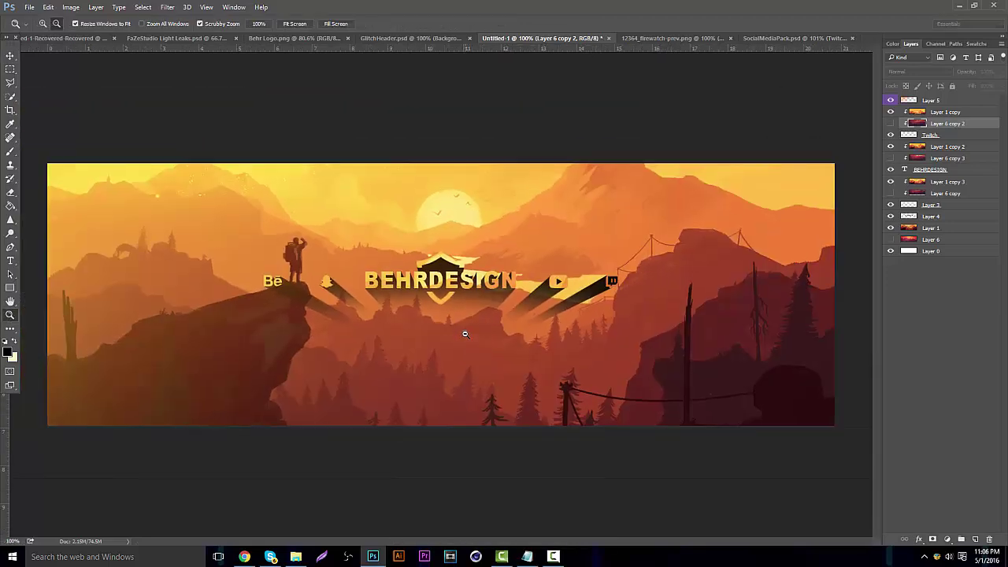